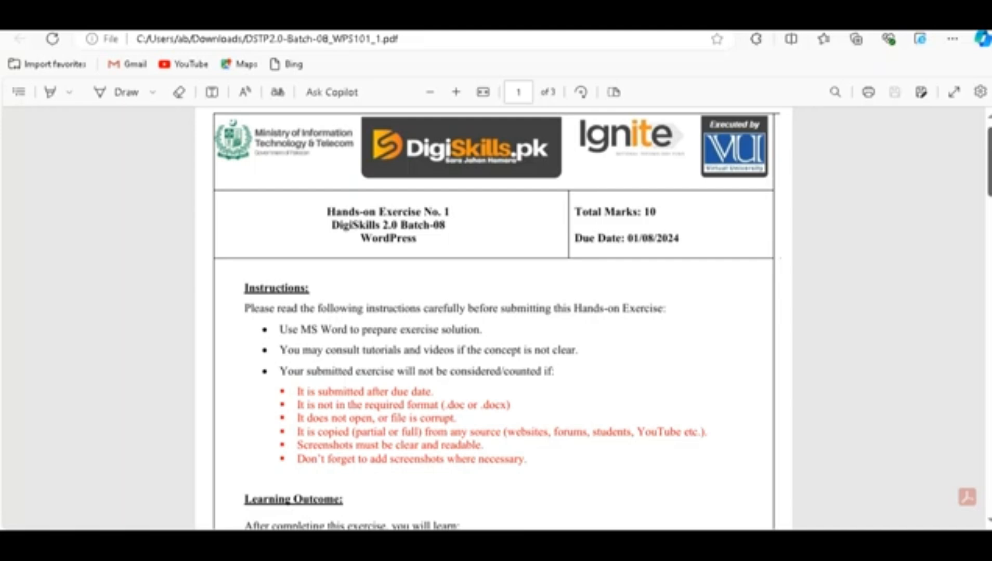
Step: Scroll past Instructions and Learning Outcome to page 2's Tasks: XAMPP setup, WordPress, Astra theme
scroll(493, 318, down, 2)
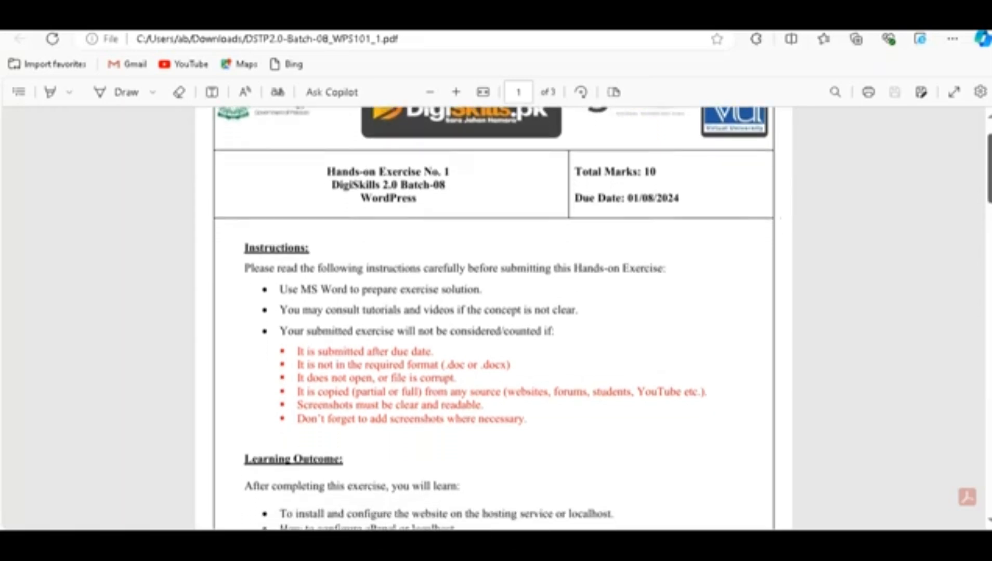
scroll(493, 317, down, 3)
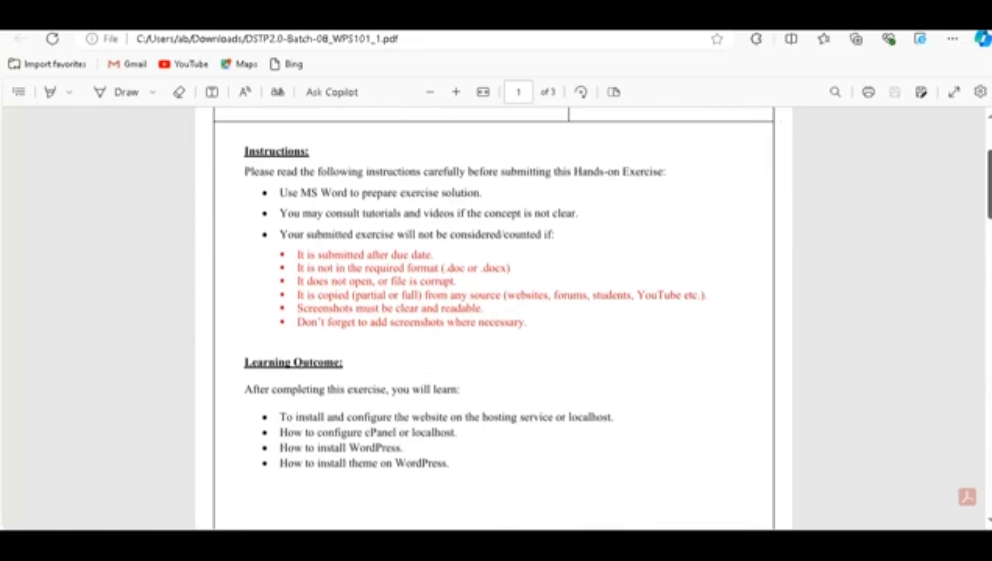
scroll(493, 318, down, 1)
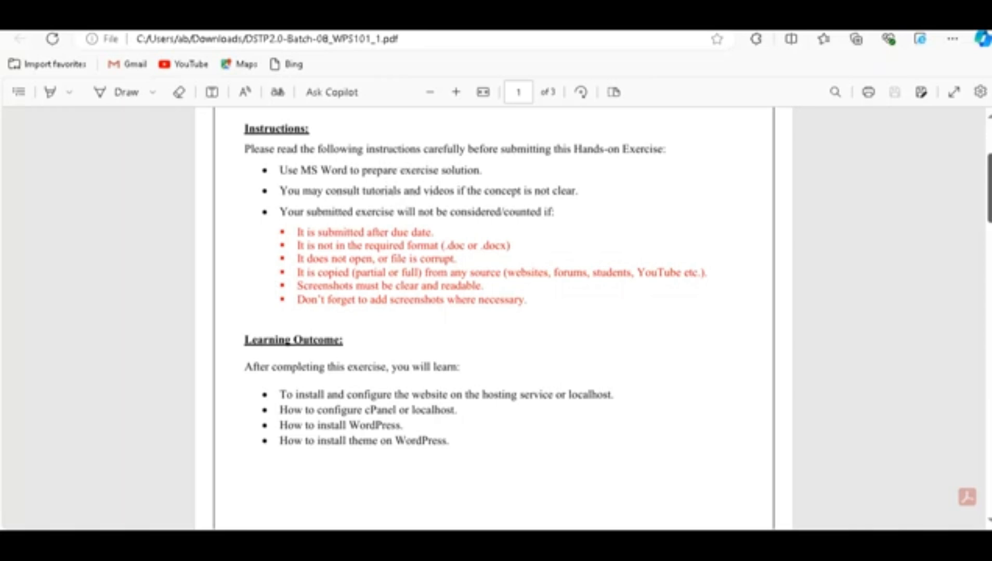
scroll(493, 318, down, 2)
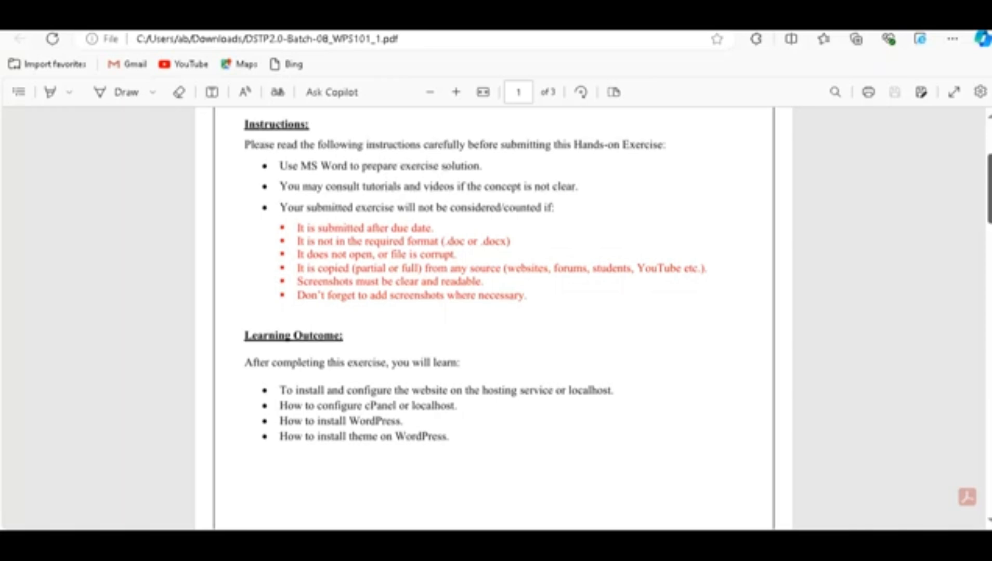
scroll(493, 317, down, 5)
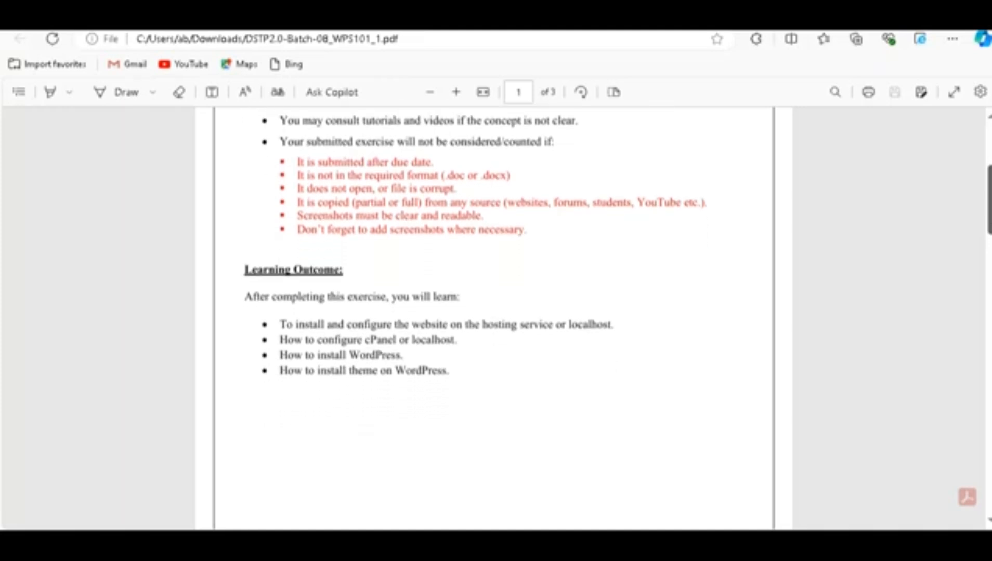
scroll(493, 317, down, 4)
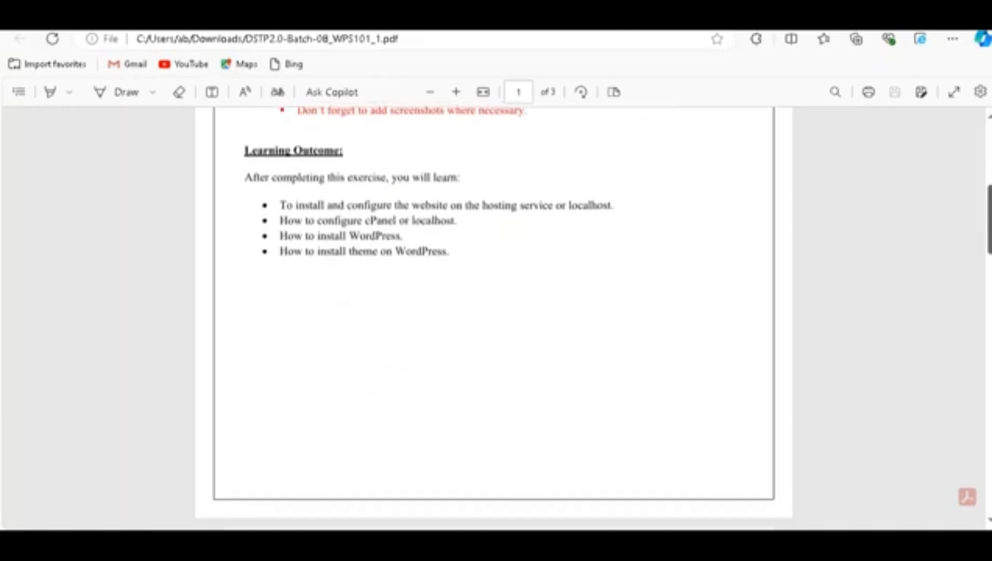
scroll(492, 318, down, 4)
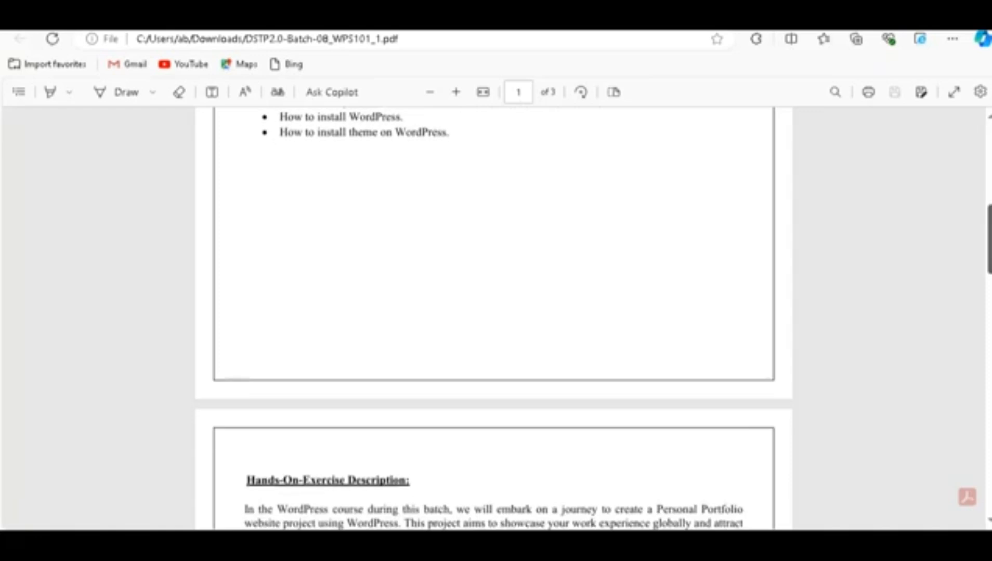
scroll(493, 317, down, 2)
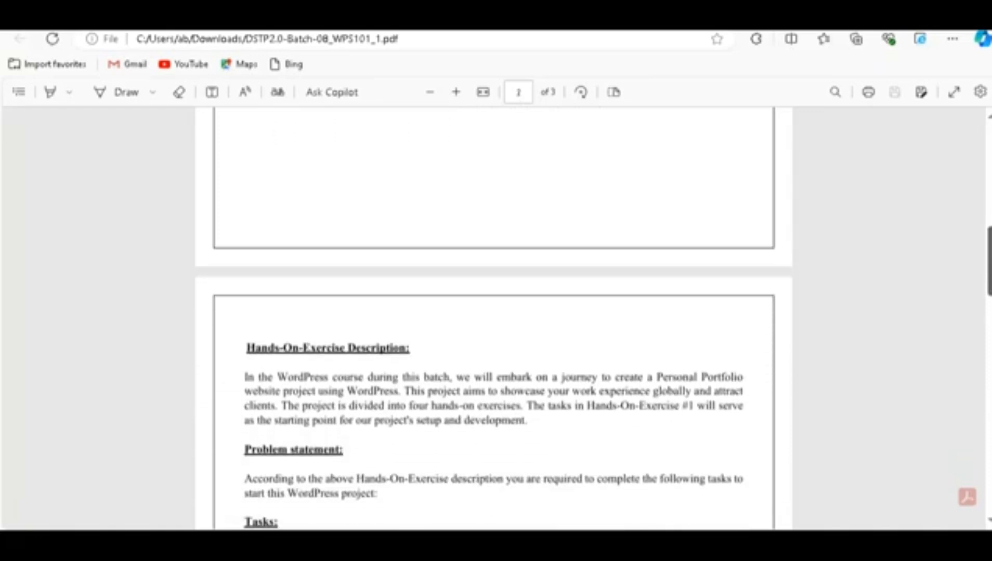
scroll(493, 317, down, 4)
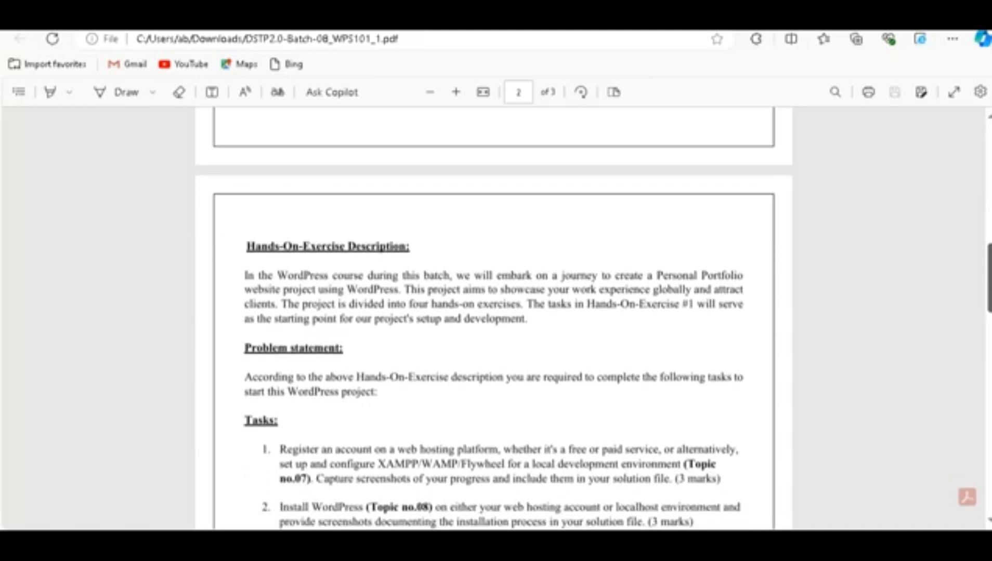
scroll(493, 318, down, 2)
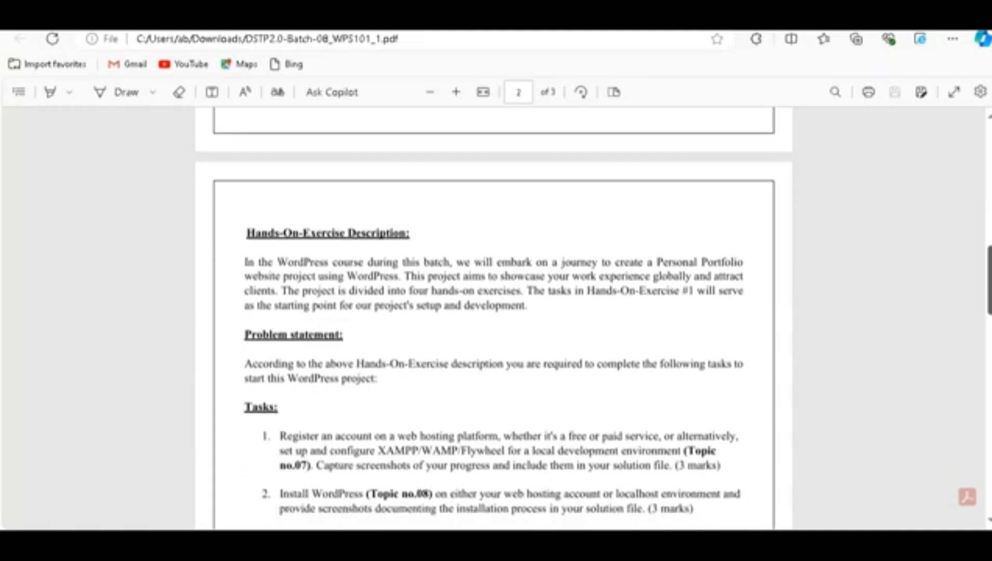
scroll(493, 318, down, 2)
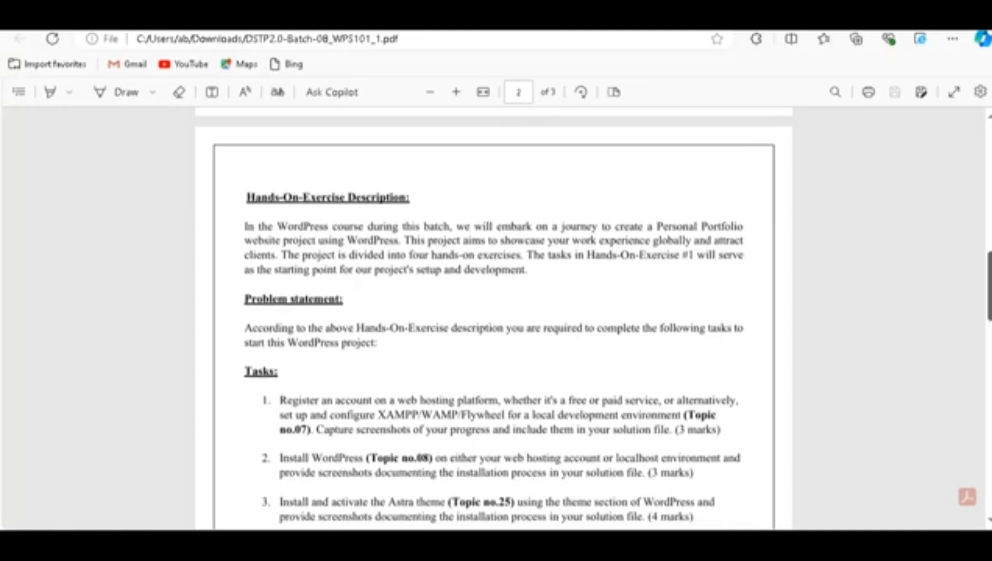
scroll(492, 317, down, 1)
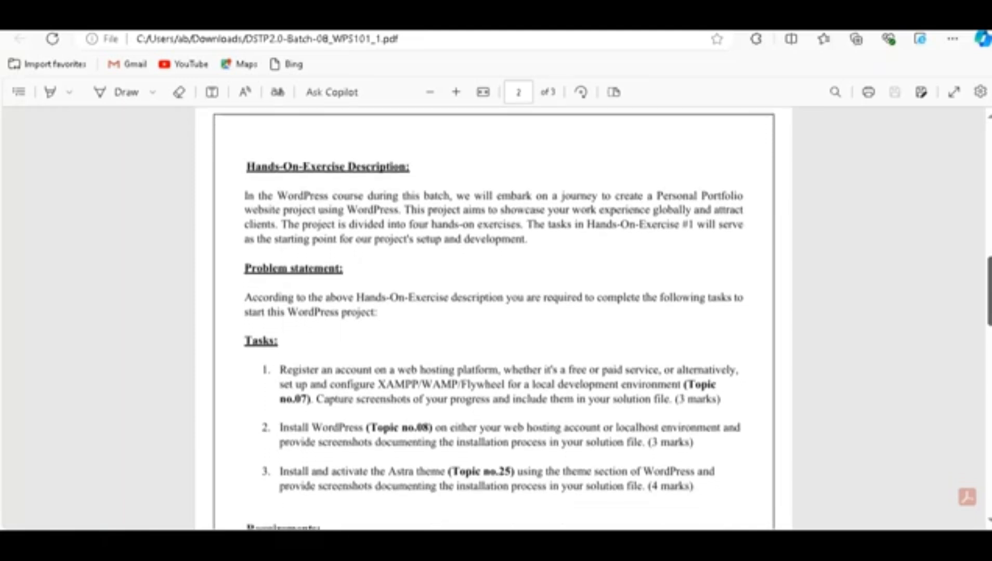
scroll(493, 318, down, 1)
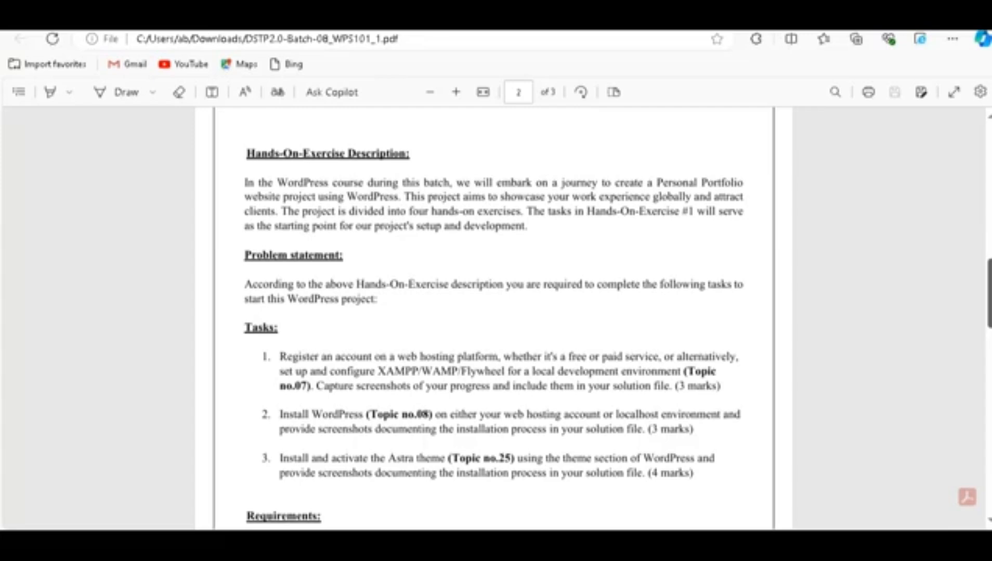
Step: Scroll the PDF to page 3's 'How to submit solution file on LMS?' through step 4
scroll(494, 328, down, 2)
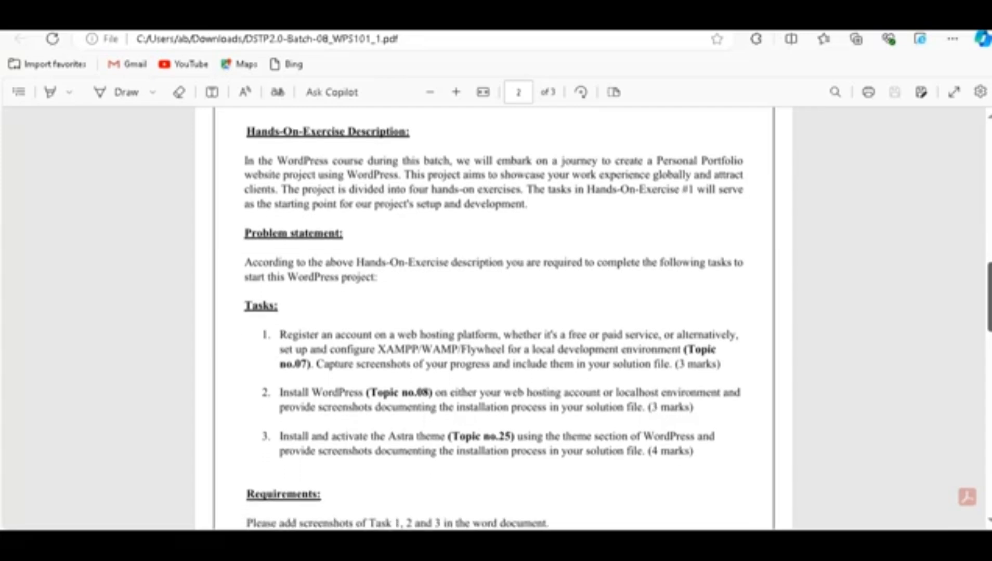
scroll(494, 328, down, 3)
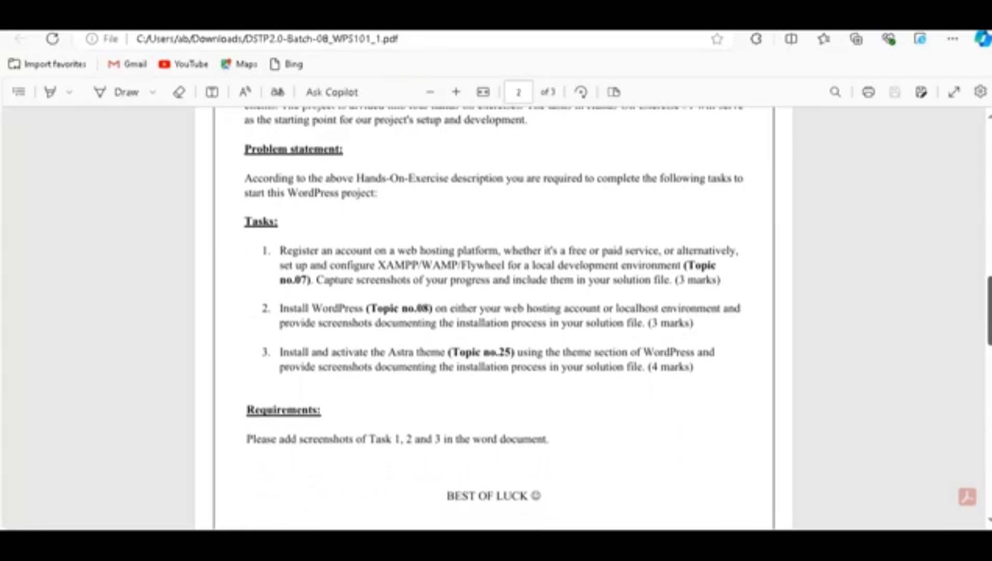
scroll(494, 328, down, 1)
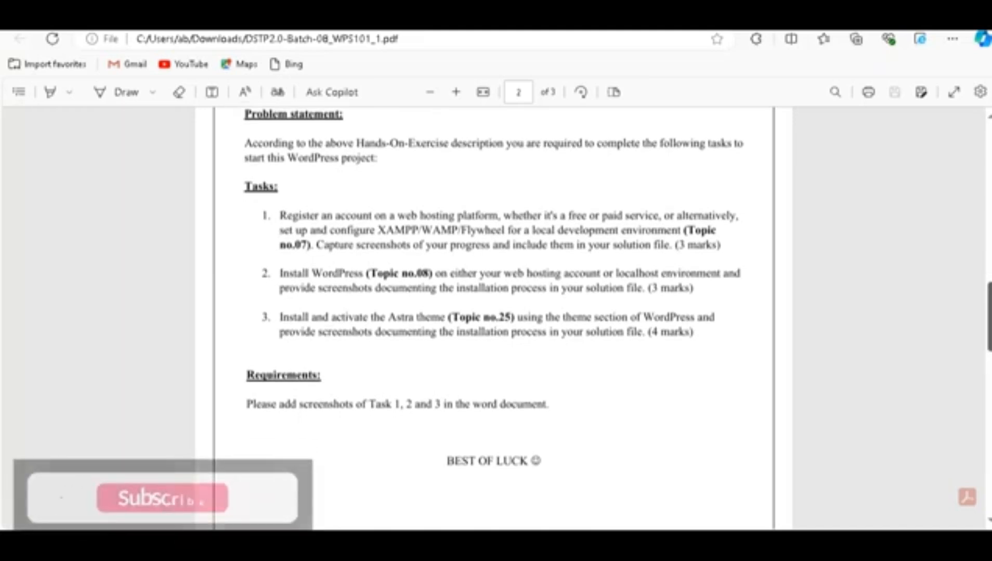
scroll(494, 328, down, 8)
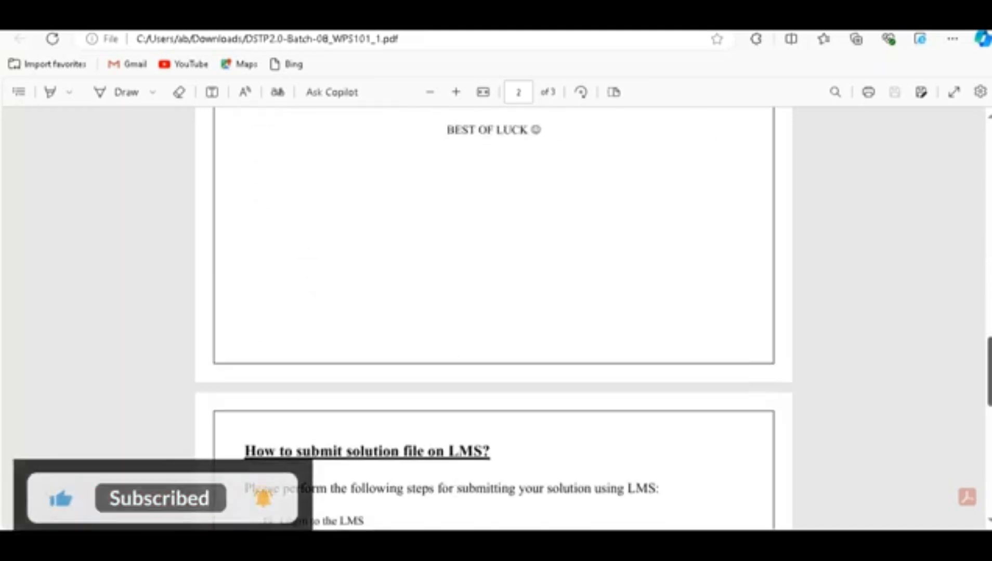
scroll(494, 327, down, 3)
scroll(493, 327, down, 4)
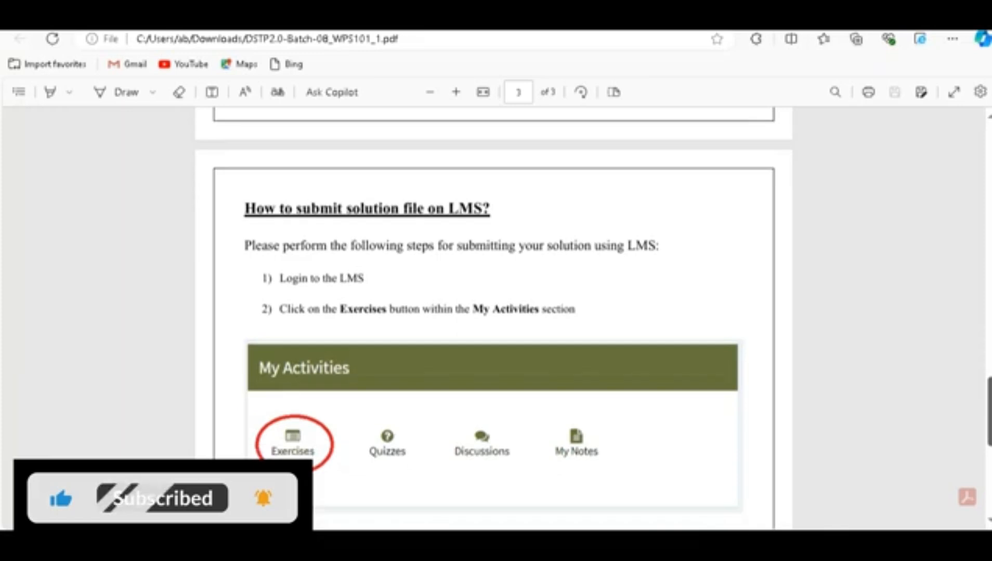
scroll(494, 328, down, 2)
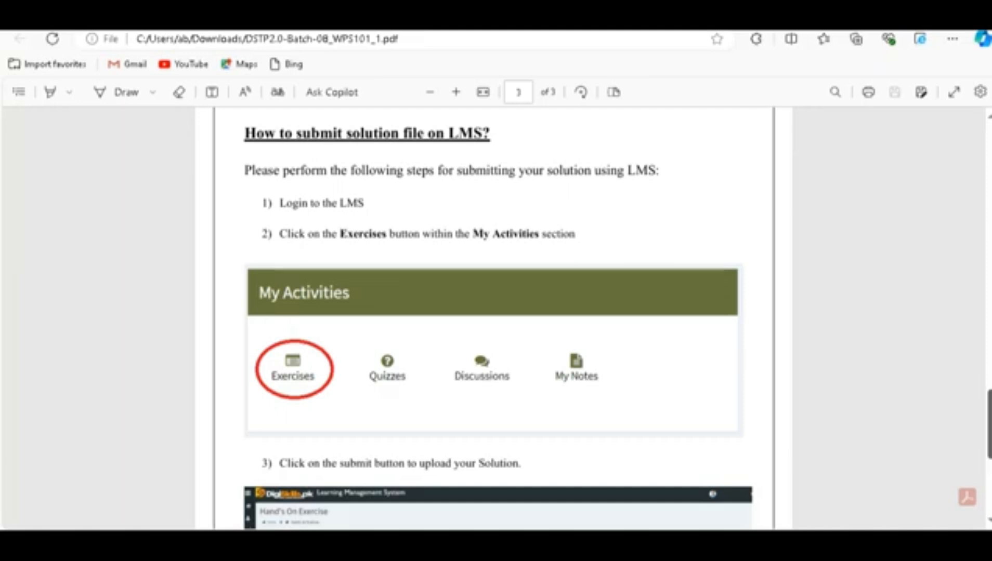
scroll(494, 322, down, 1)
scroll(494, 317, down, 2)
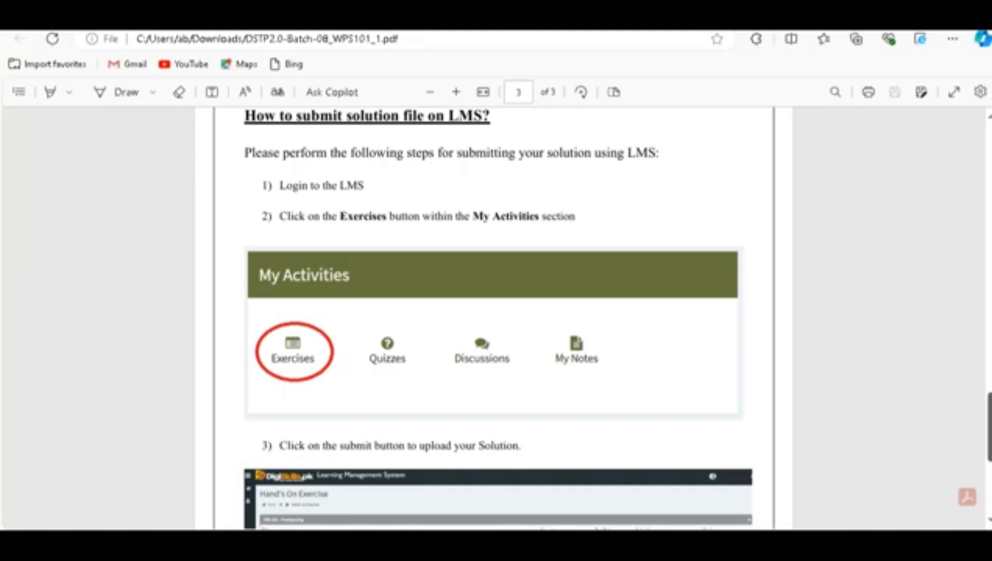
scroll(494, 317, down, 3)
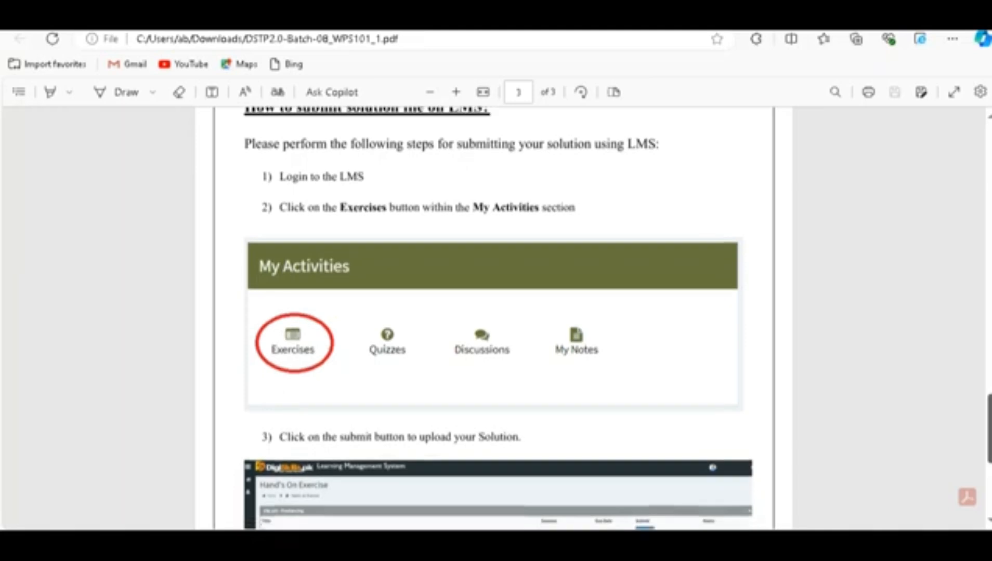
scroll(493, 317, down, 3)
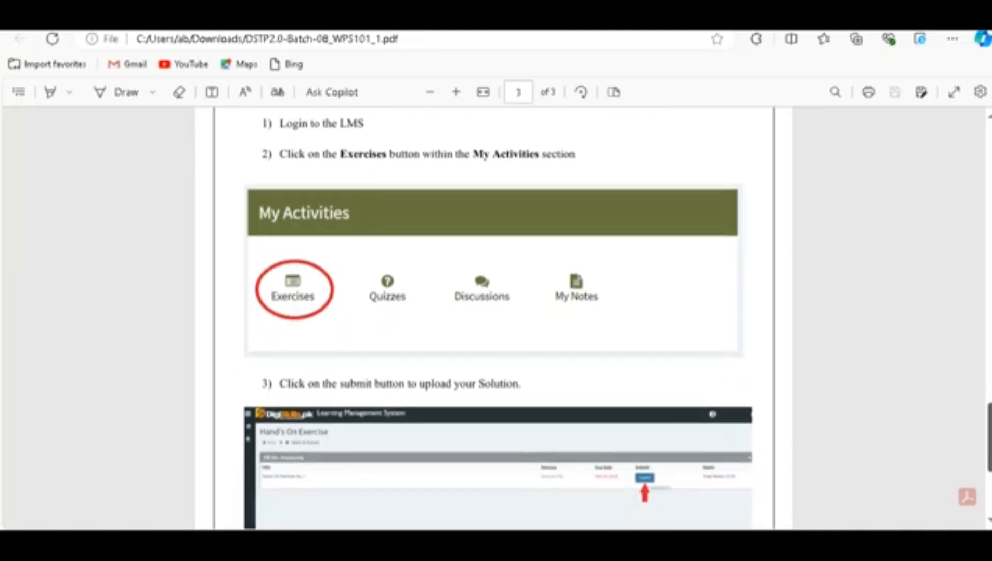
scroll(494, 317, down, 3)
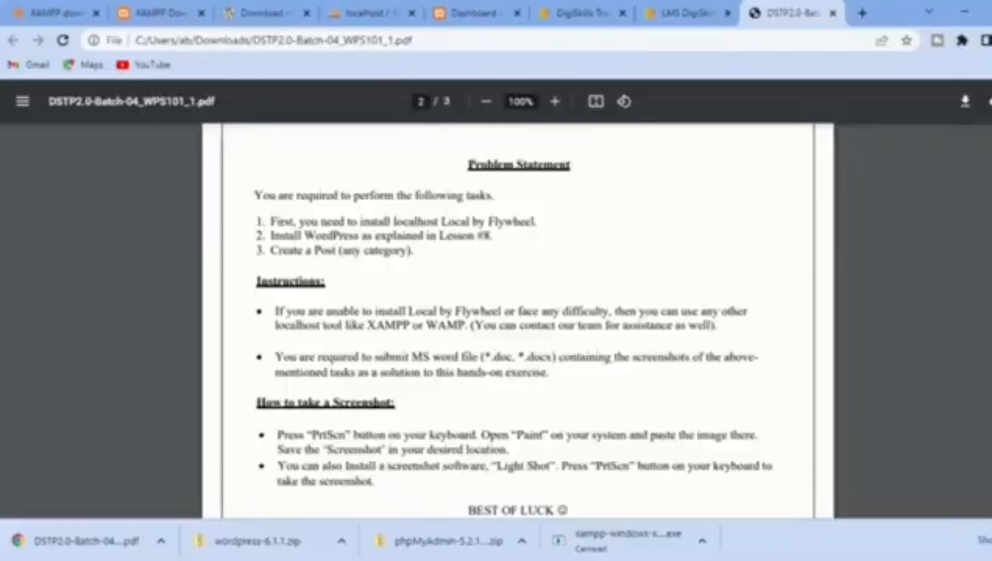
Step: Copy the three Problem Statement tasks from the PDF and switch to the WORDPRESS 1 B 4 document
drag(269, 222, 413, 251)
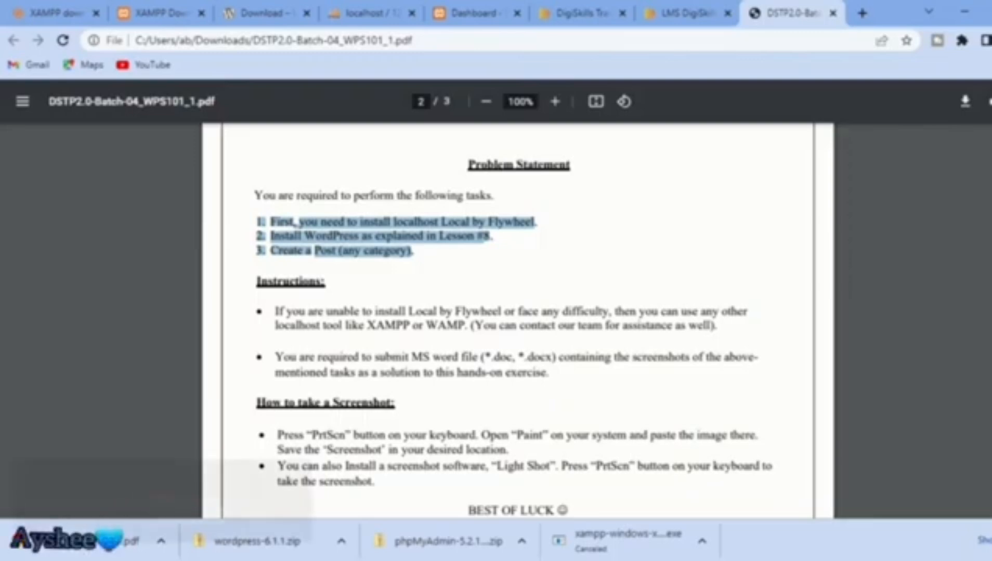
mouse_move(731, 560)
click(768, 560)
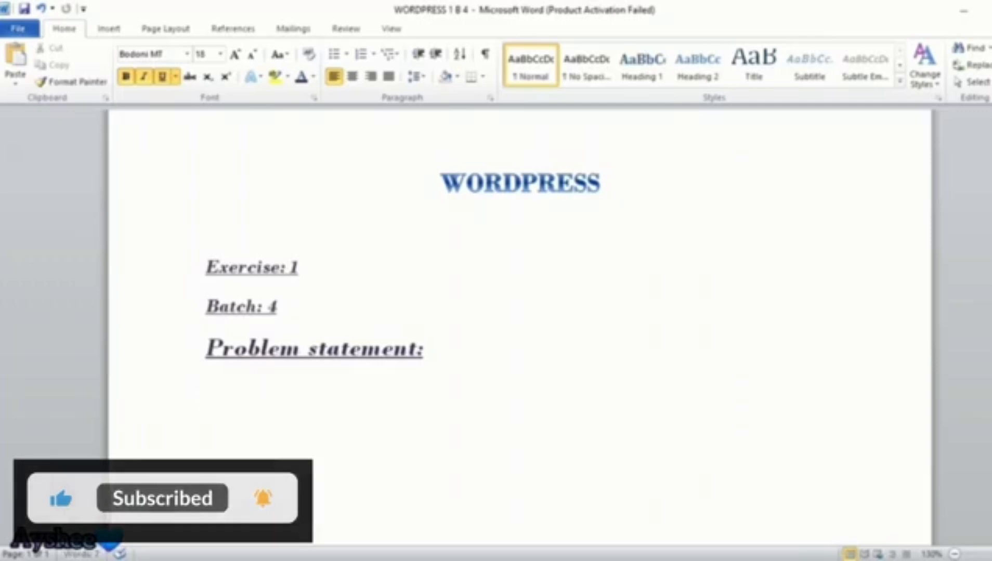
Step: Paste the tasks under Problem statement, one per line, removing the Lesson #8 reference
text(1. First, you need to install localhost Local by Flywheel. 2. Install WordPress as explained in Lesson #8. 3. Create a Post (any category).)
click(534, 390)
key(Return)
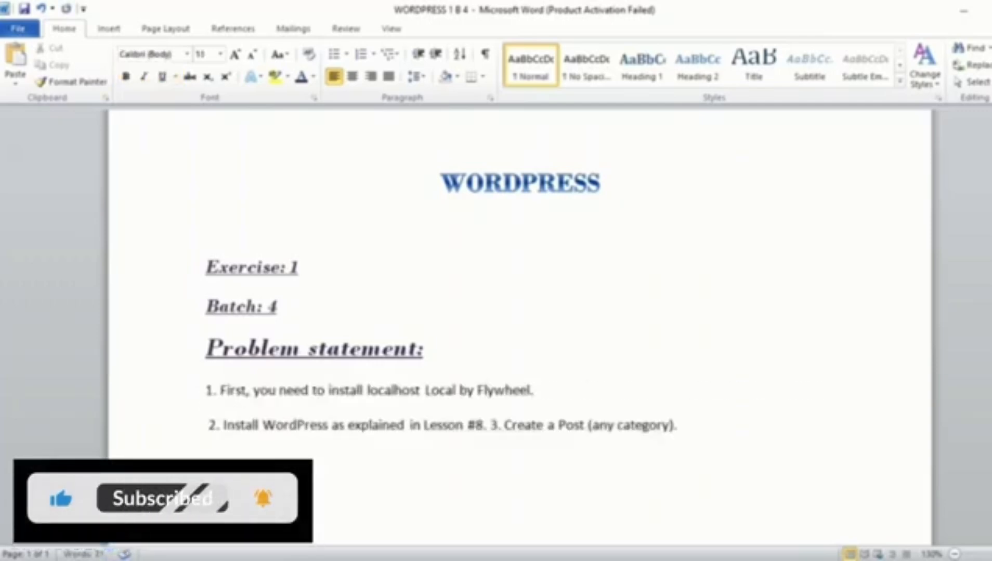
click(484, 426)
right_click(428, 451)
click(486, 425)
key(Return)
click(483, 425)
key(BackSpace)
key(BackSpace)
key(BackSpace)
key(BackSpace)
key(BackSpace)
key(BackSpace)
key(BackSpace)
key(BackSpace)
key(BackSpace)
key(BackSpace)
key(BackSpace)
key(BackSpace)
key(BackSpace)
key(BackSpace)
key(BackSpace)
key(BackSpace)
key(BackSpace)
key(BackSpace)
key(BackSpace)
key(BackSpace)
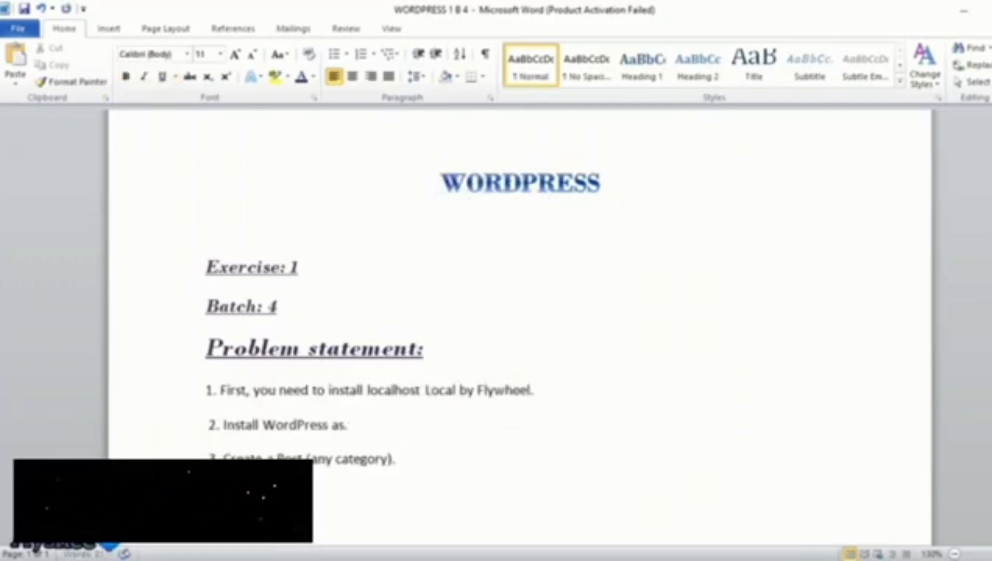
Step: Make the three task lines bold, italic and underlined, and fix the stray space after WordPress
drag(206, 391, 404, 461)
click(126, 77)
click(144, 76)
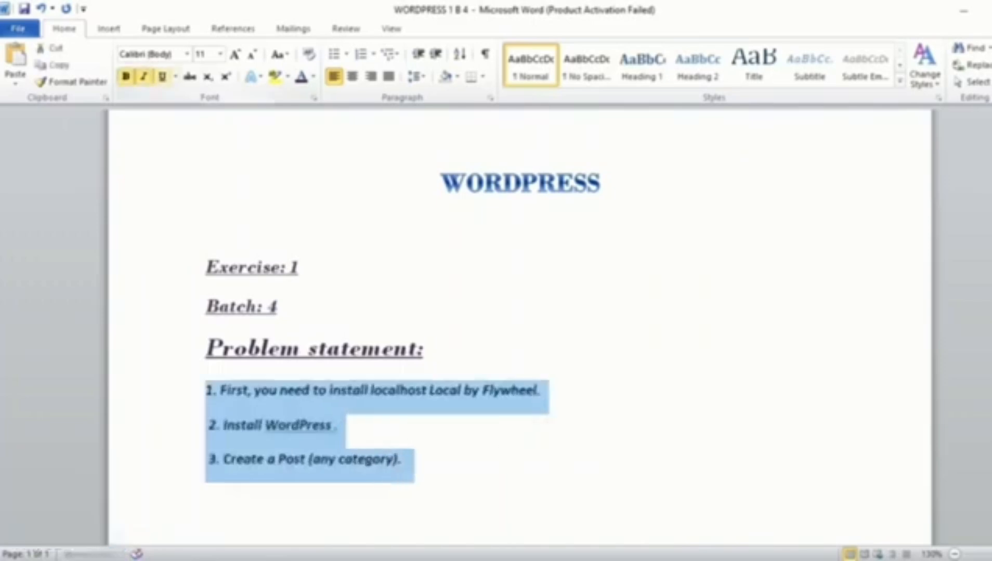
click(162, 77)
click(188, 55)
right_click(344, 429)
click(394, 252)
click(580, 391)
key(Return)
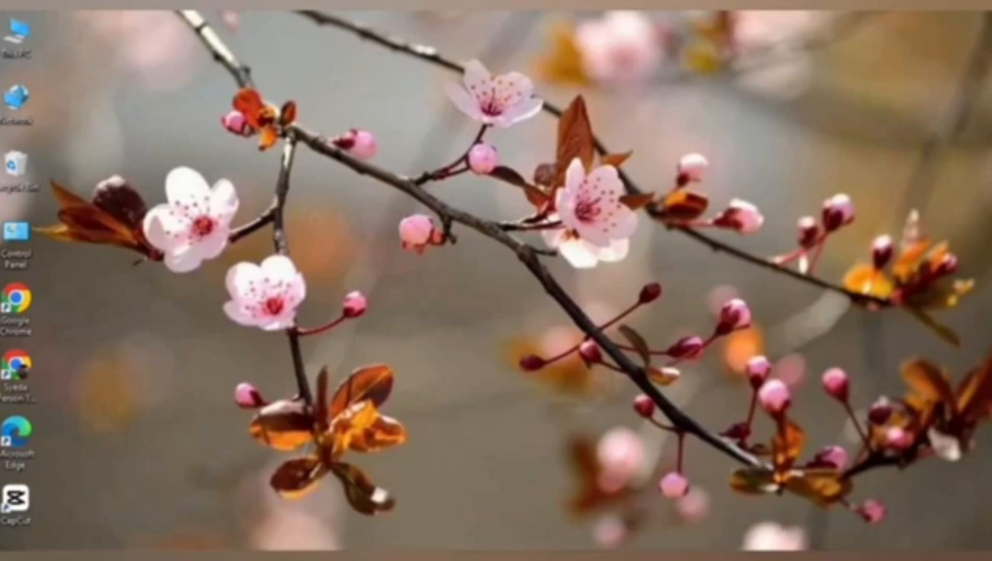
Step: Run a Google search for 'xampp download' from Chrome's address bar suggestions
click(552, 557)
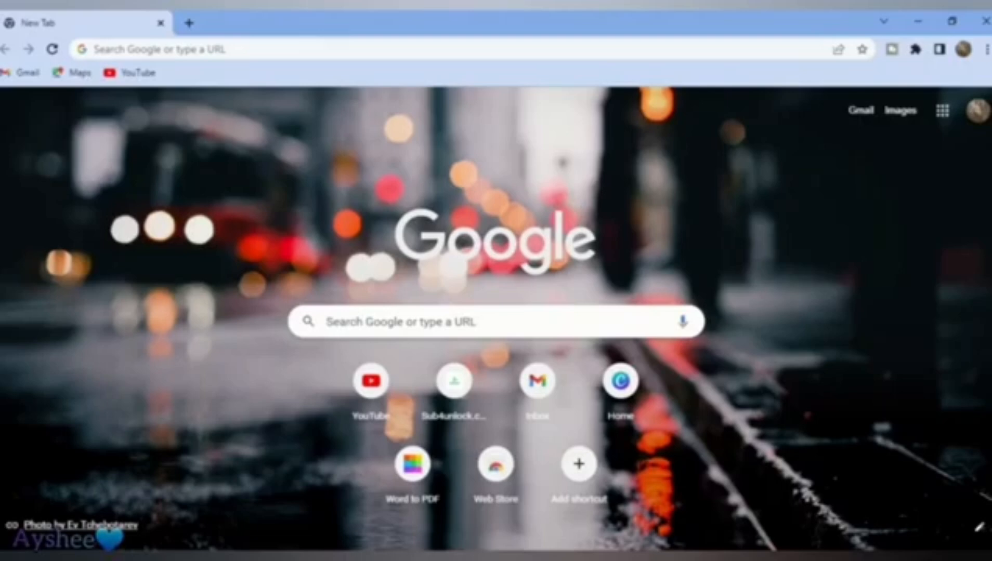
click(99, 49)
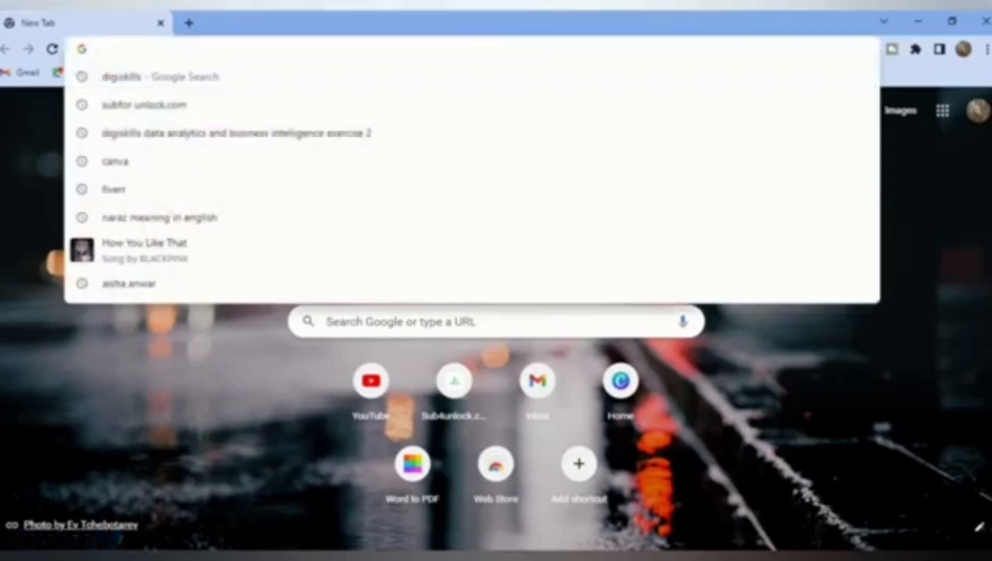
text(xa)
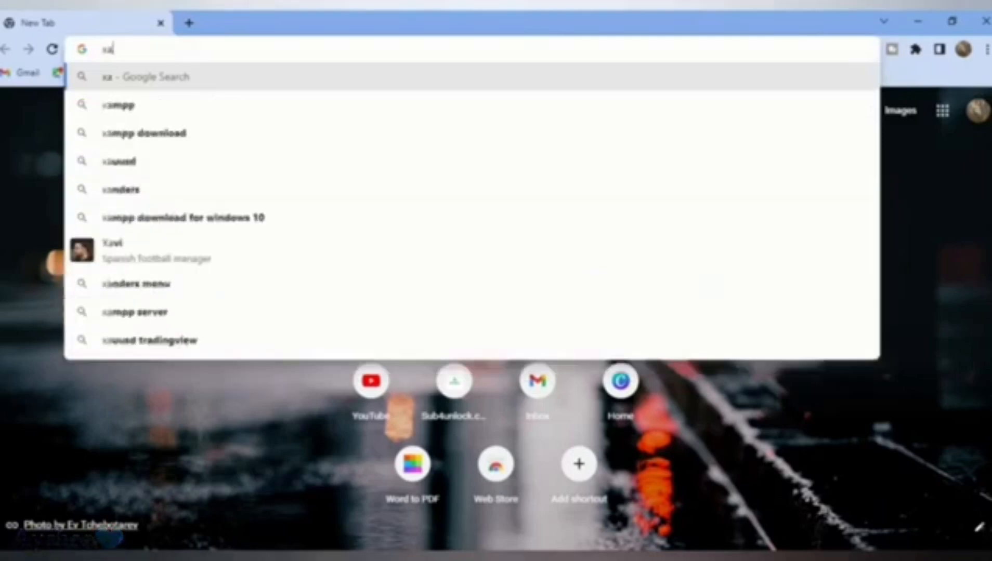
key(Down)
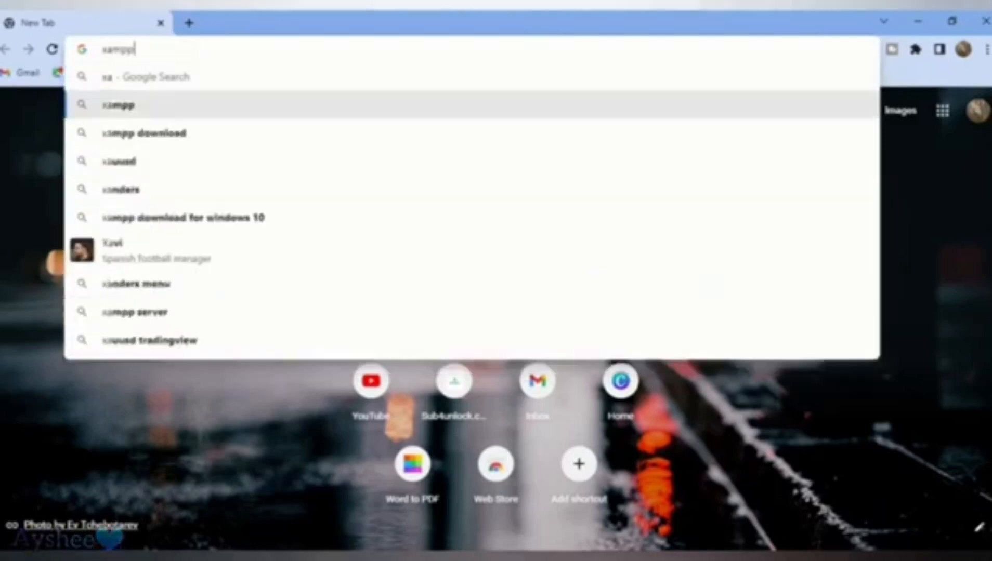
key(Down)
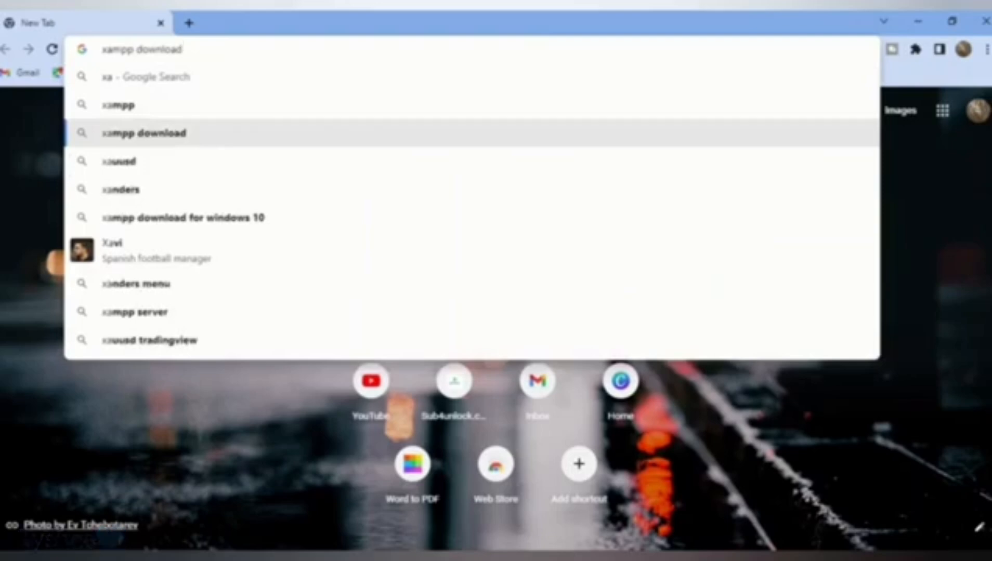
key(Return)
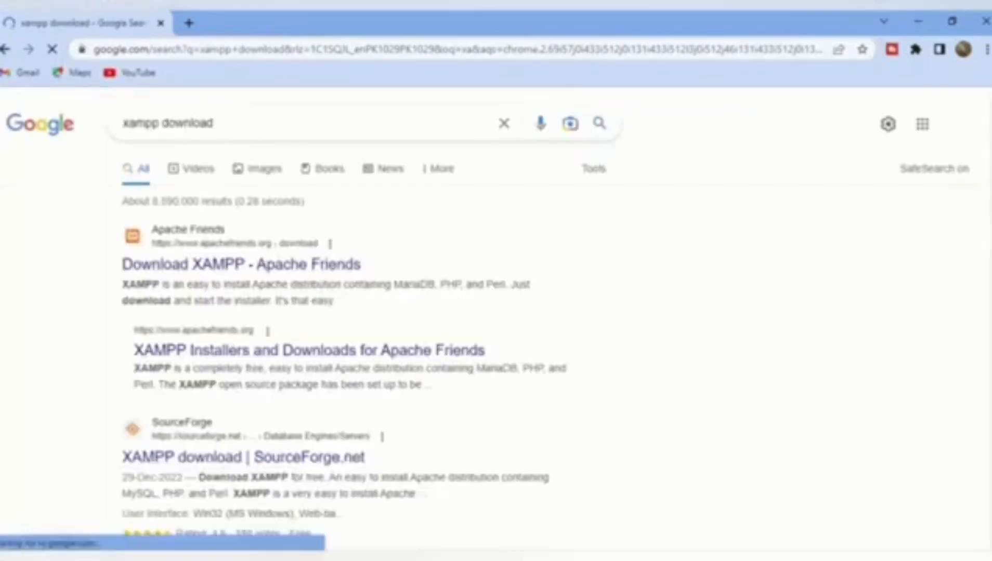
Step: Open the 'Download XAMPP - Apache Friends' result and look over the Windows versions 8.0.25, 8.1.12 and 8.2.0
click(242, 264)
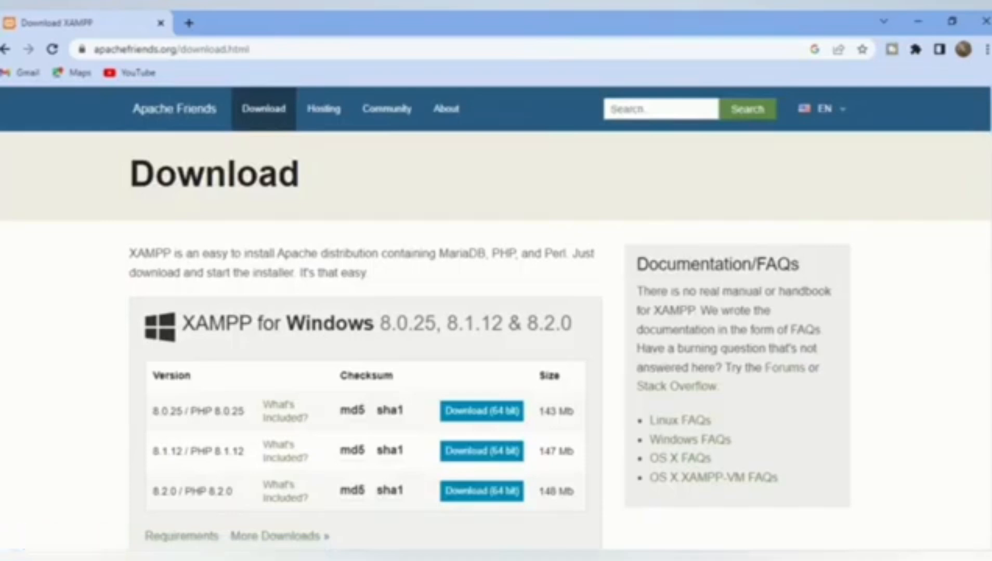
scroll(496, 317, down, 7)
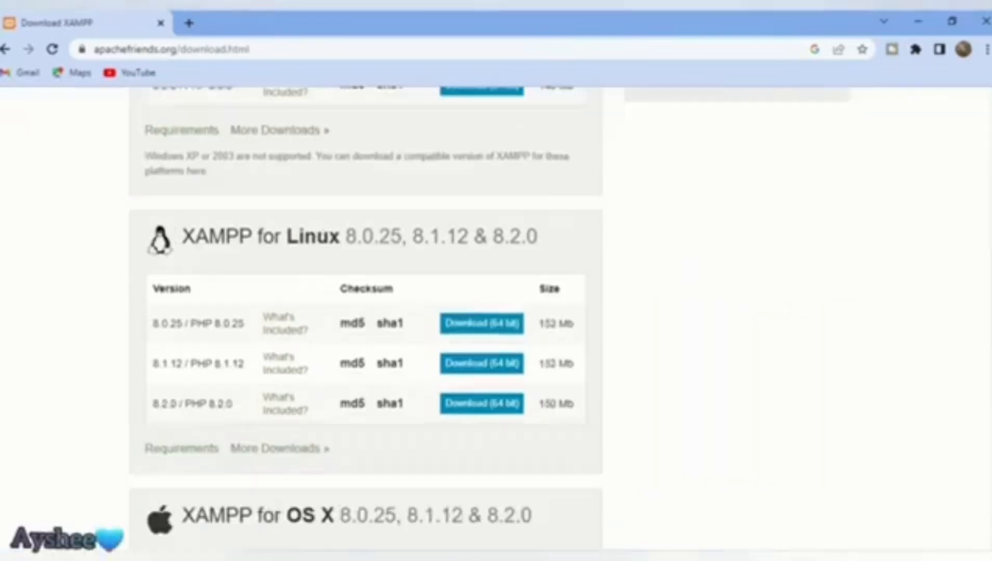
scroll(496, 317, up, 8)
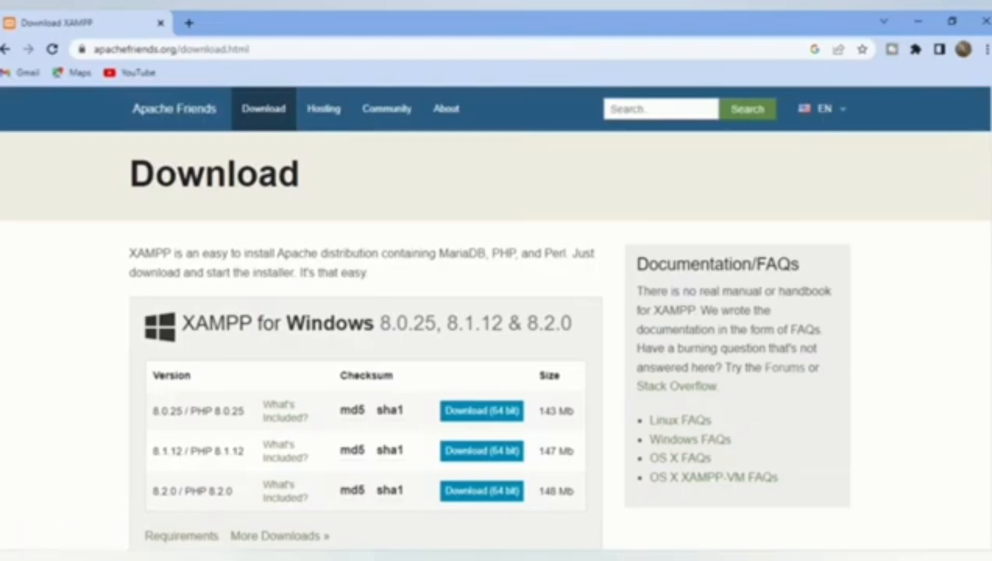
scroll(496, 317, down, 7)
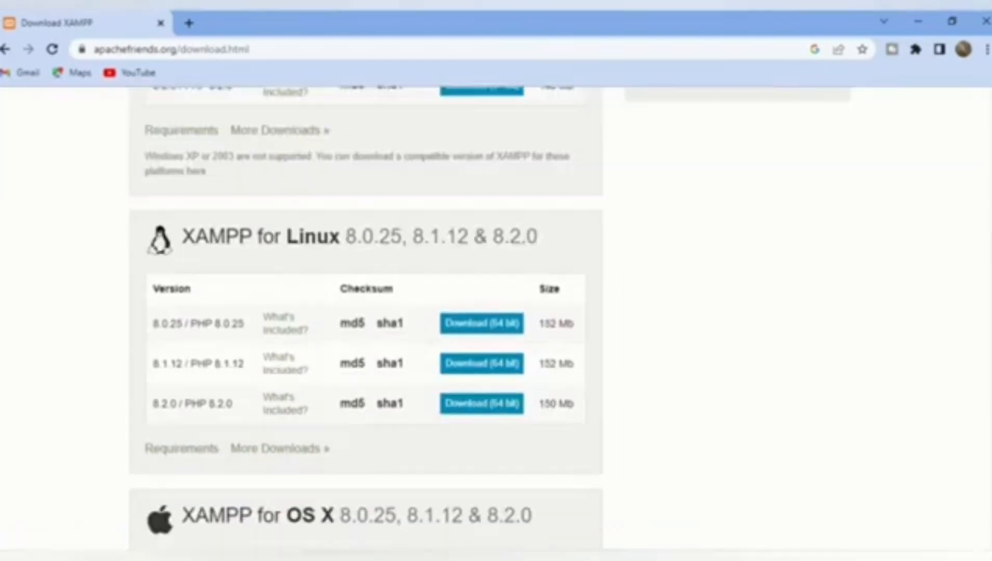
scroll(496, 317, down, 7)
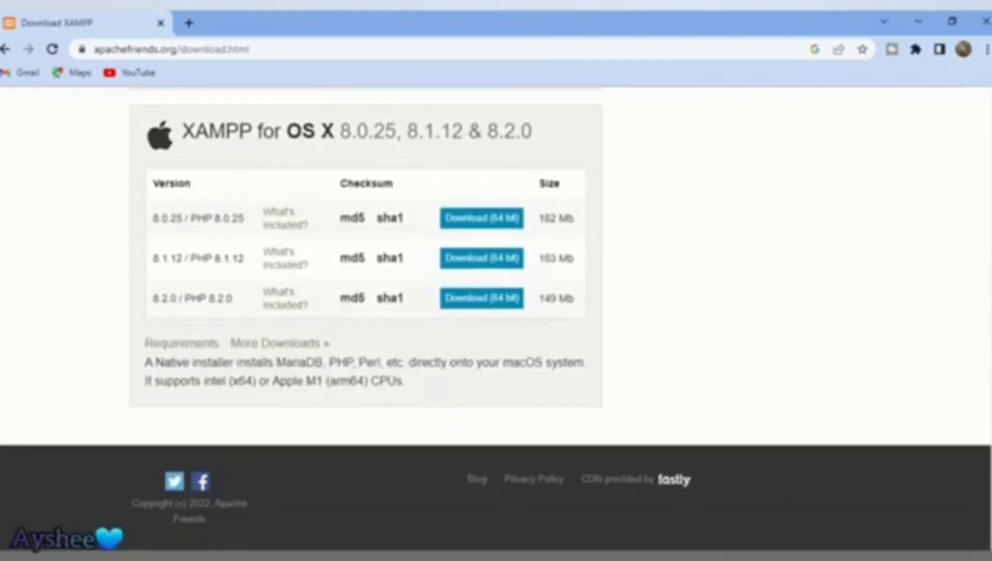
scroll(496, 318, up, 14)
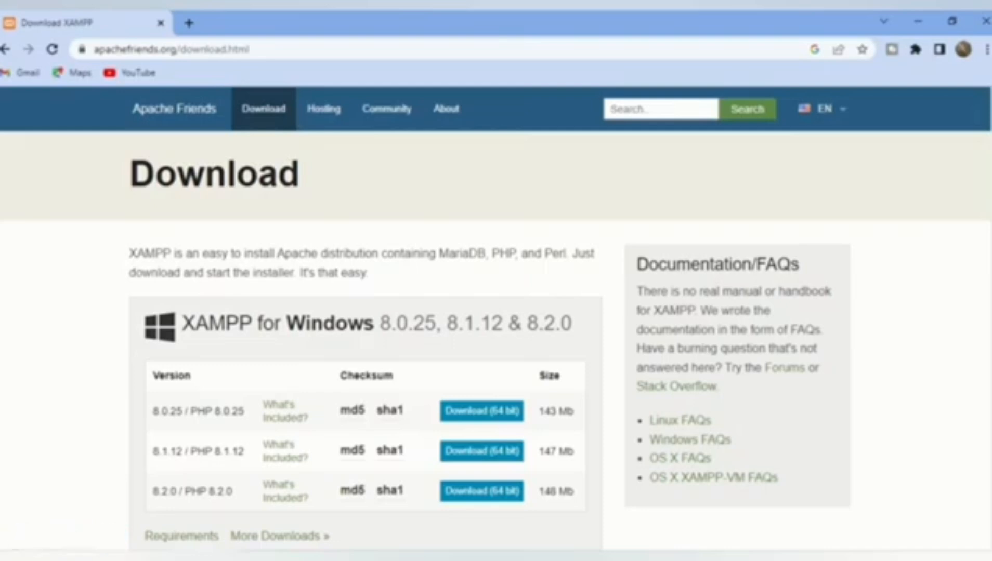
Step: Download the 64-bit XAMPP 8.0.25 Windows installer and bring up Chrome's downloads list with Ctrl+J
click(481, 412)
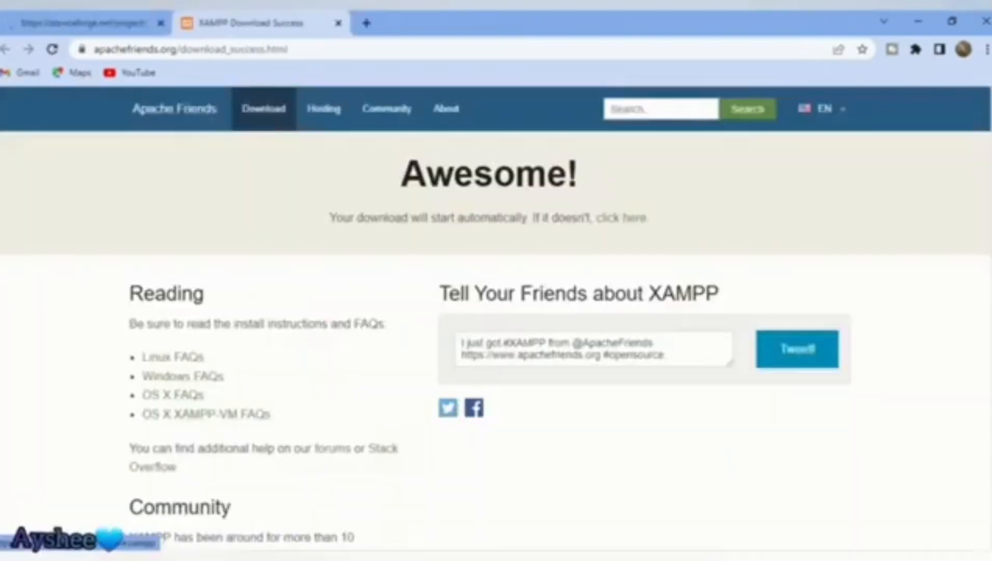
scroll(495, 312, down, 4)
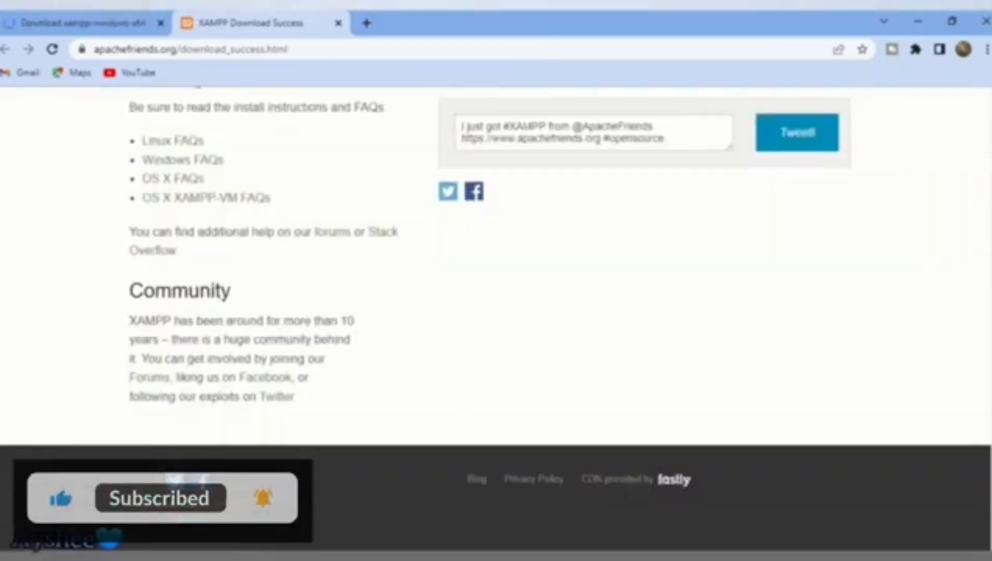
scroll(496, 311, up, 4)
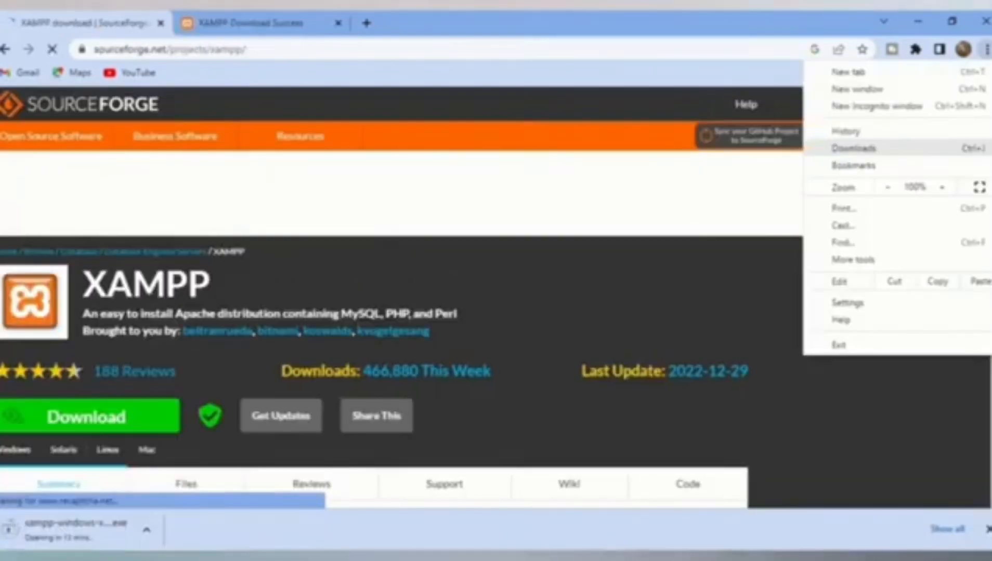
key(ctrl+j)
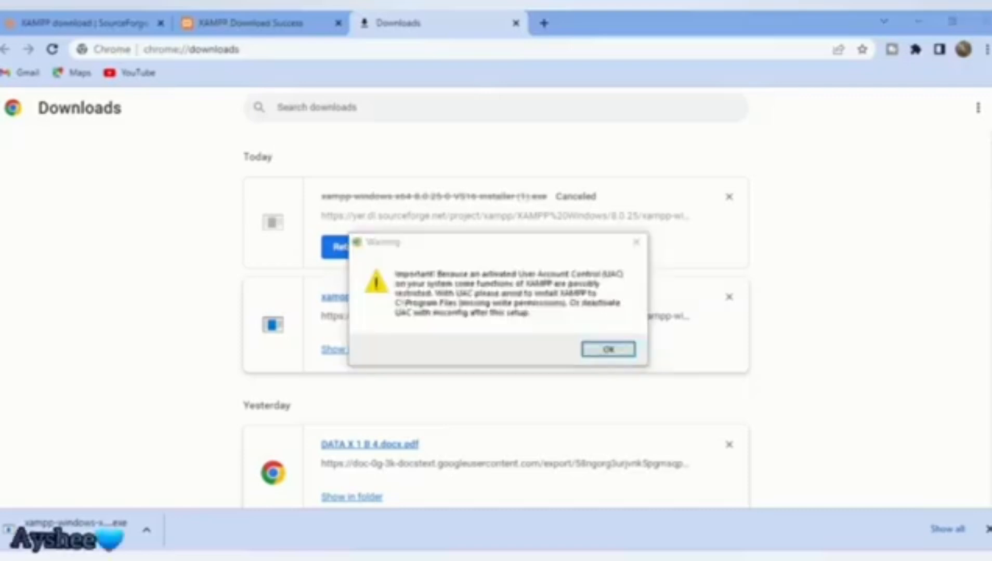
Step: Install XAMPP with default components into D:\xampp, keeping English as the language
click(624, 367)
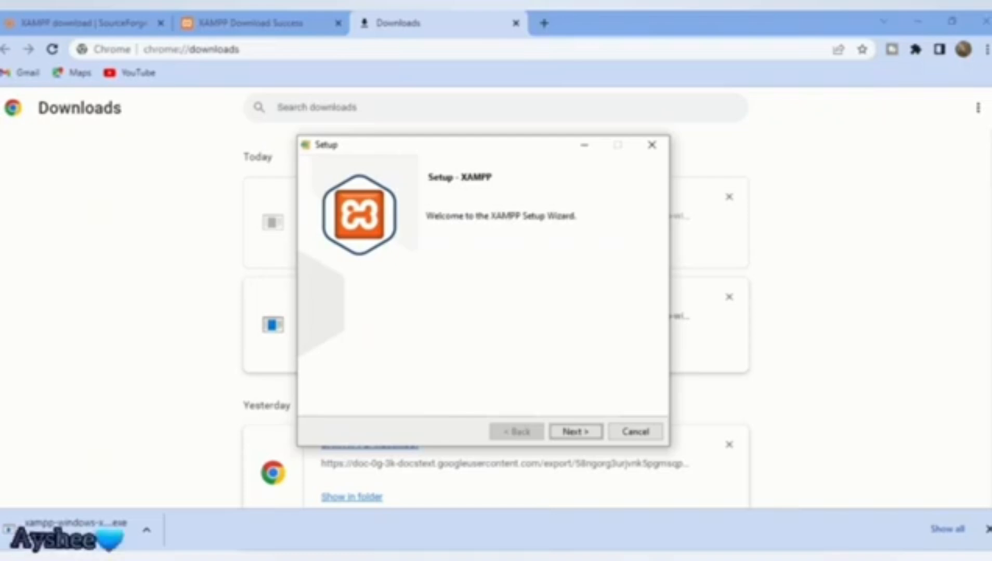
click(576, 432)
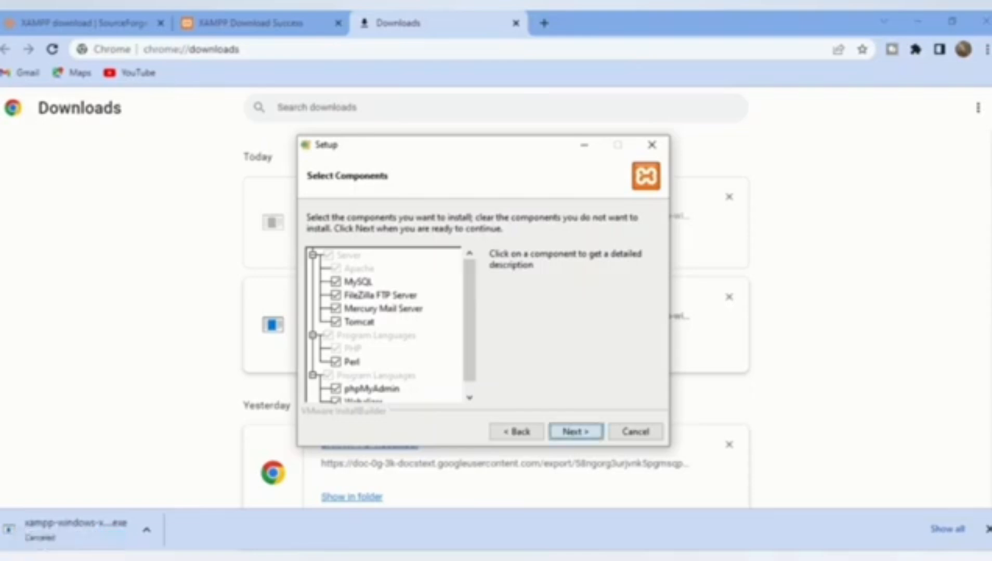
click(576, 432)
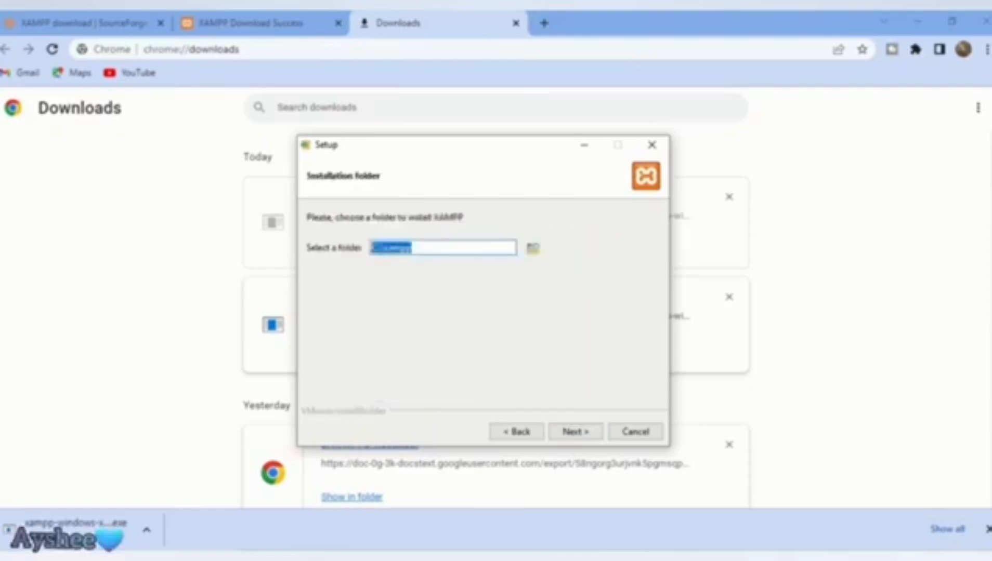
click(379, 248)
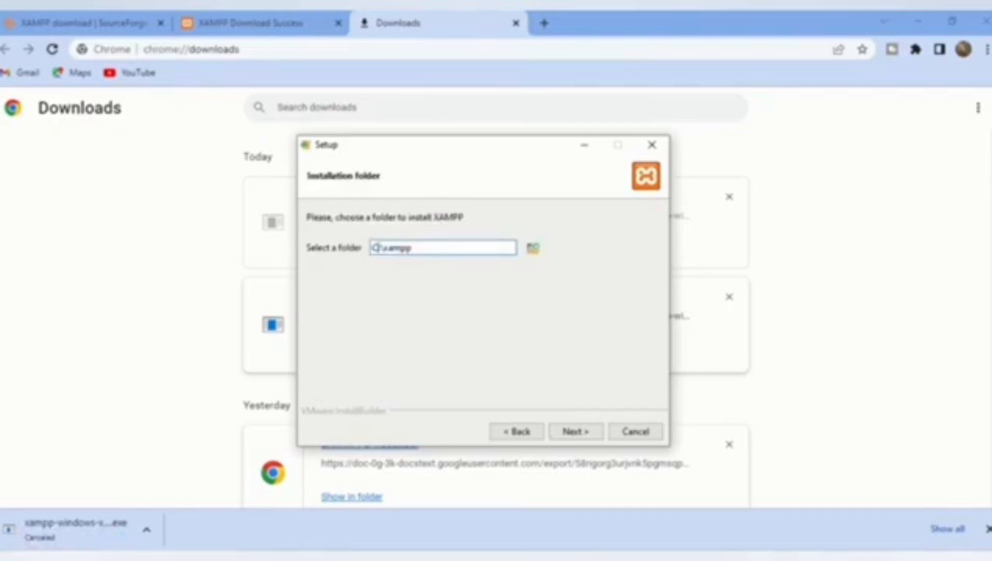
key(BackSpace)
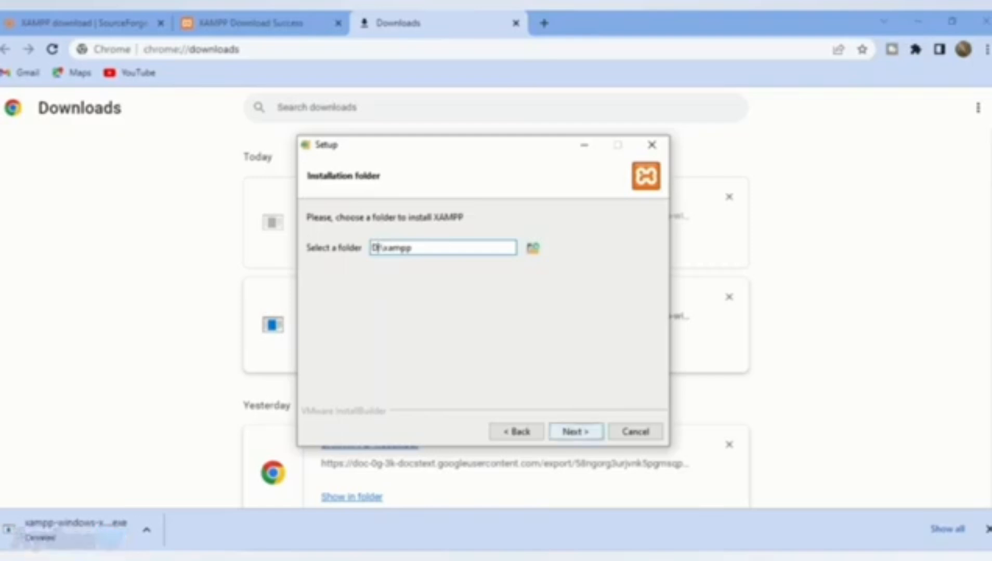
click(575, 432)
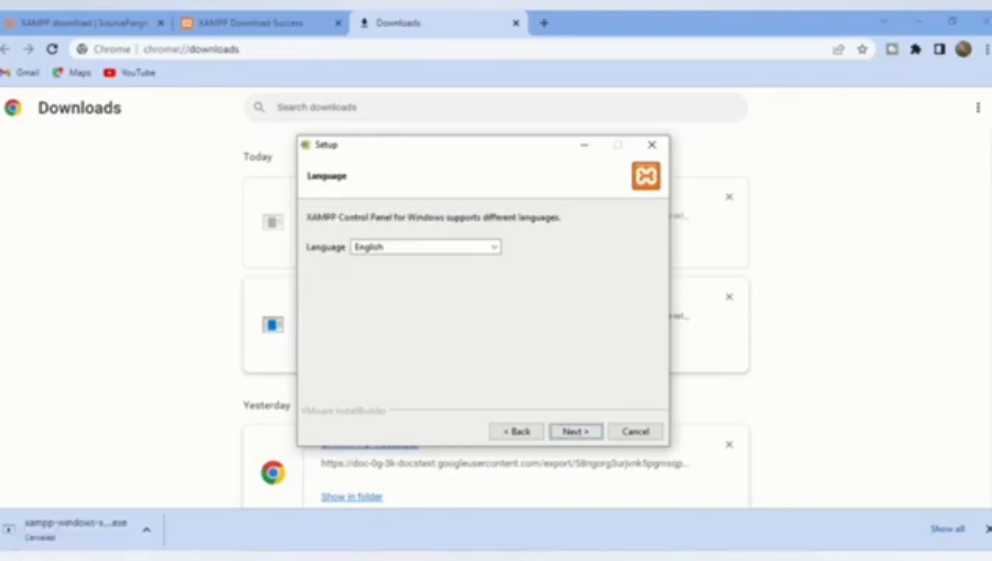
click(575, 432)
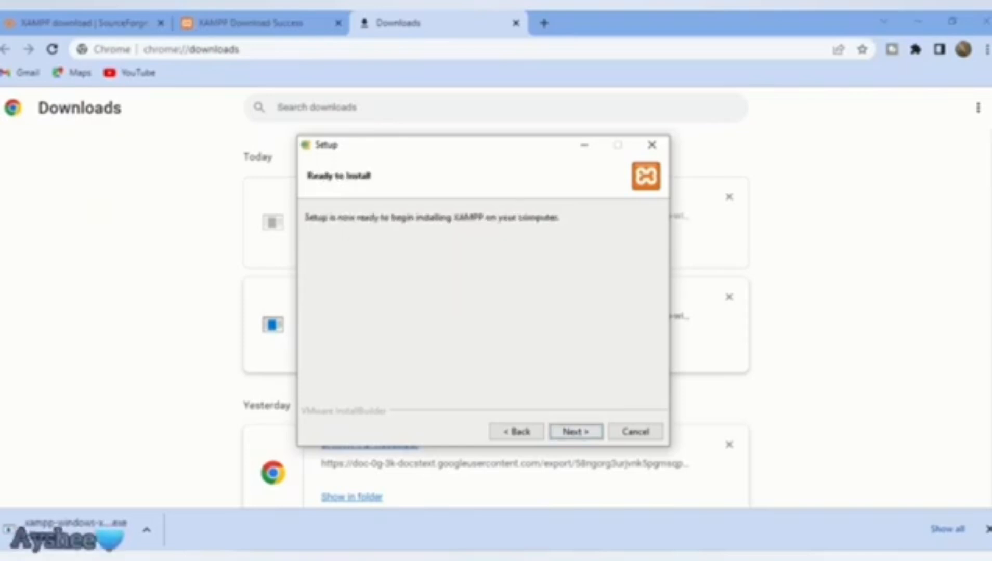
click(575, 432)
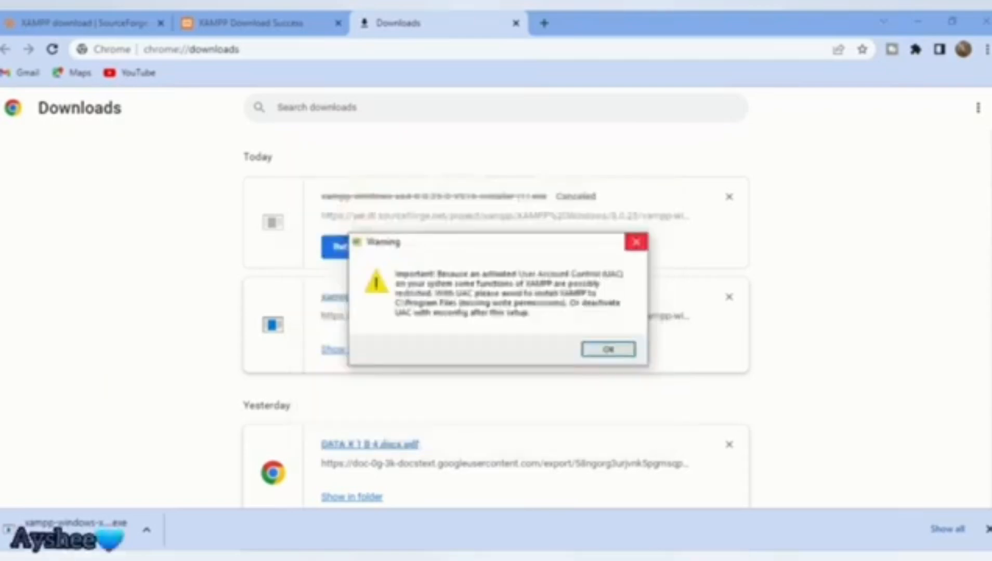
Step: Dismiss the UAC warning and abort the repeated XAMPP setup wizard
click(636, 243)
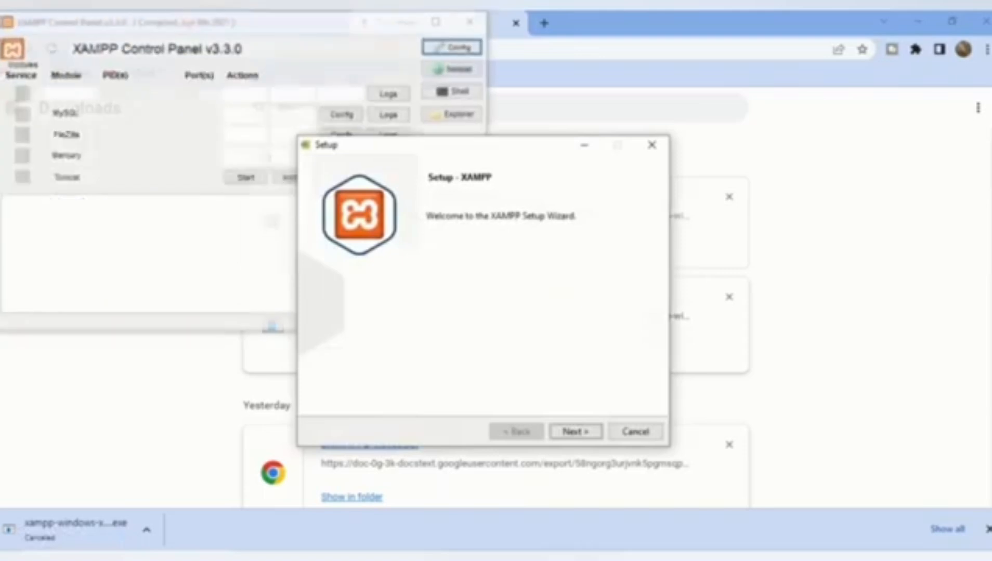
click(652, 144)
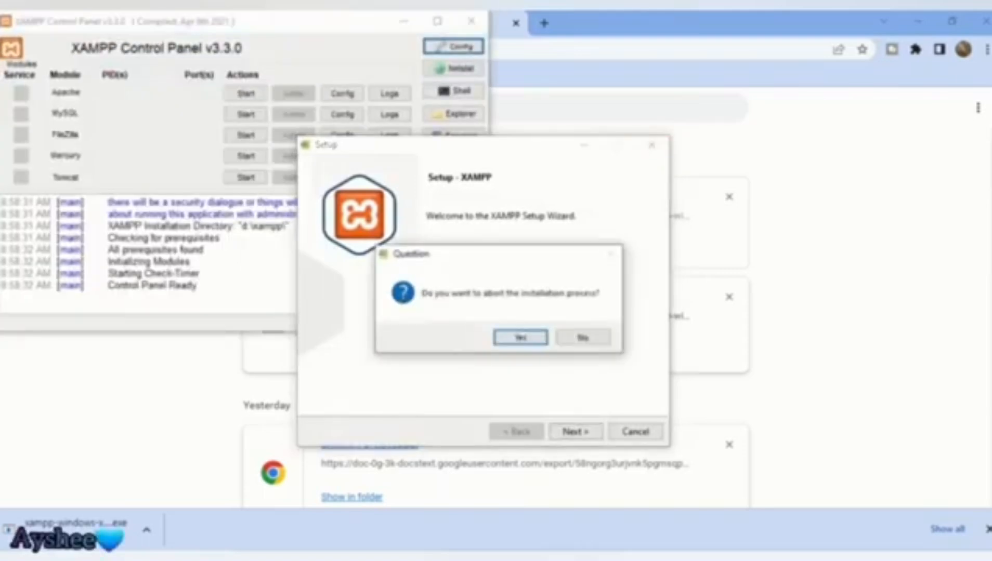
click(521, 338)
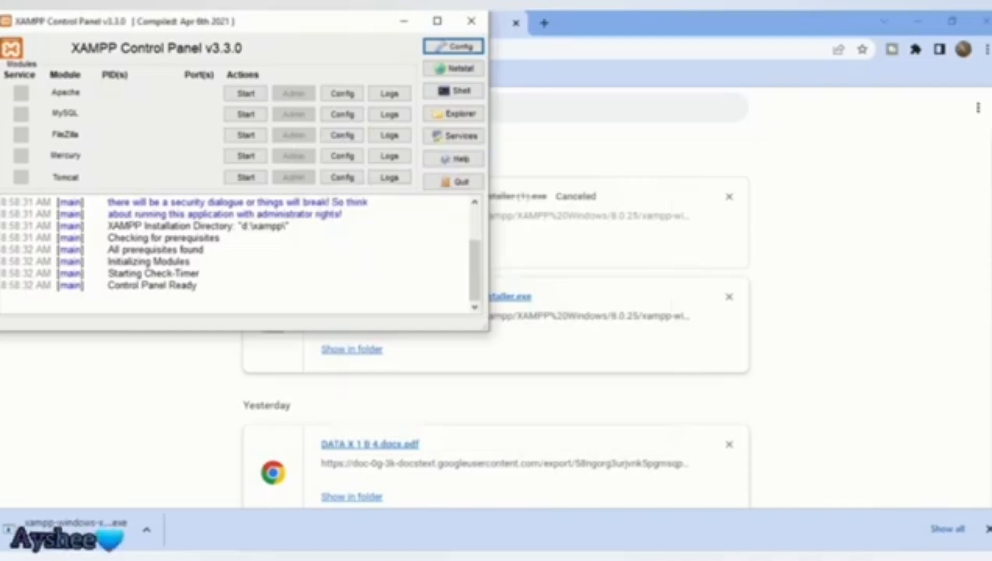
Step: Start Apache and MySQL in the XAMPP Control Panel, allowing firewall access, then minimize it
click(246, 94)
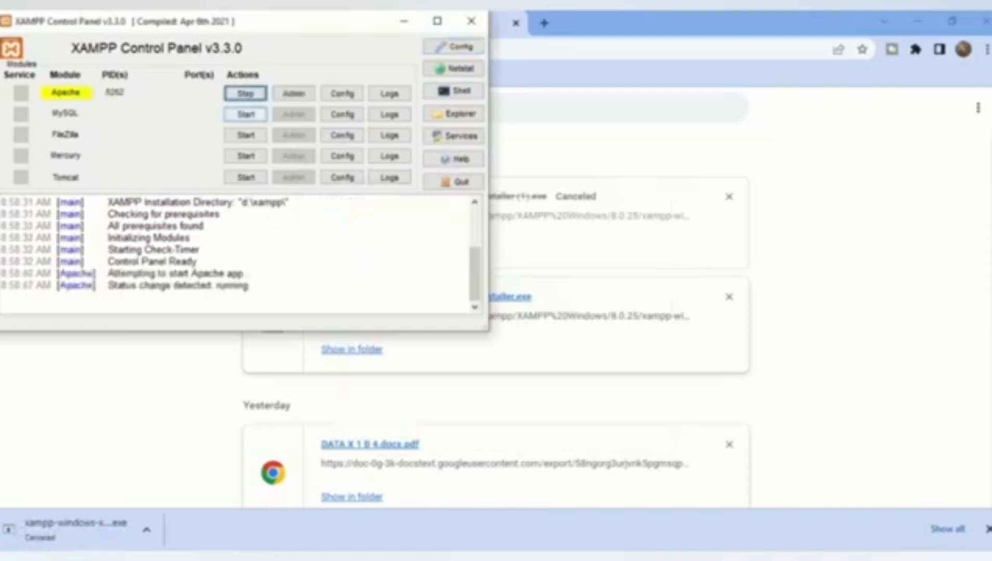
click(246, 115)
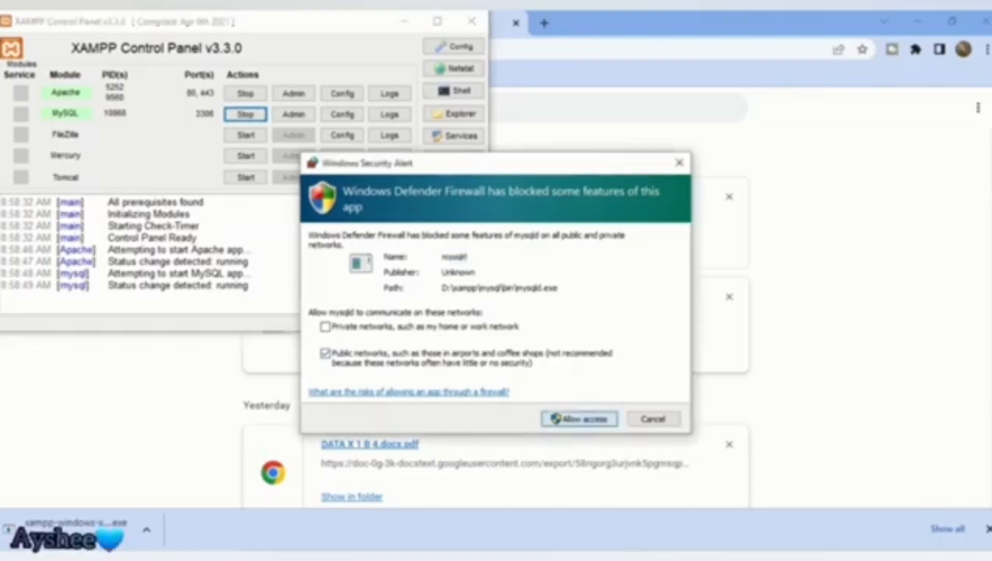
click(579, 419)
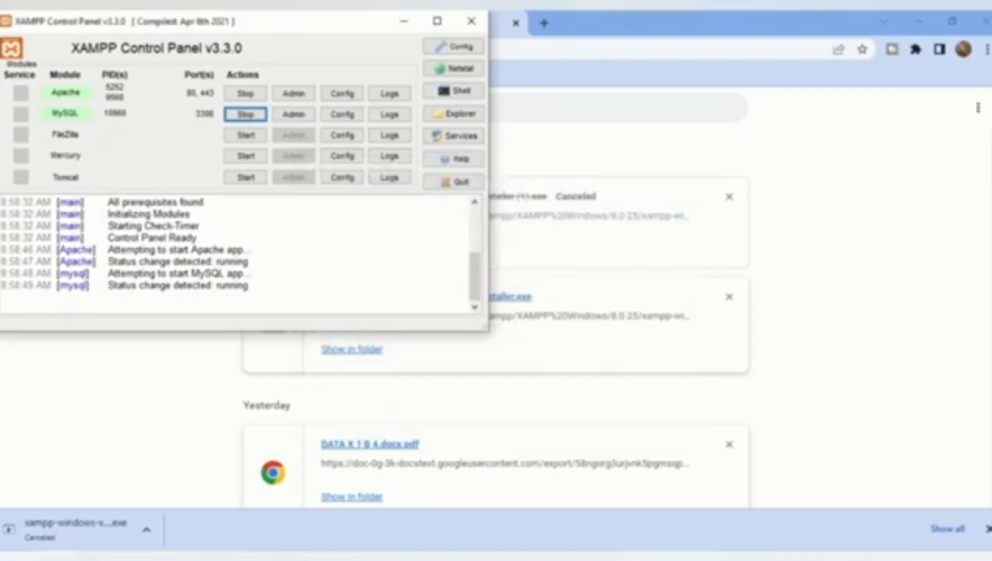
click(403, 22)
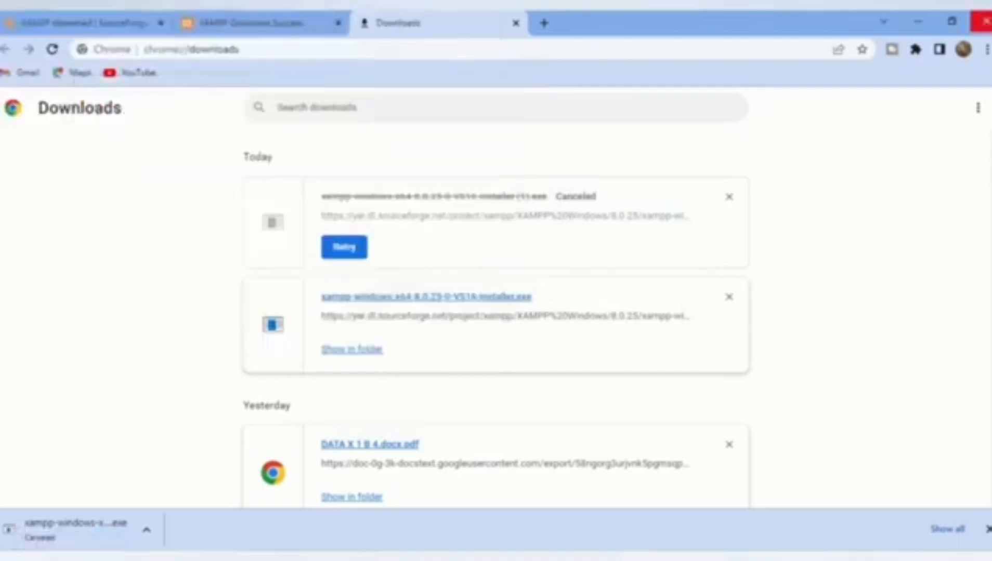
Step: Browse from This PC through New Volume (D:) and xampp into the htdocs folder
click(918, 22)
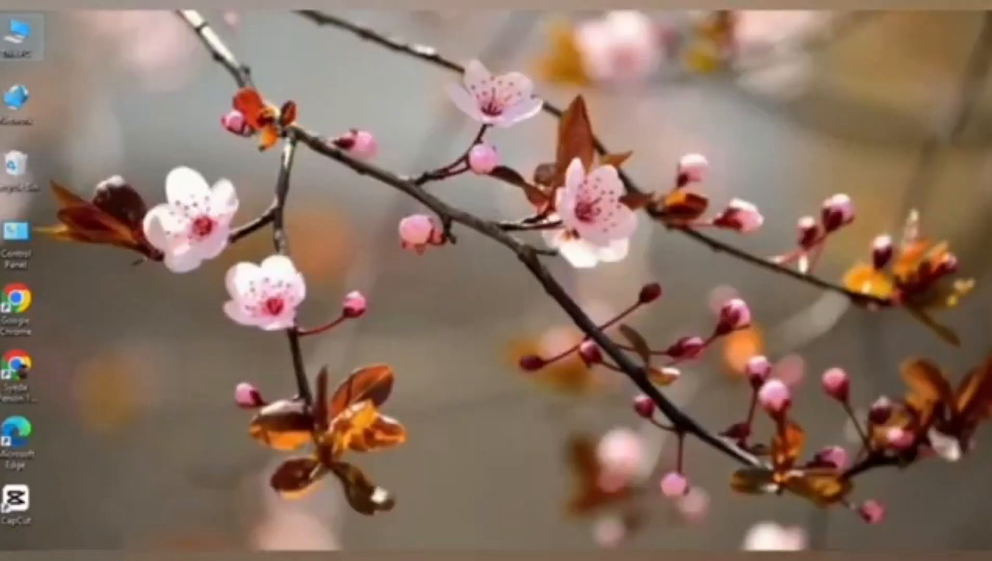
double_click(18, 38)
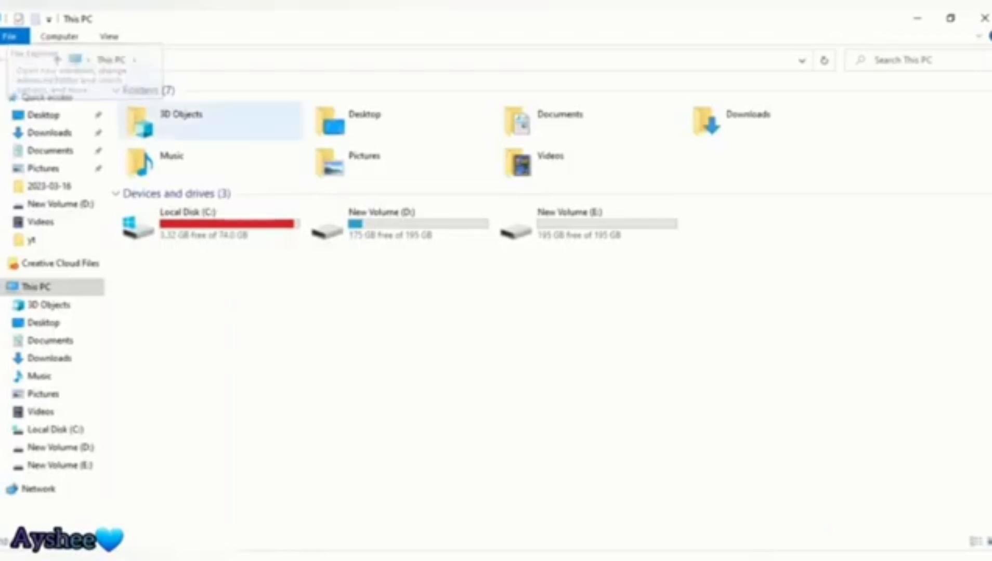
double_click(396, 224)
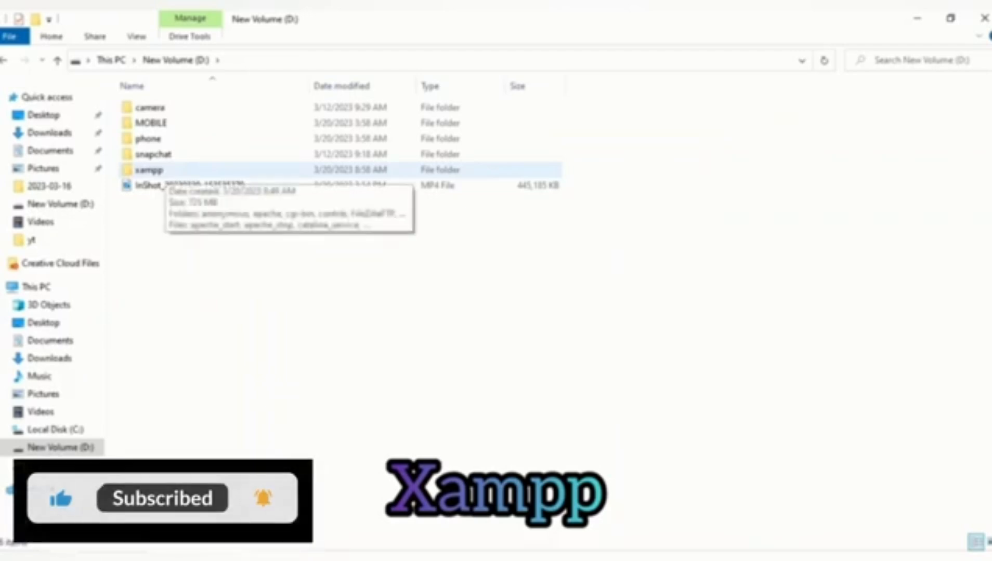
click(153, 170)
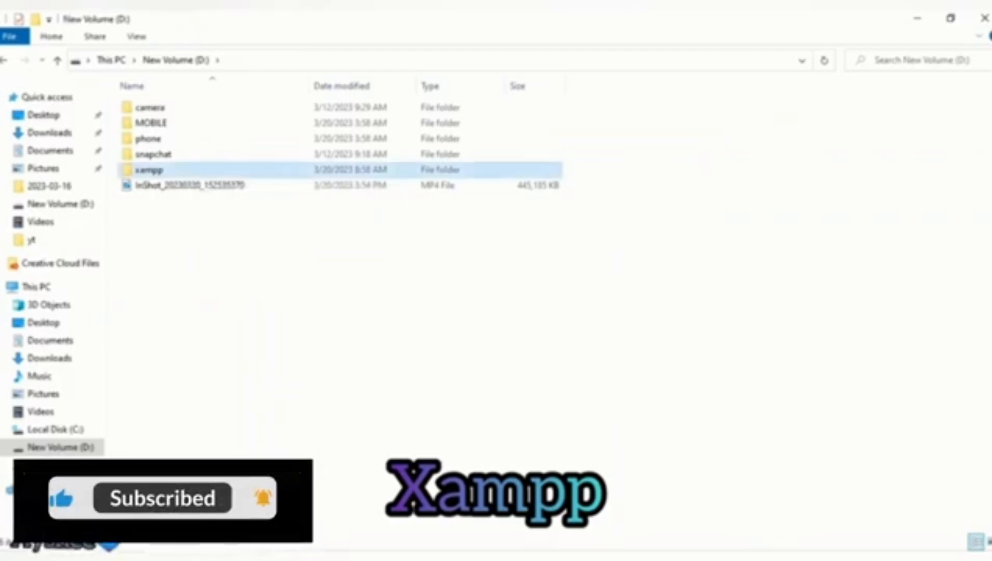
double_click(153, 170)
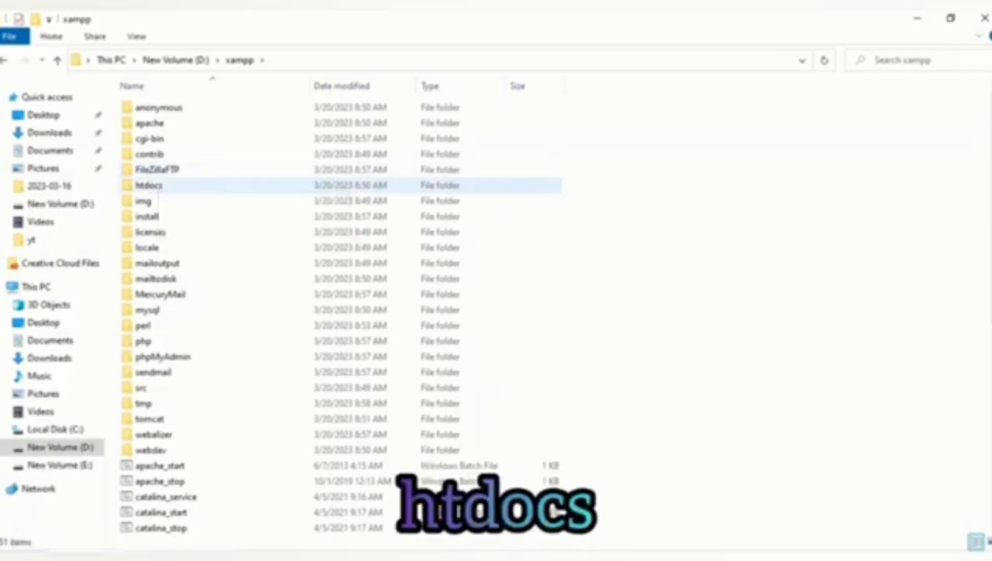
click(154, 186)
double_click(151, 186)
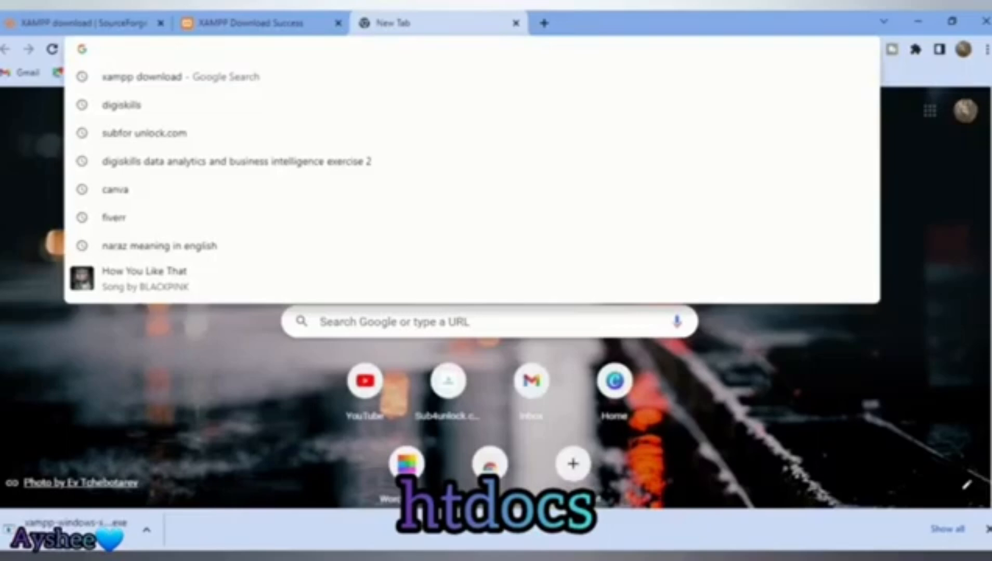
Step: Download wordpress-6.1.1.zip from wordpress.org and dismiss the thank-you message
text(wo)
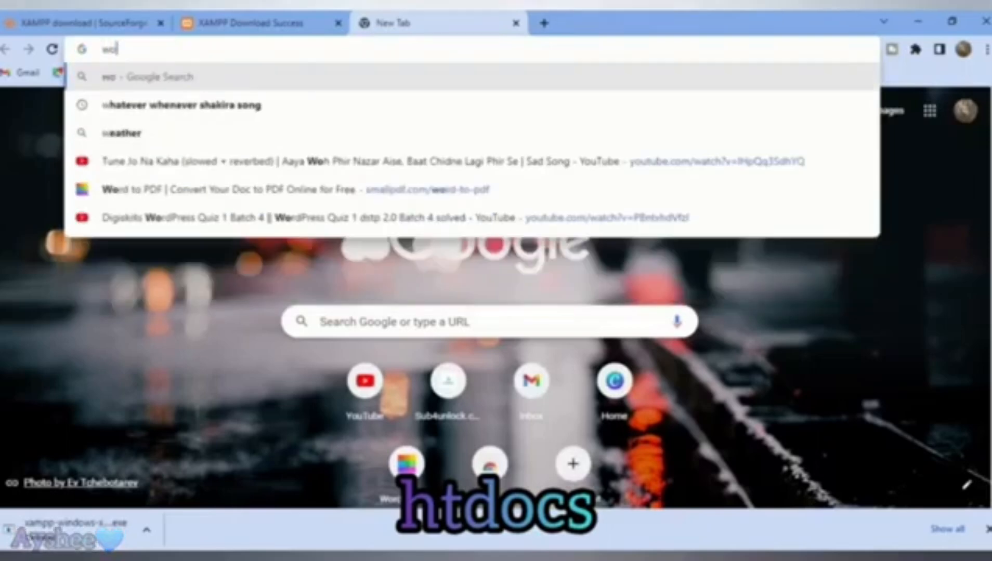
text(rdpress)
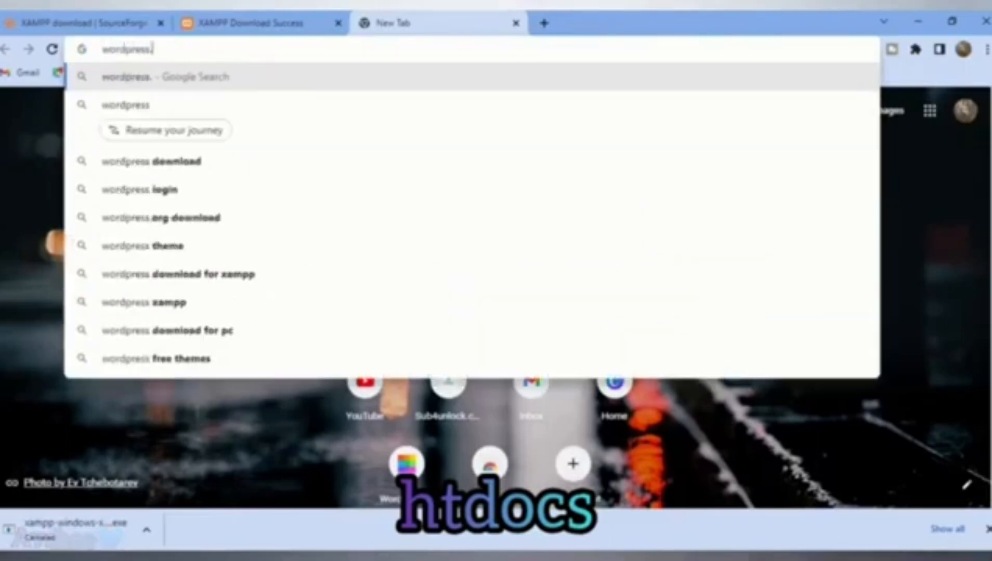
text(.or)
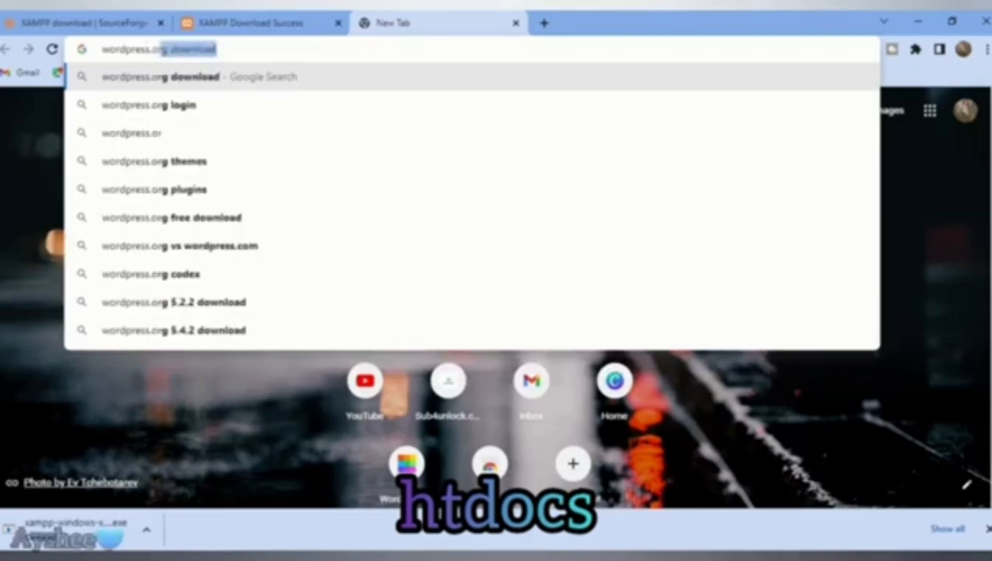
text(g)
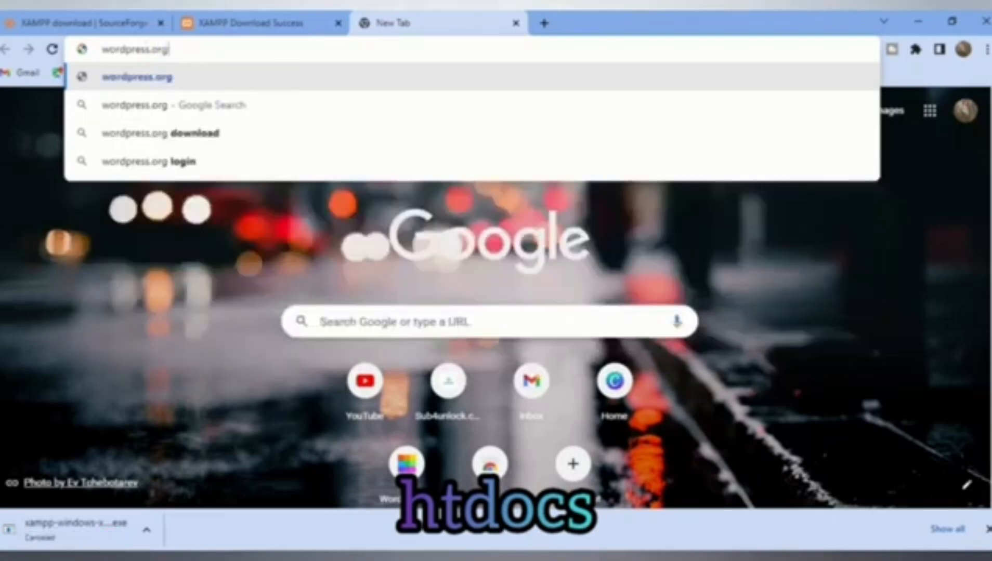
key(Return)
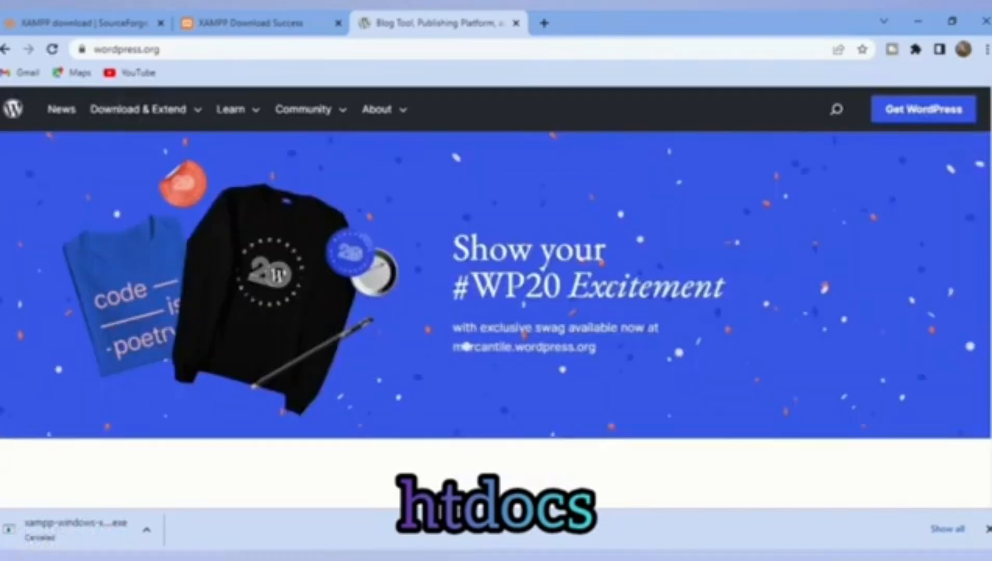
click(924, 109)
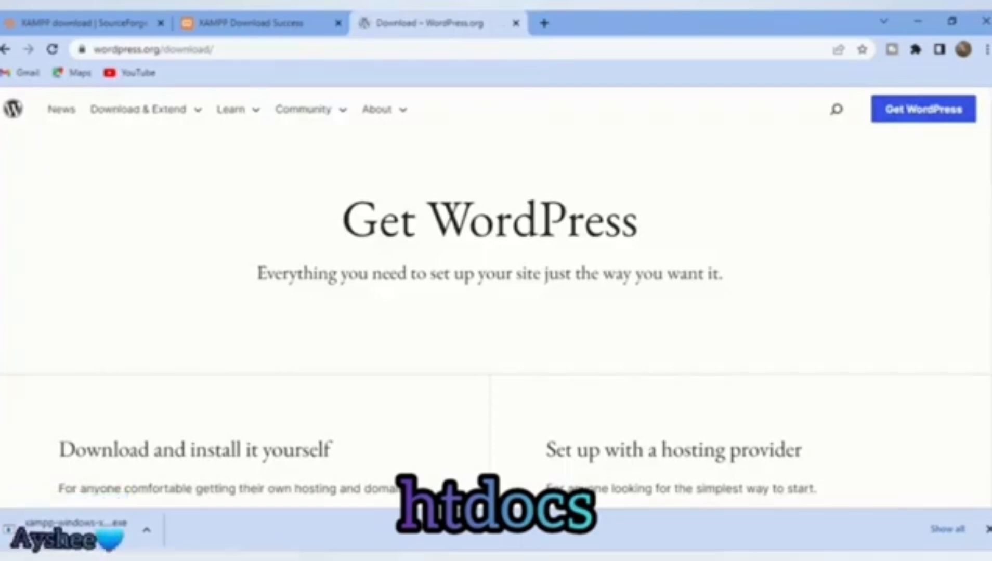
scroll(495, 312, down, 5)
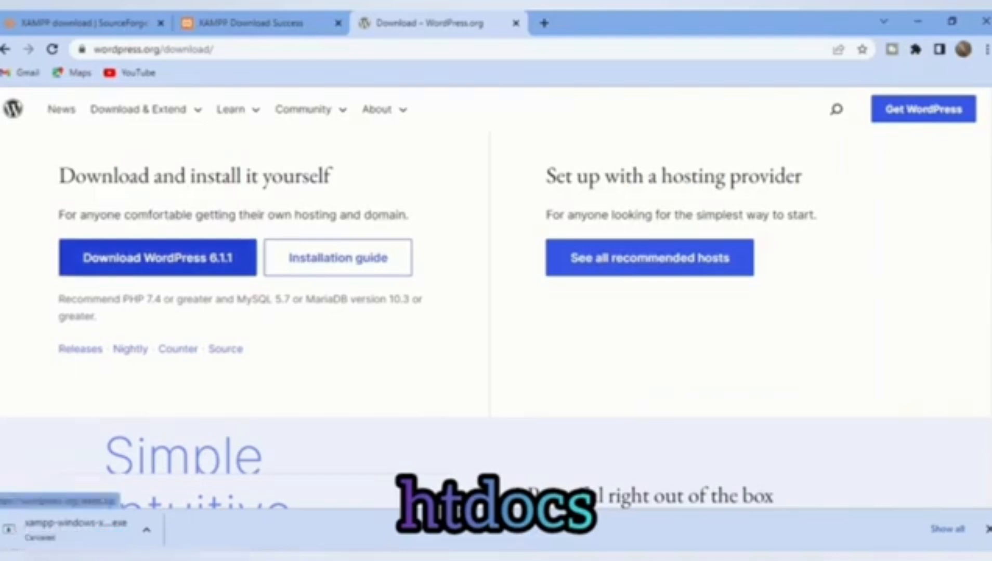
click(157, 258)
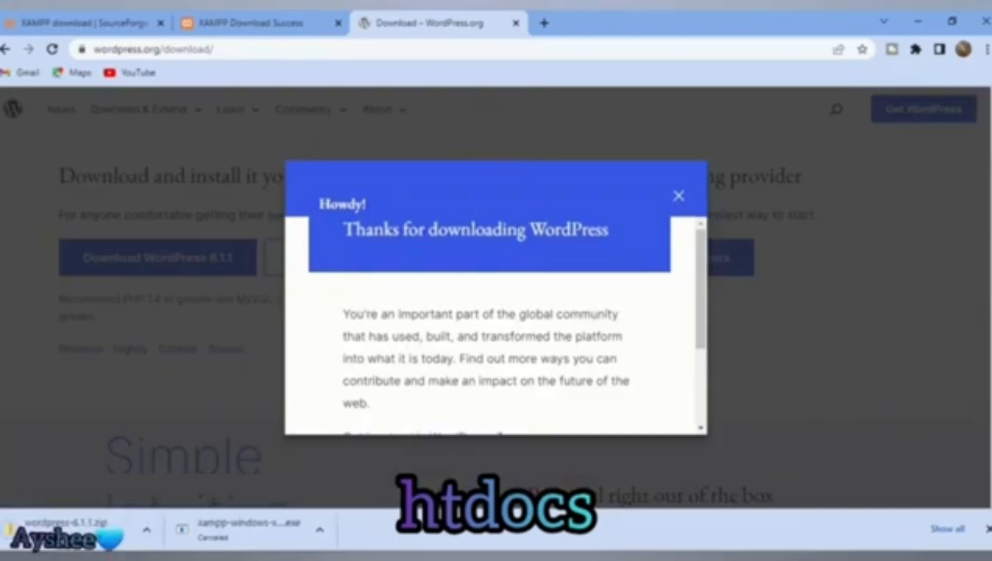
scroll(494, 322, down, 3)
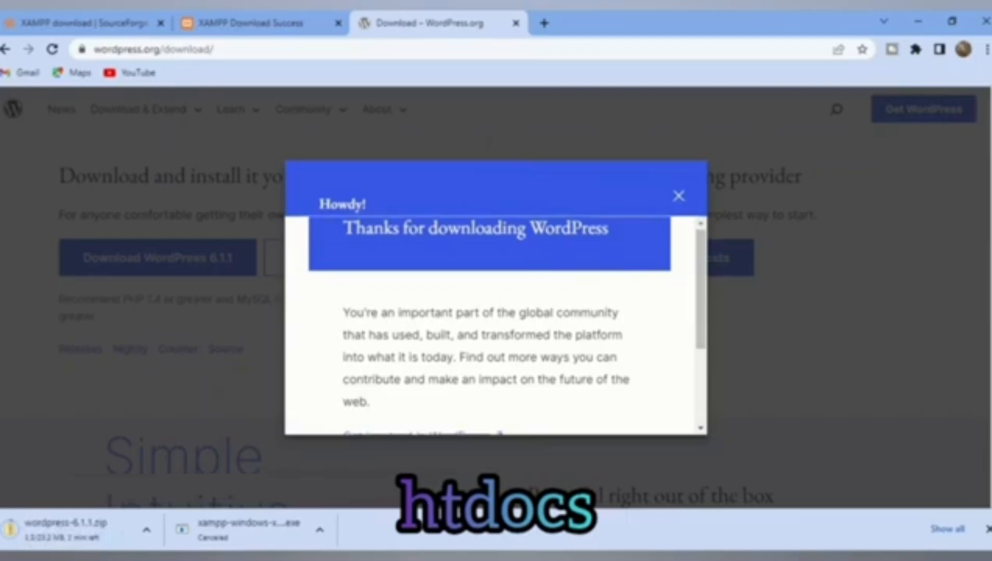
click(679, 196)
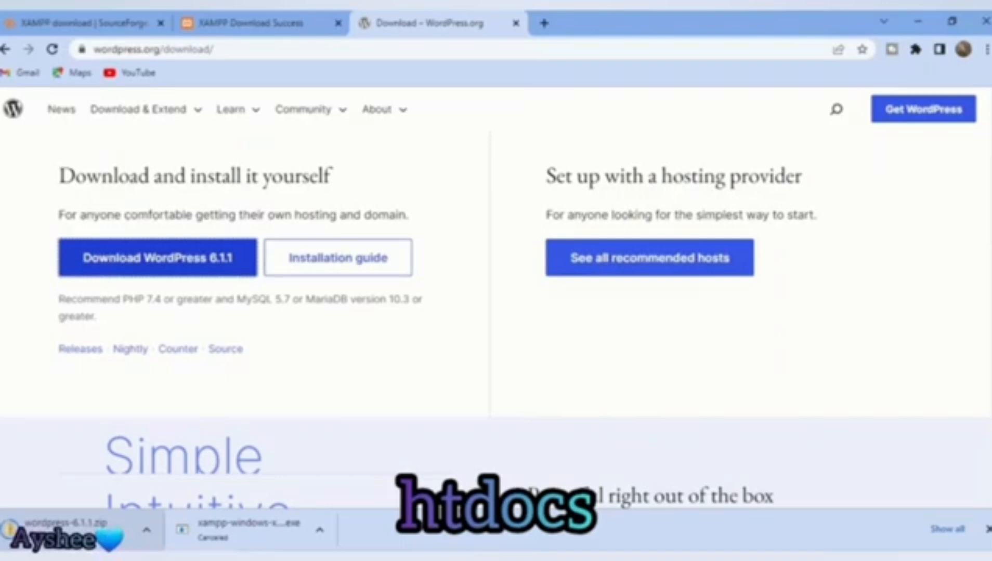
click(146, 530)
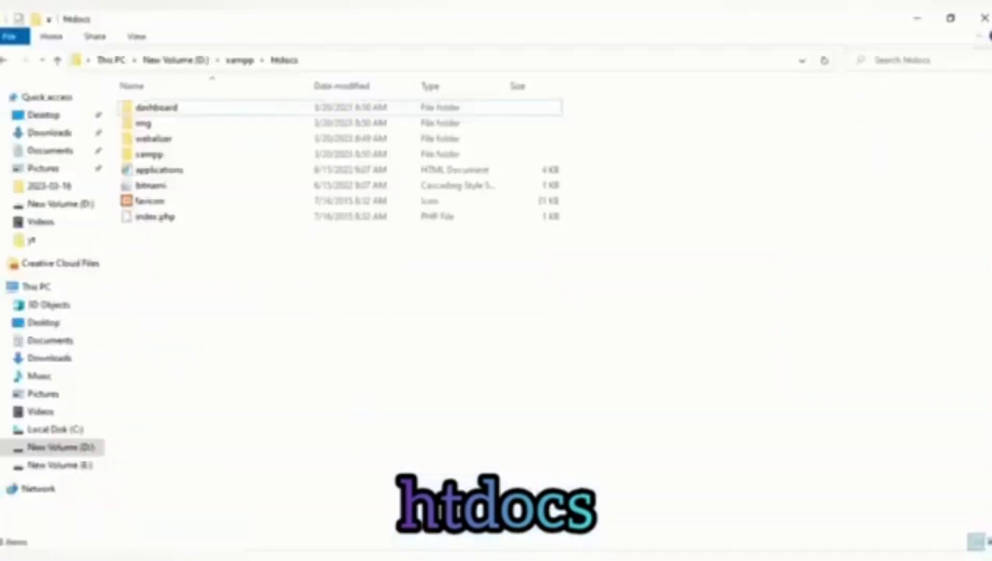
Step: Create a new folder named 'Designed code' inside htdocs
right_click(167, 314)
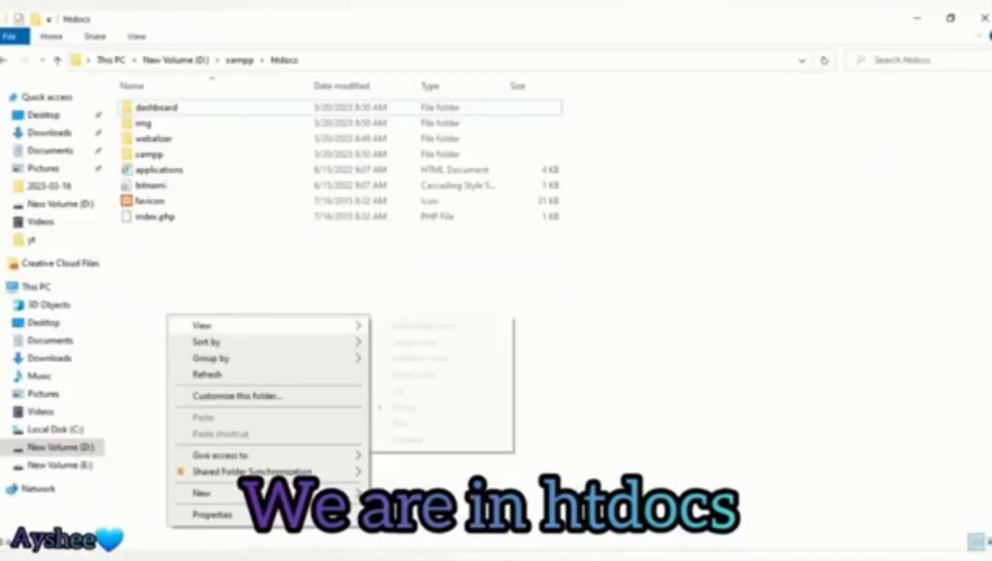
mouse_move(201, 494)
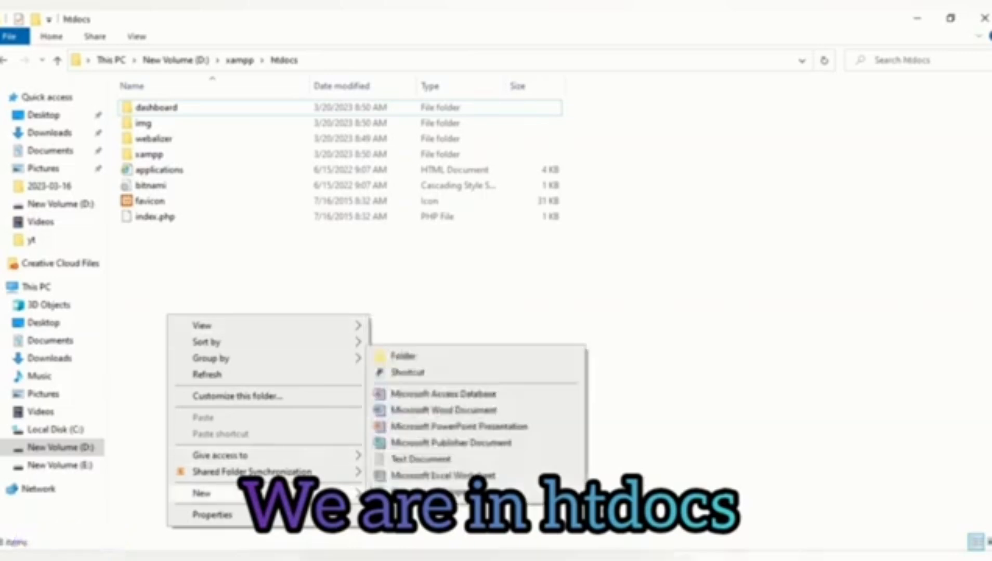
click(403, 356)
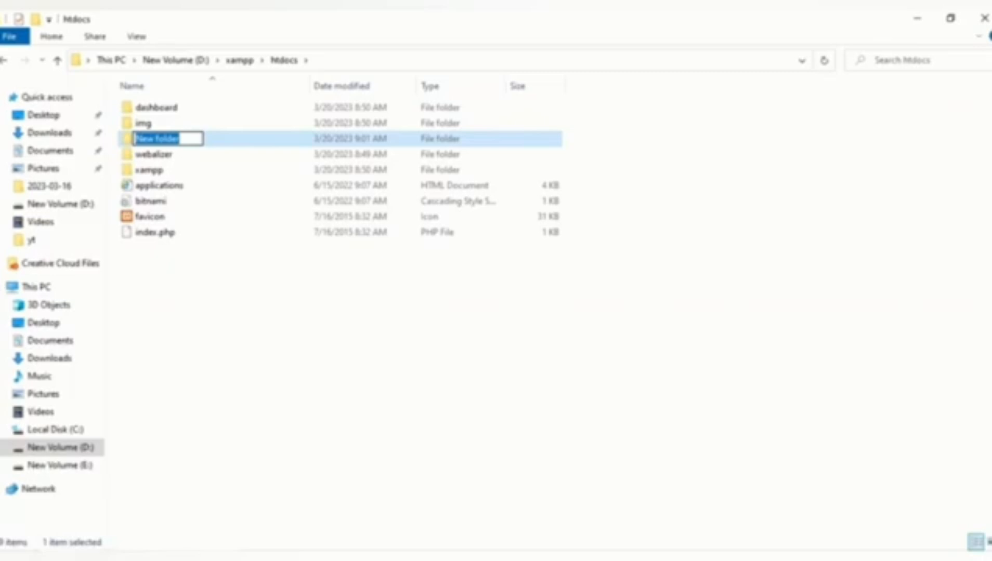
text(d)
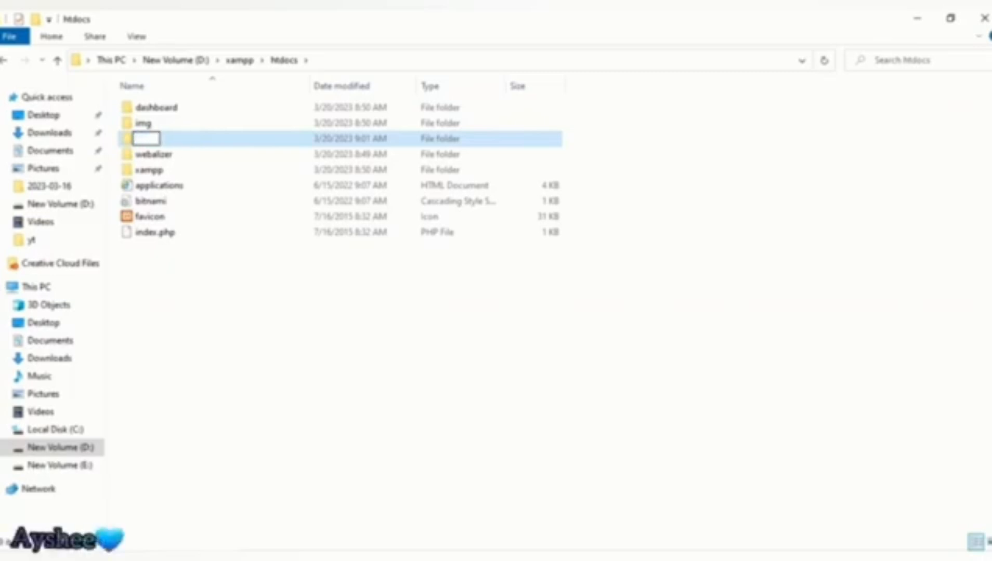
text(Designs)
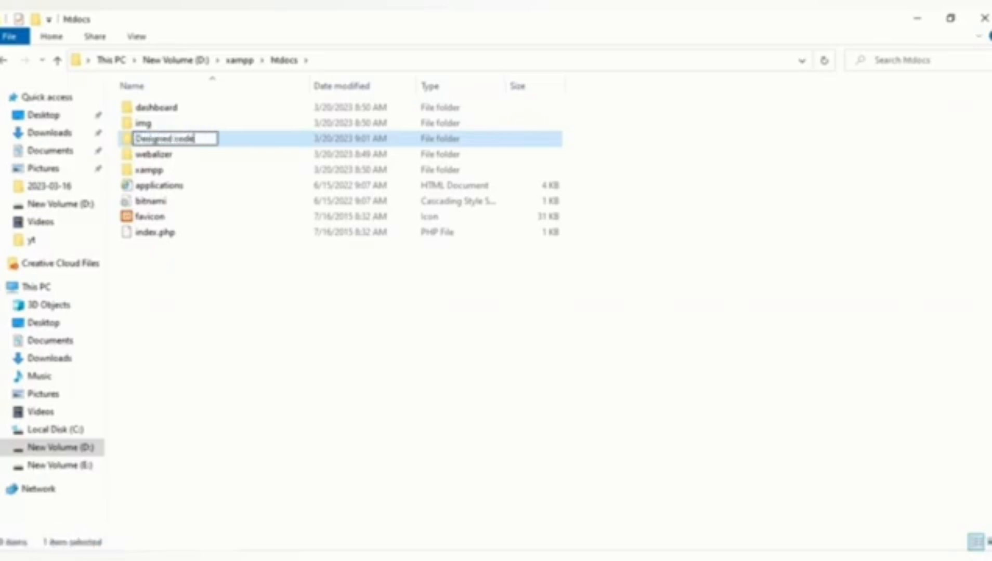
text(d code)
key(Return)
key(Return)
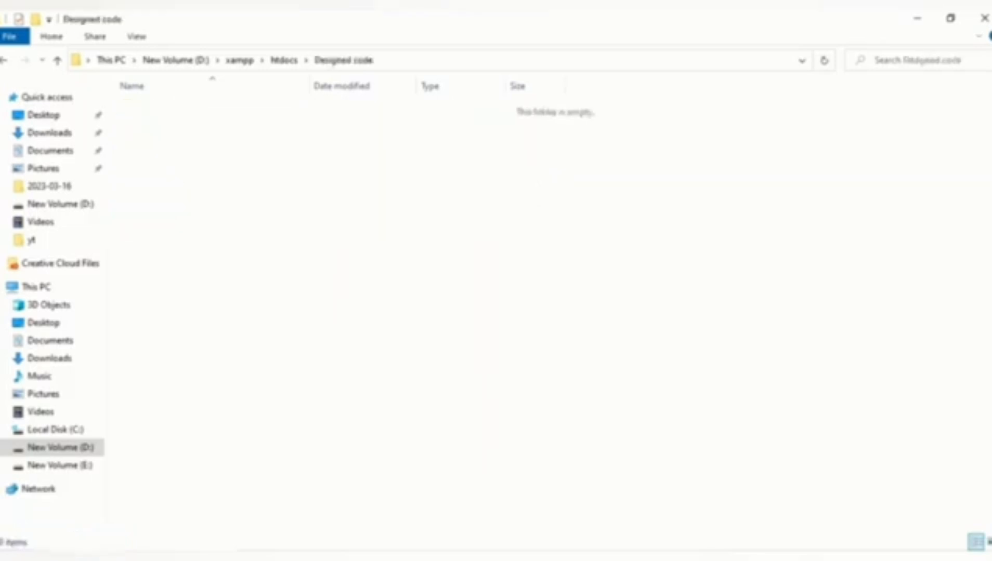
click(917, 18)
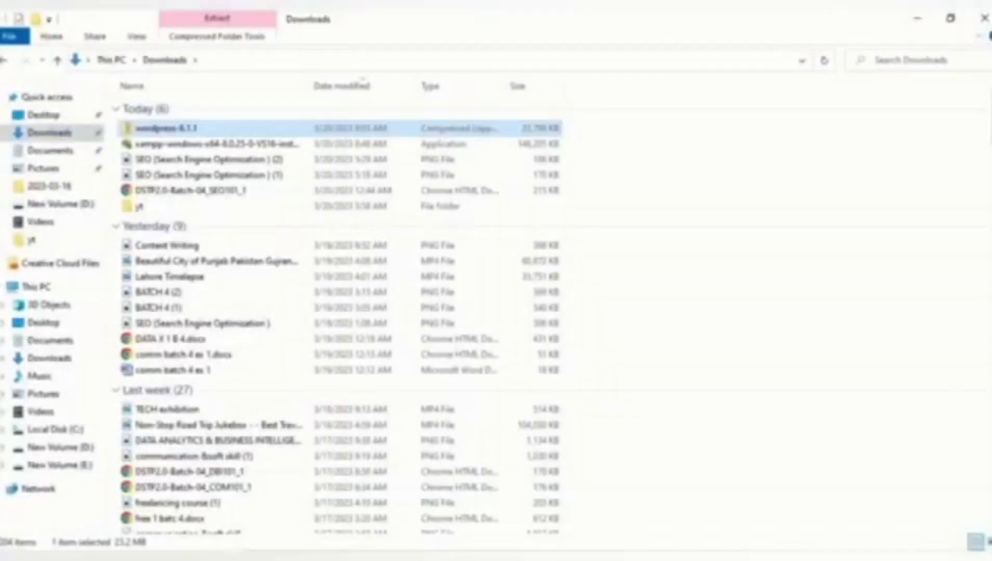
Step: Move the wordpress-6.1.1 zip from Downloads into D:\xampp\htdocs\Designed code
right_click(137, 133)
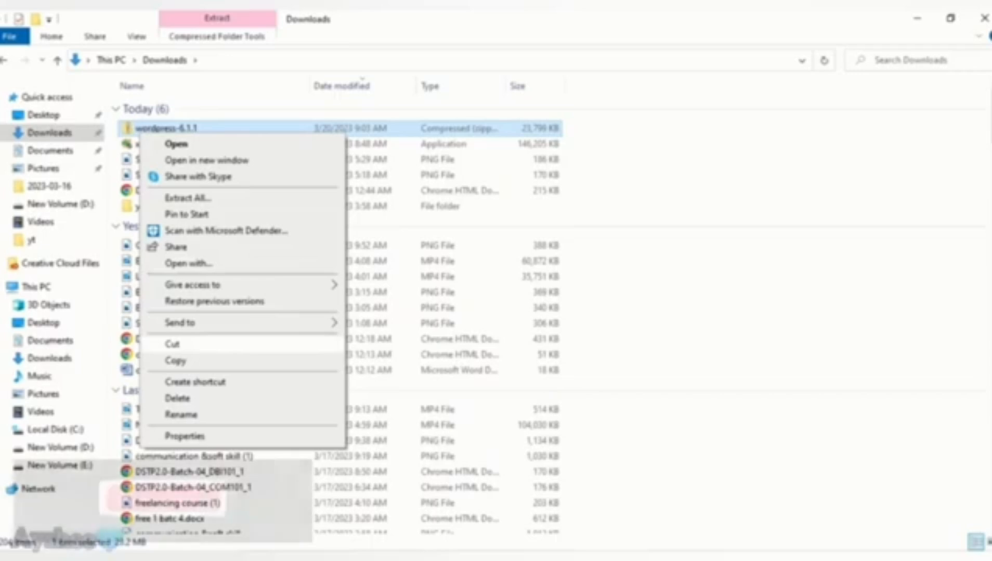
click(172, 342)
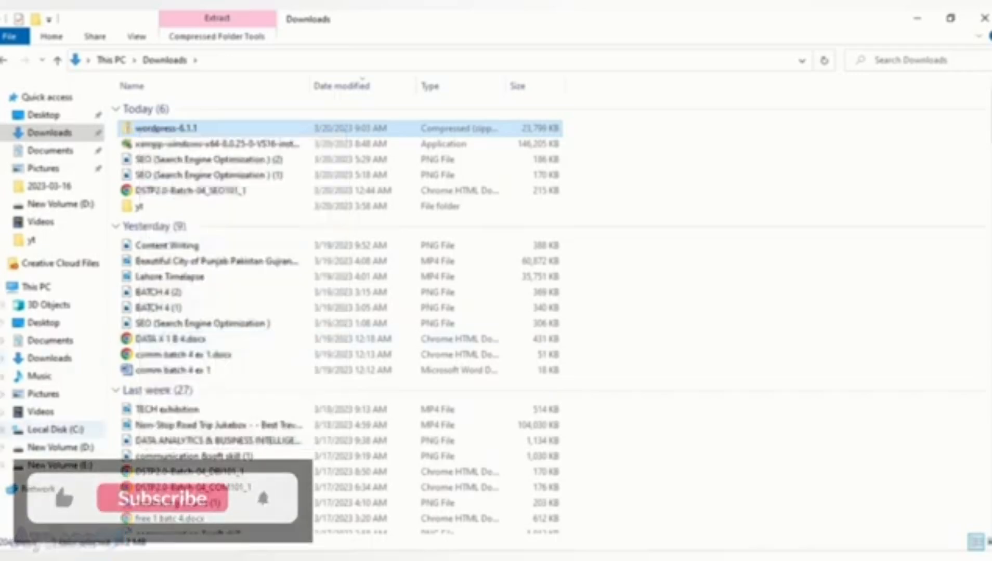
click(61, 447)
double_click(149, 170)
double_click(149, 186)
click(164, 124)
key(Return)
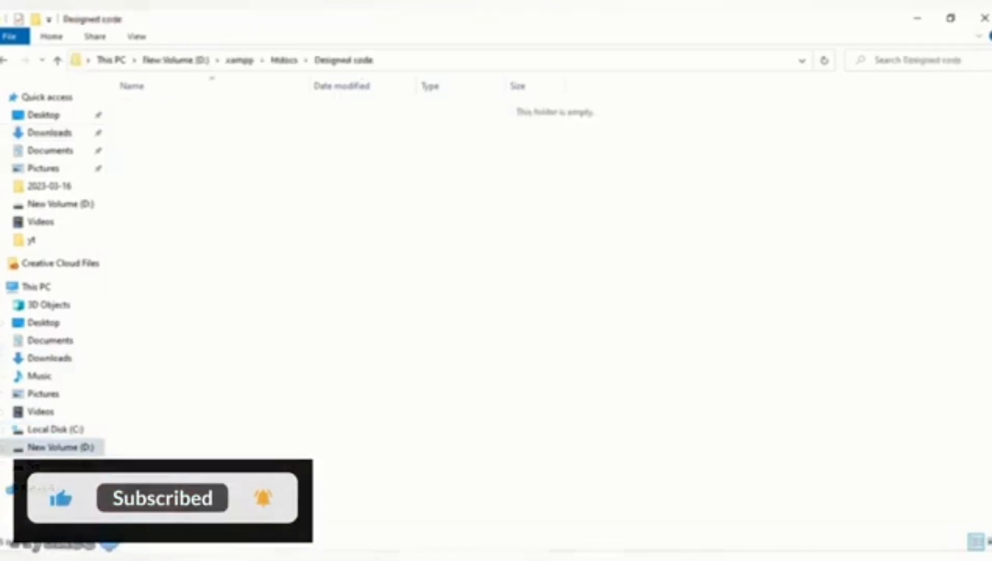
key(ctrl+v)
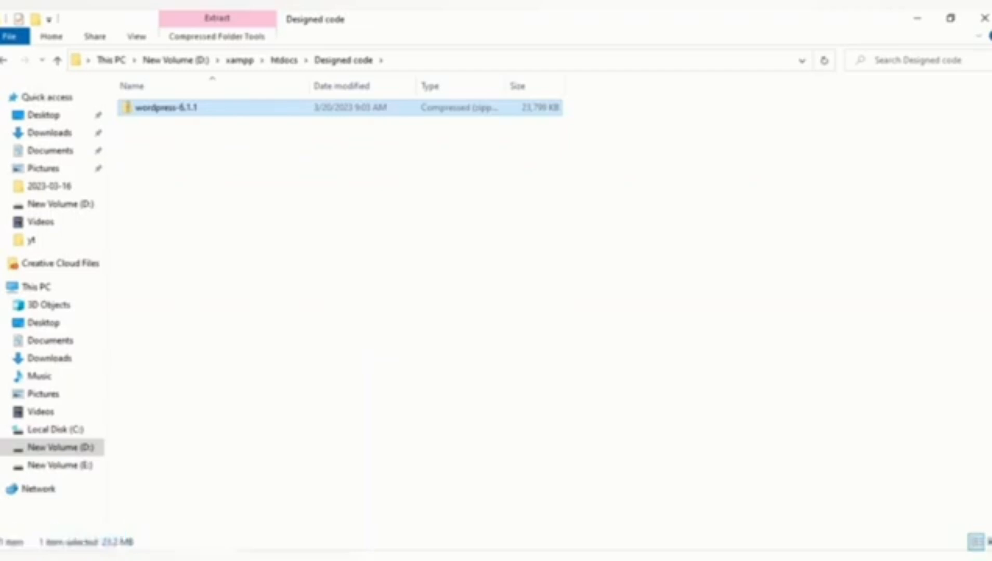
Step: Extract the wordpress-6.1.1 zip into the Designed code folder
right_click(202, 107)
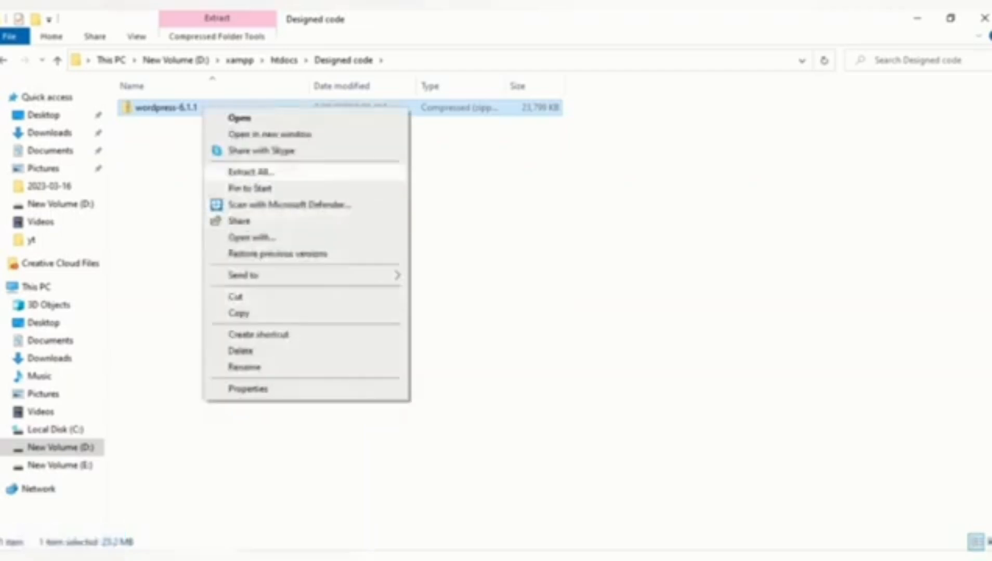
click(251, 172)
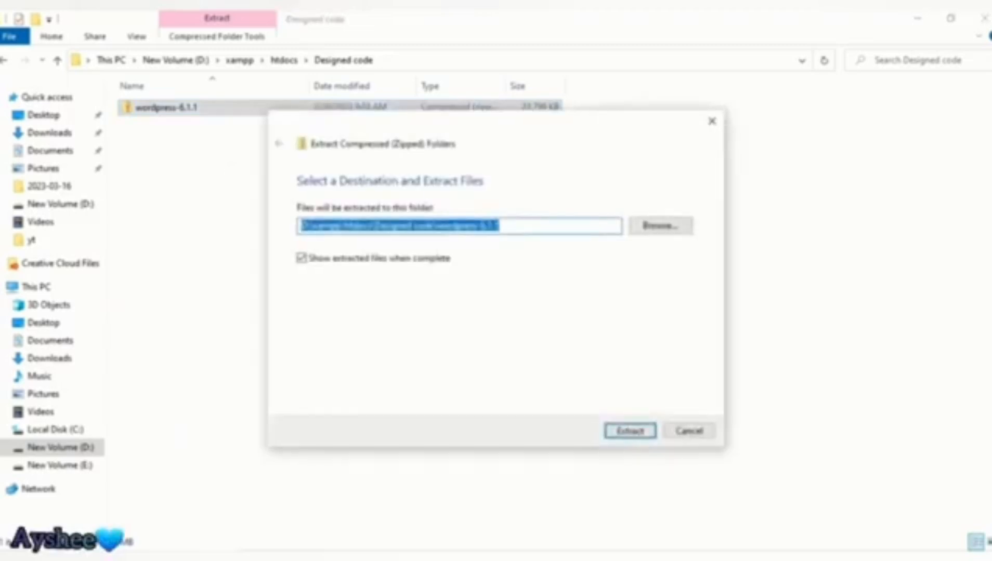
click(630, 431)
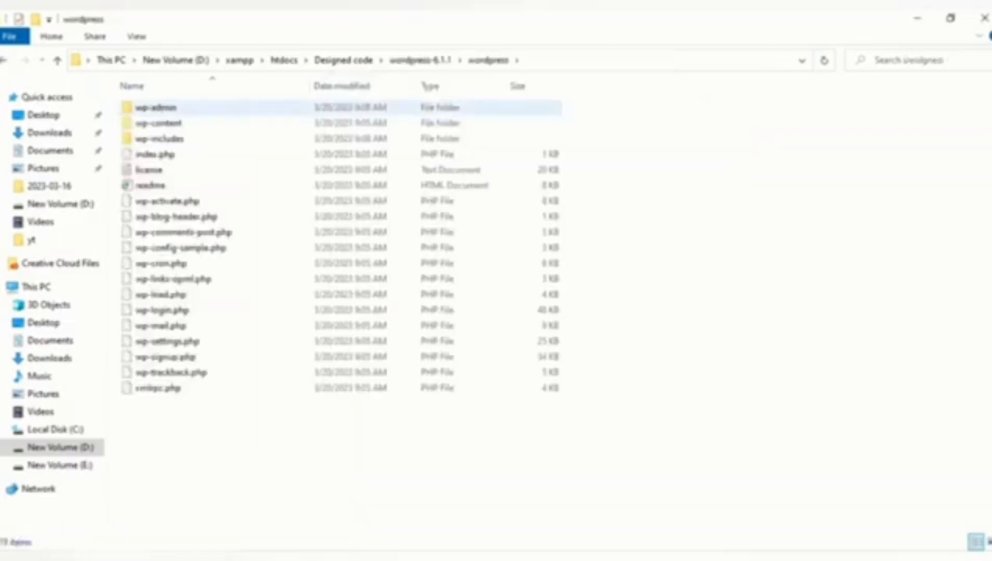
Step: Go to localhost/phpmyadmin in Chrome's address bar
key(ctrl+a)
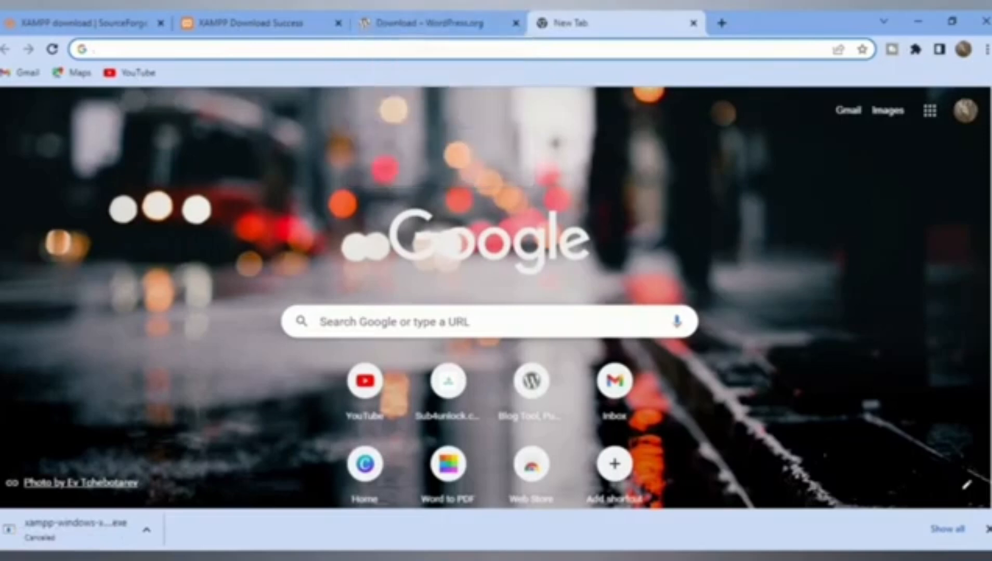
text(loca)
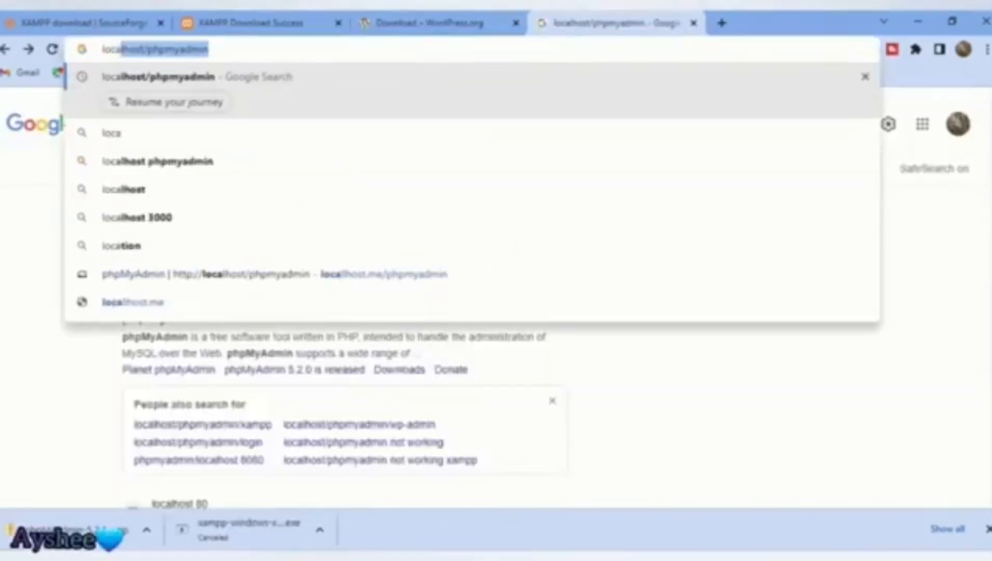
text(lhost/)
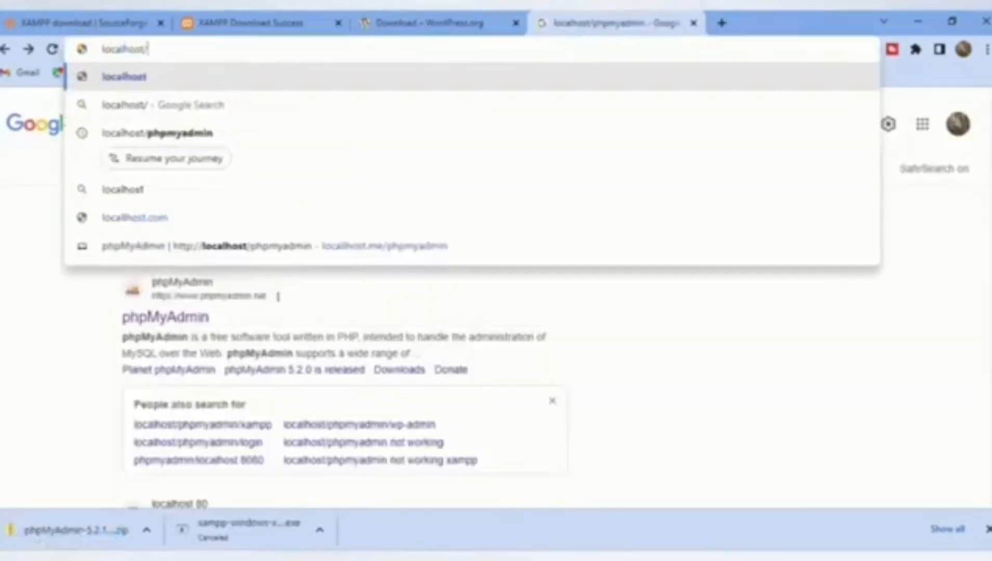
text(php)
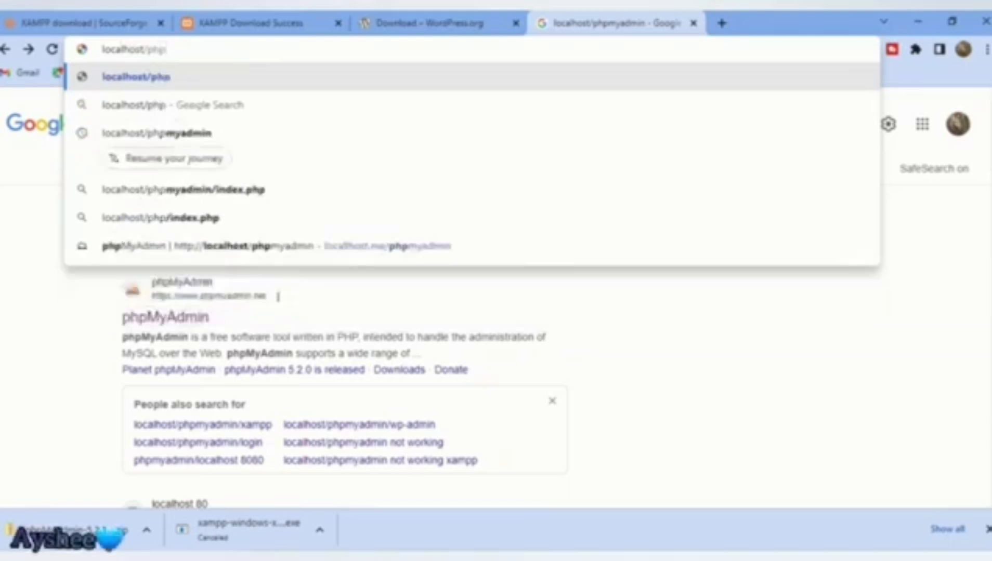
text(my)
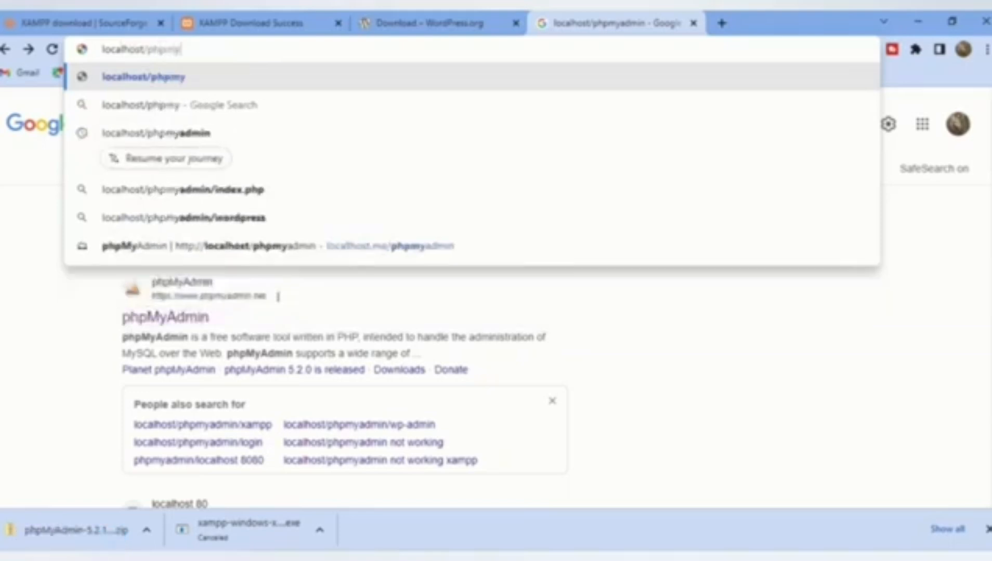
text(admin)
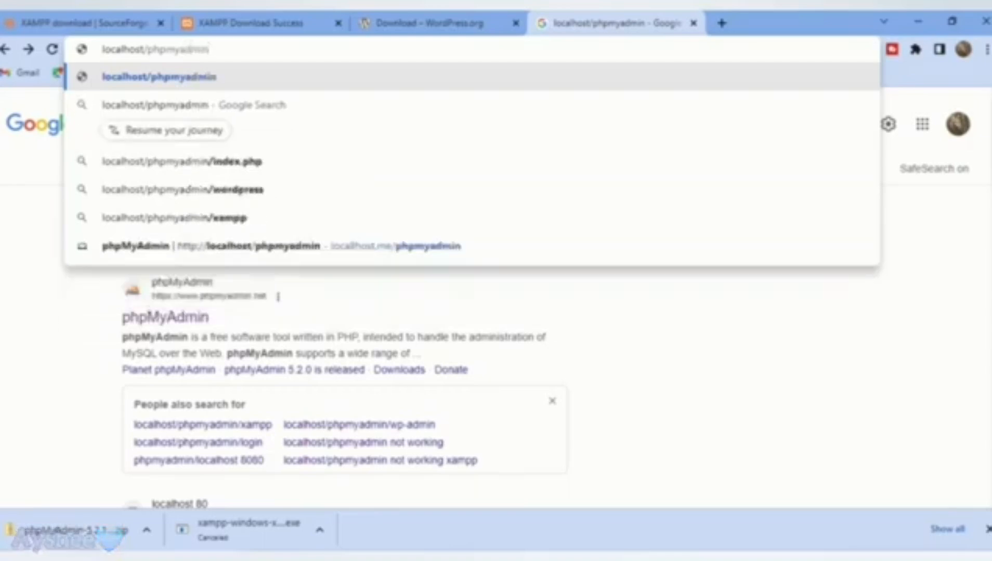
key(Return)
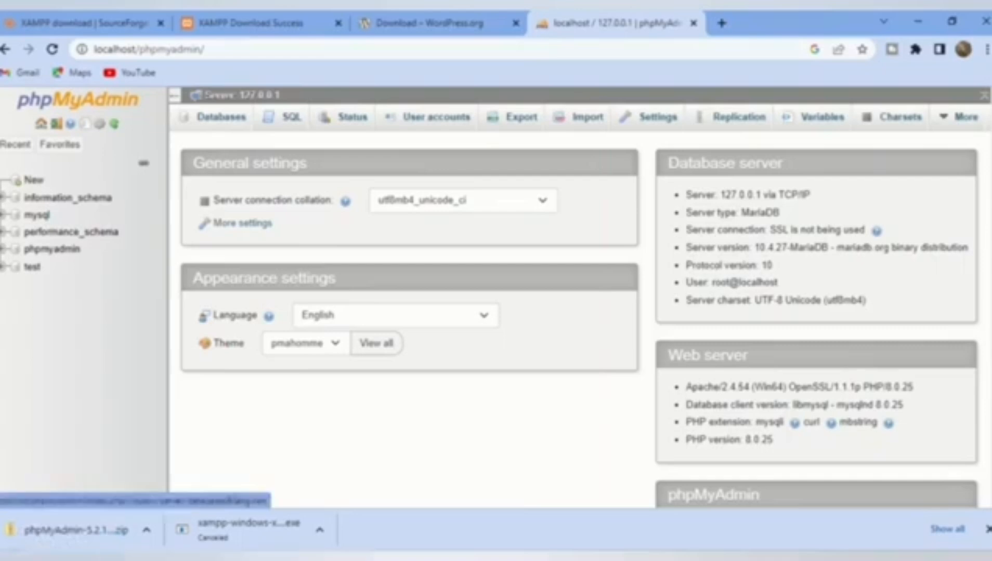
Step: Switch phpMyAdmin to its Databases tab
click(221, 117)
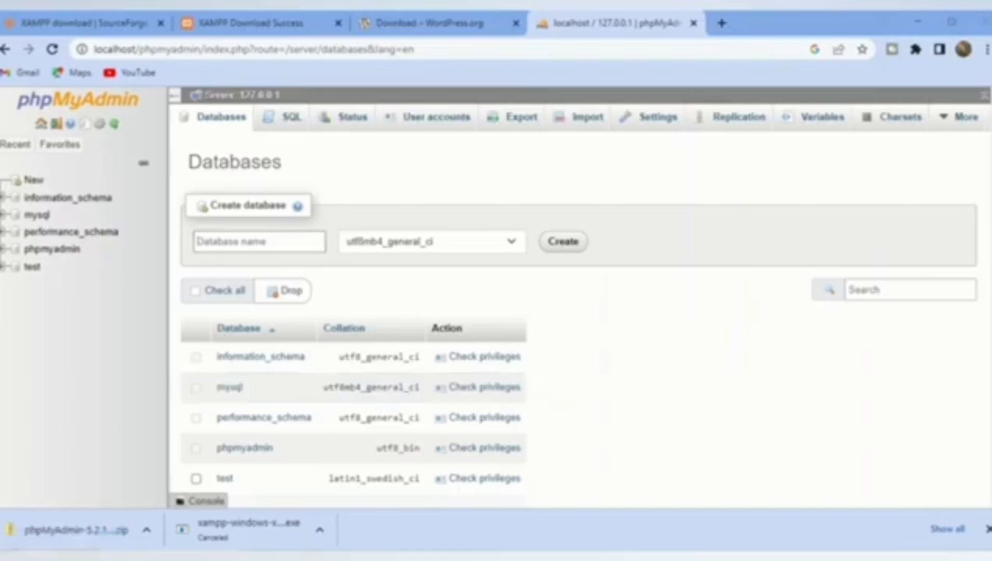
Step: Navigate to D:\xampp\htdocs and put the Designed code folder's name into edit mode to copy it
mouse_move(367, 556)
click(446, 507)
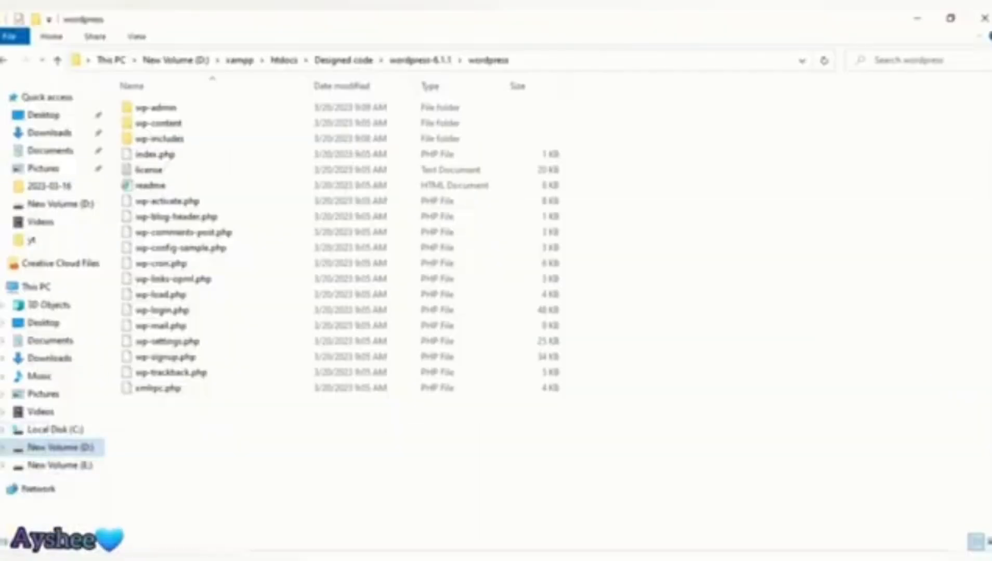
click(61, 448)
double_click(150, 170)
double_click(150, 186)
click(164, 123)
double_click(157, 124)
click(157, 124)
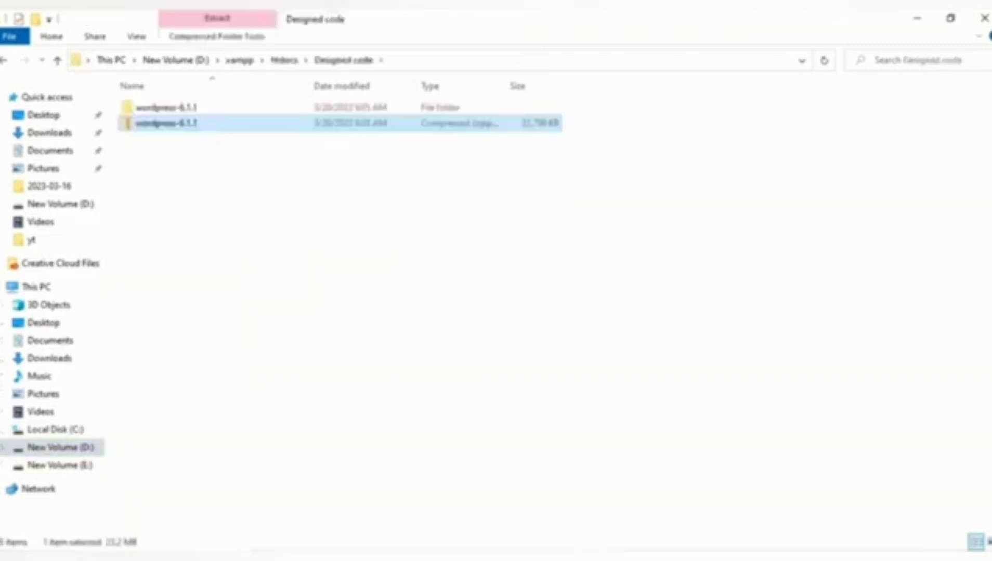
click(4, 60)
double_click(157, 125)
click(4, 60)
right_click(142, 124)
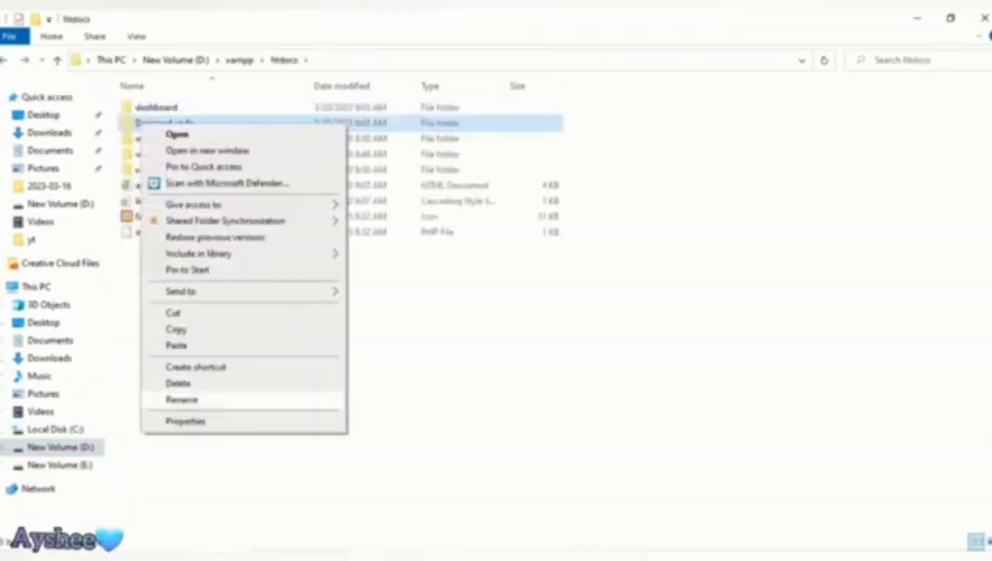
click(182, 400)
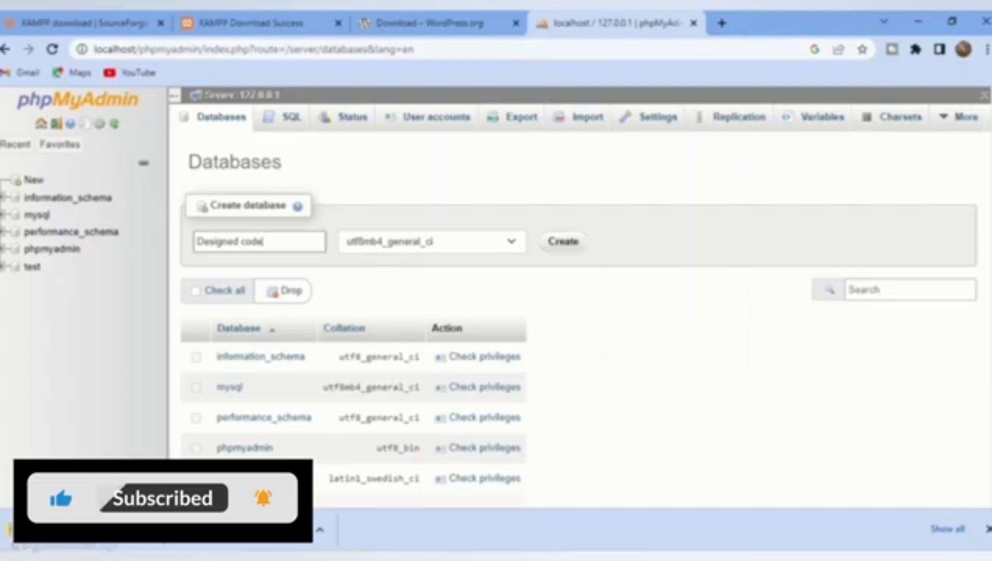
Step: Create the 'designed code' database and a four-column table named code
click(563, 241)
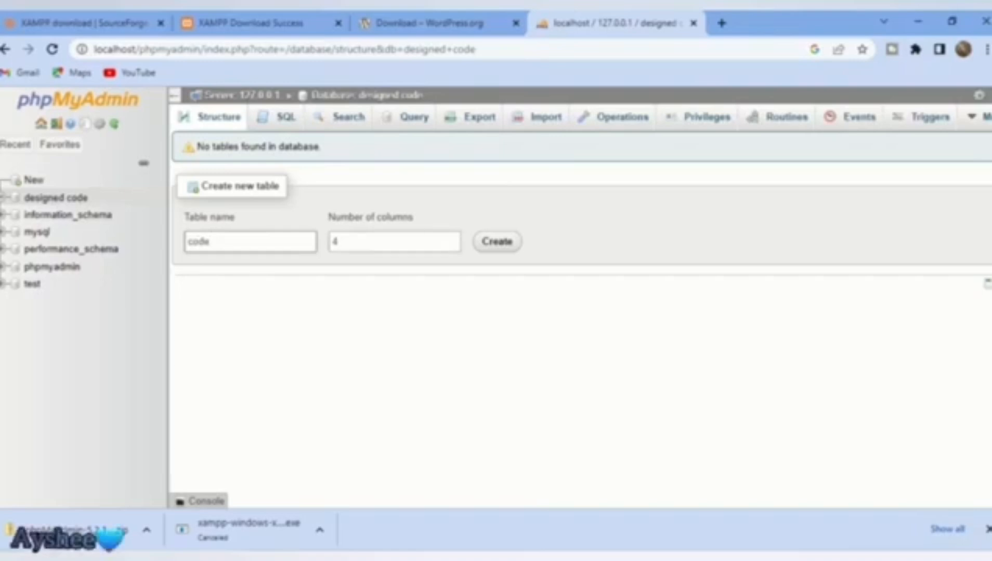
click(497, 241)
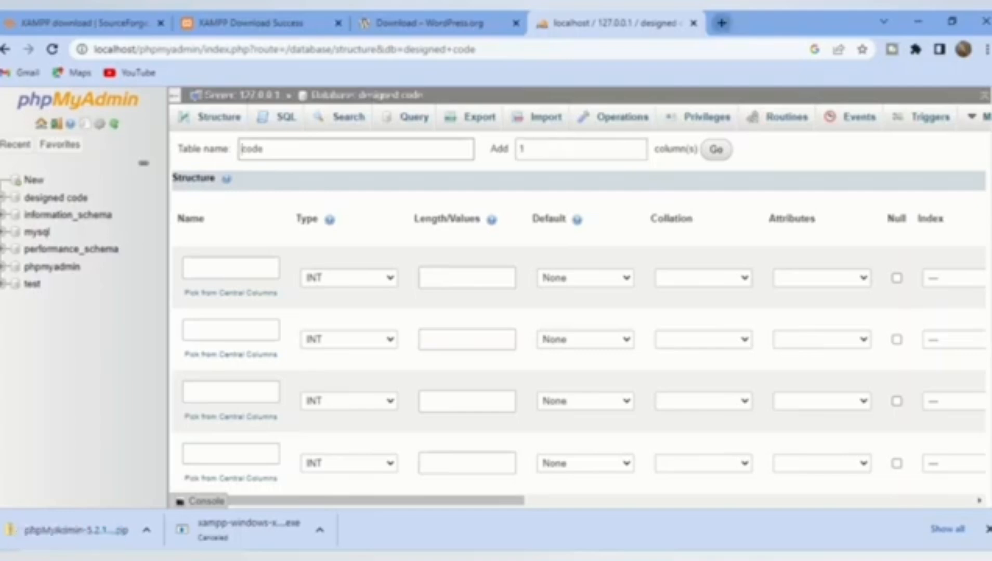
key(ctrl+t)
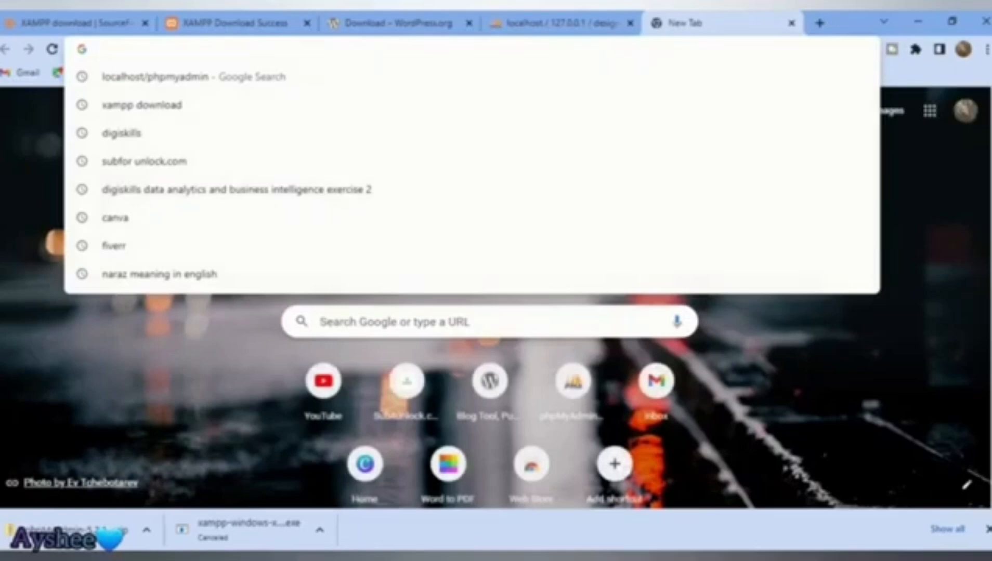
Step: Load localhost/Designed code in the new tab to list the folder's contents
text(loca)
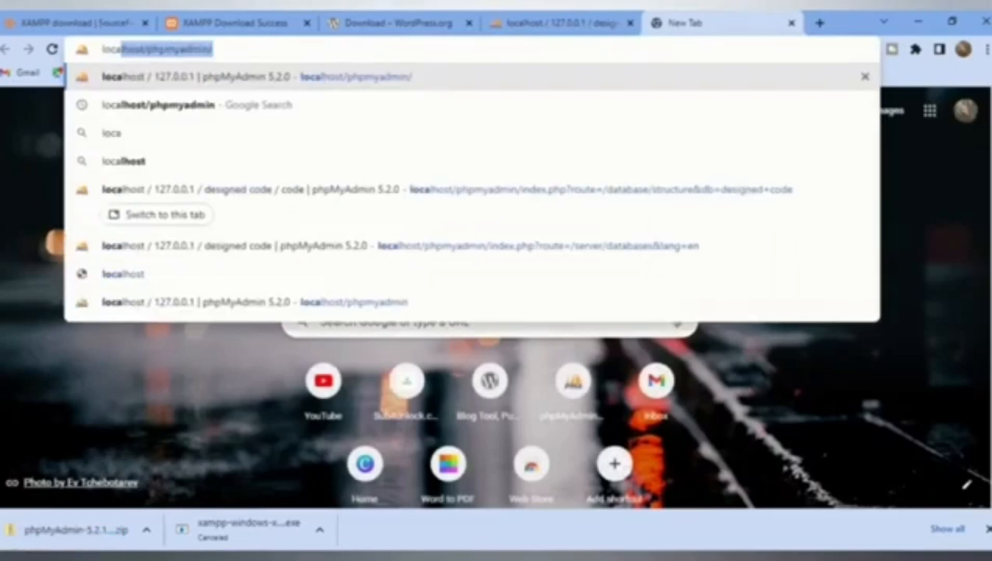
text(lhos)
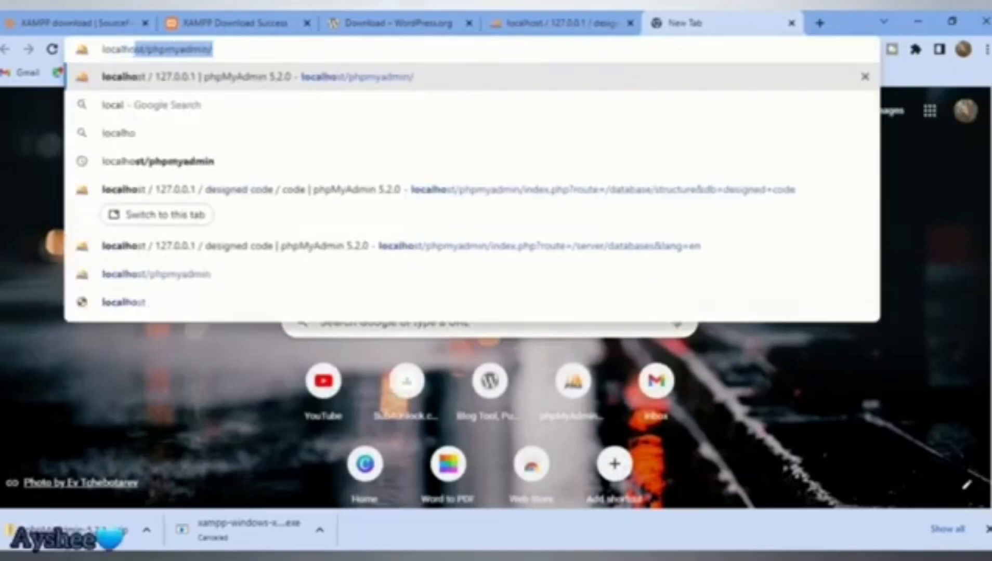
text(t)
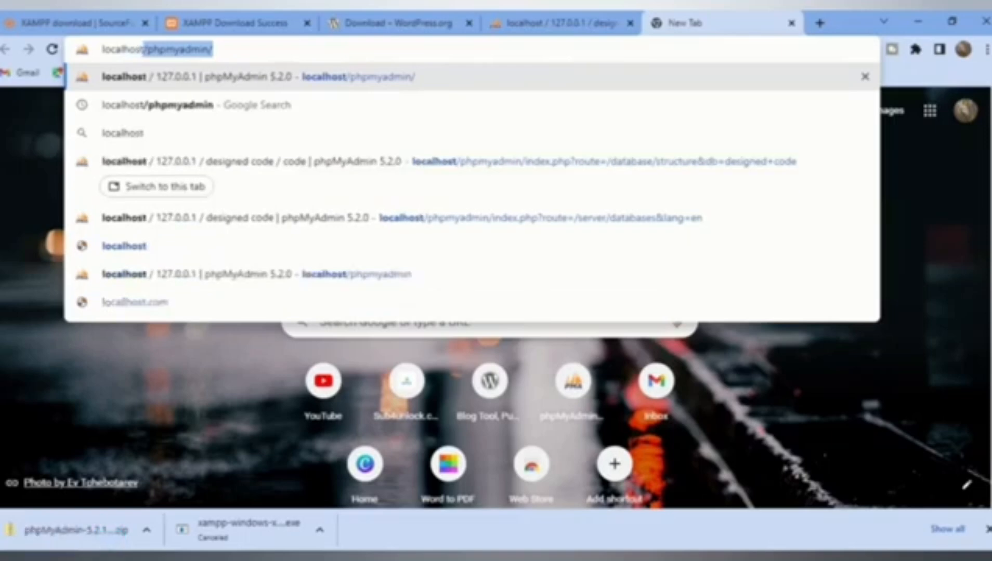
text(/code)
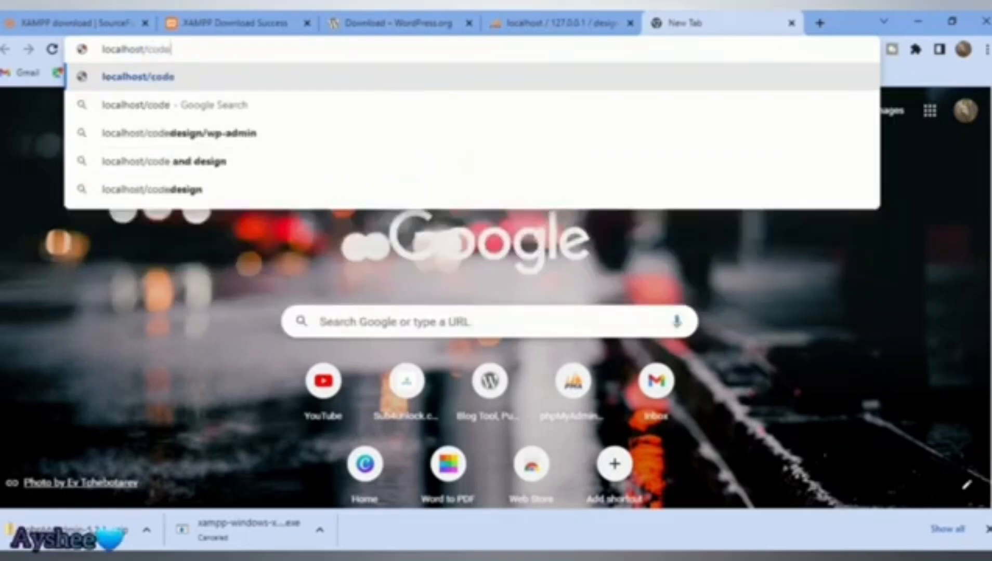
key(BackSpace)
key(BackSpace)
key(BackSpace)
key(BackSpace)
text(des)
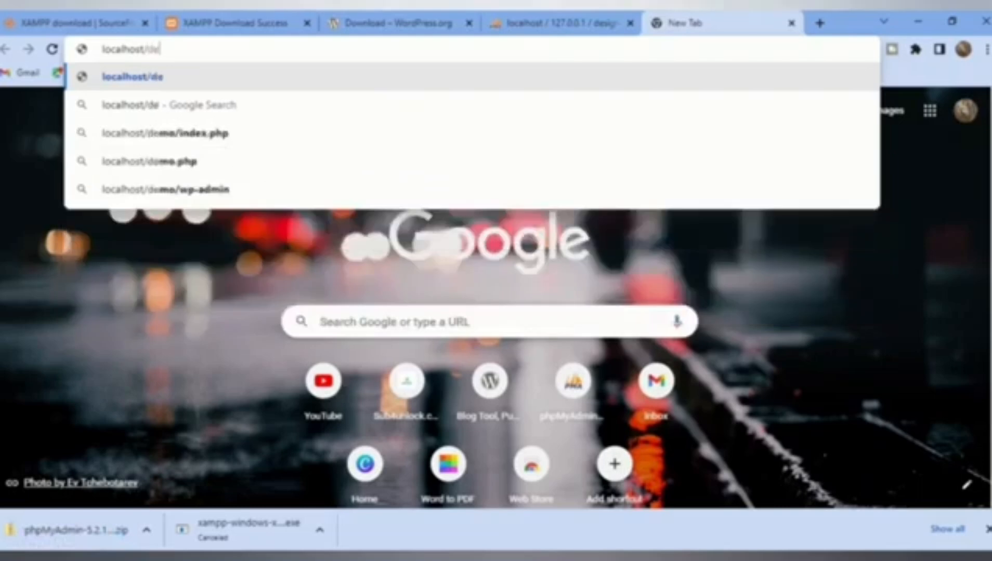
key(BackSpace)
key(BackSpace)
key(BackSpace)
text(Designed code)
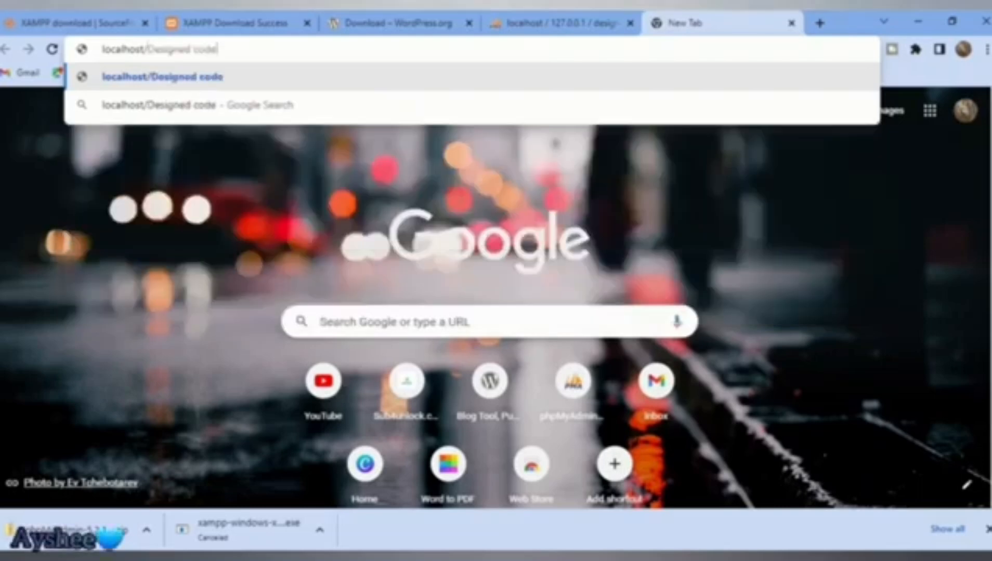
key(Return)
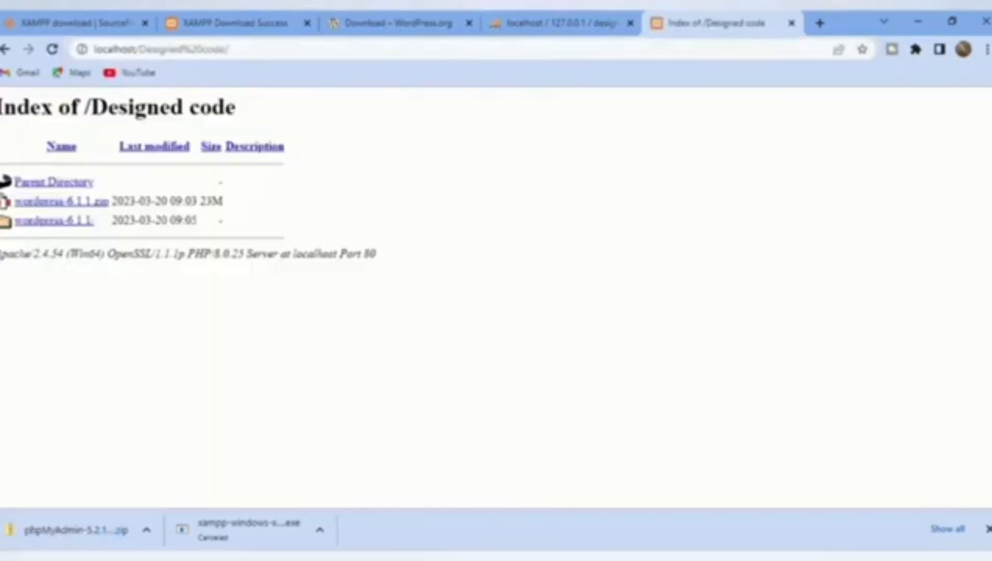
Step: Open wordpress-6.1.1 then the wordpress folder to launch the installer
click(61, 202)
click(54, 221)
click(39, 202)
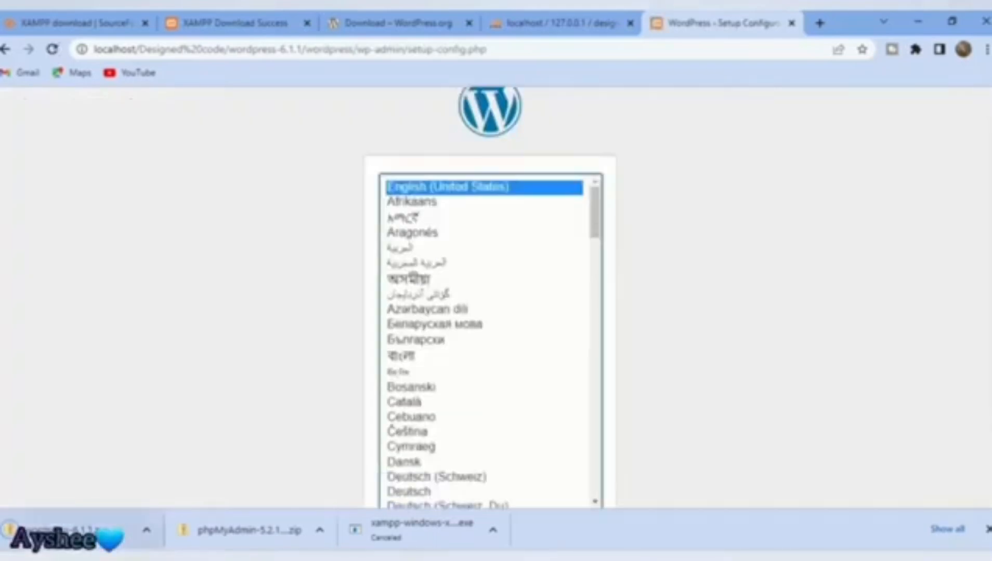
Step: Snip the language selection page, then continue in English (United States)
click(83, 558)
click(125, 281)
click(416, 189)
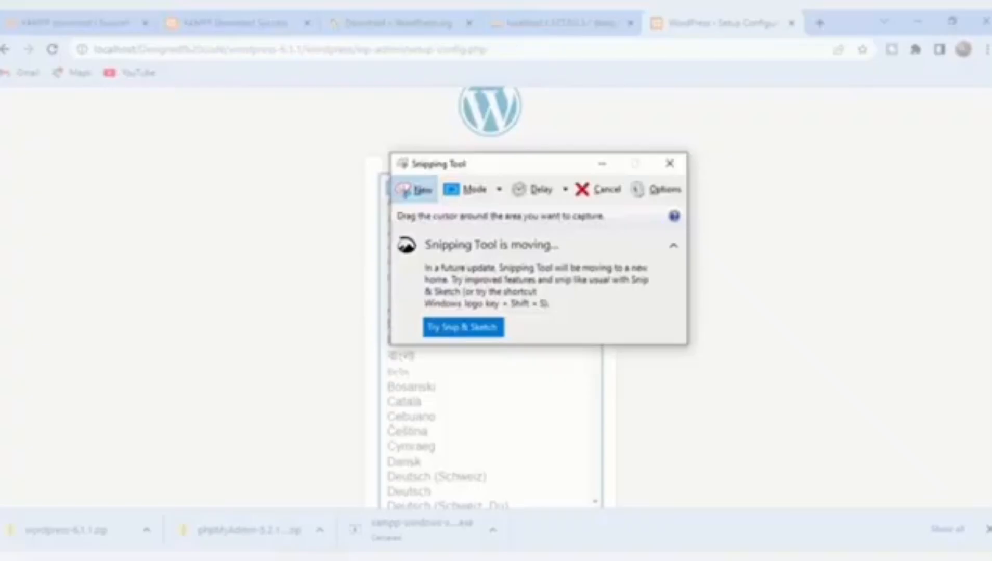
drag(44, 84, 983, 499)
click(188, 62)
key(Return)
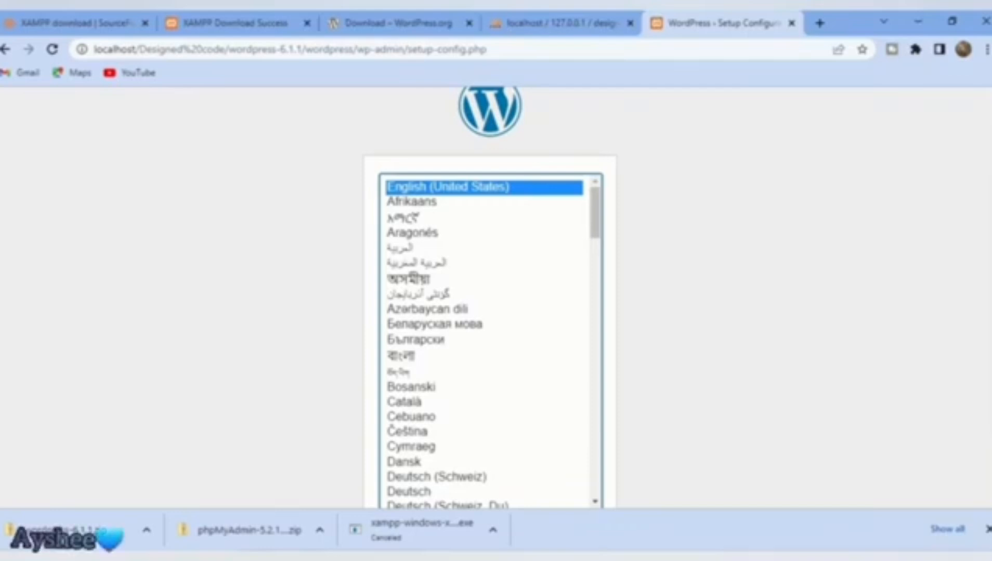
scroll(490, 291, down, 2)
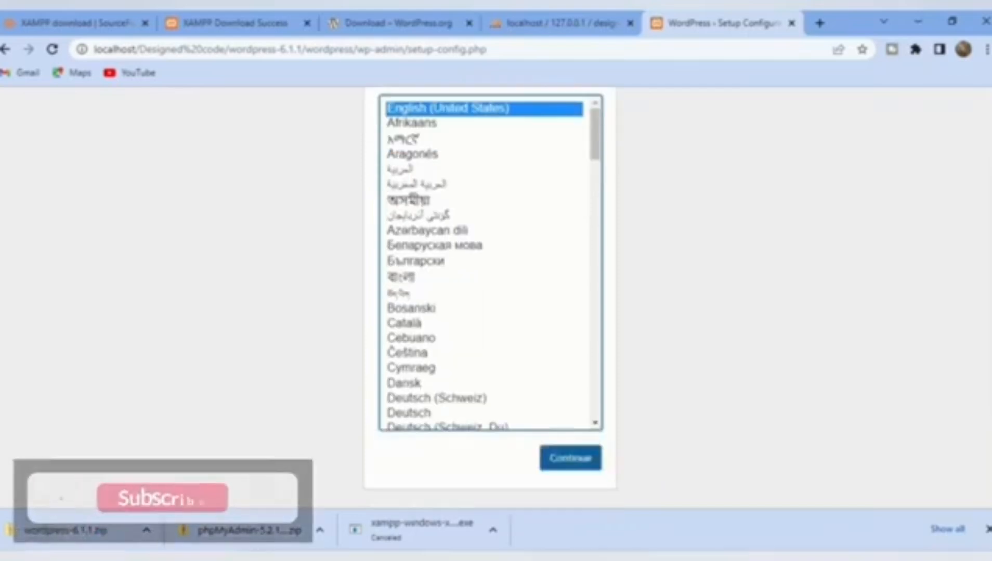
click(571, 458)
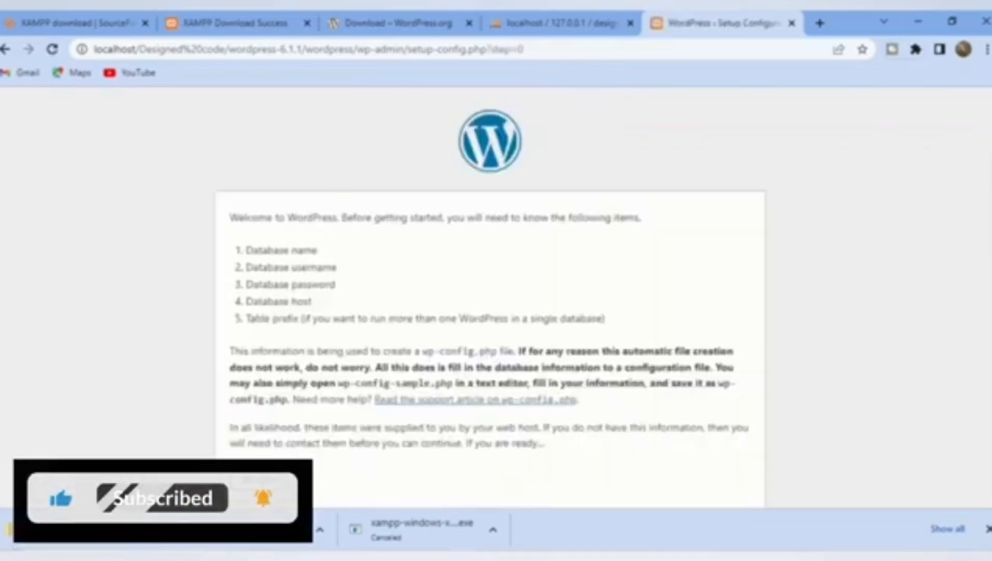
Step: Enter database name 'Designed coee', username root, empty password, and submit the form
click(253, 479)
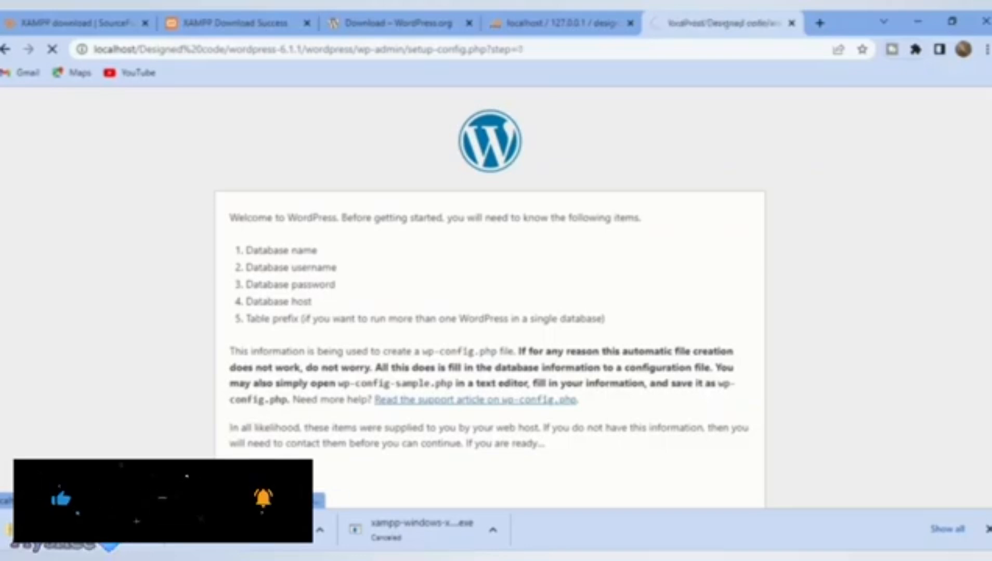
text(Des)
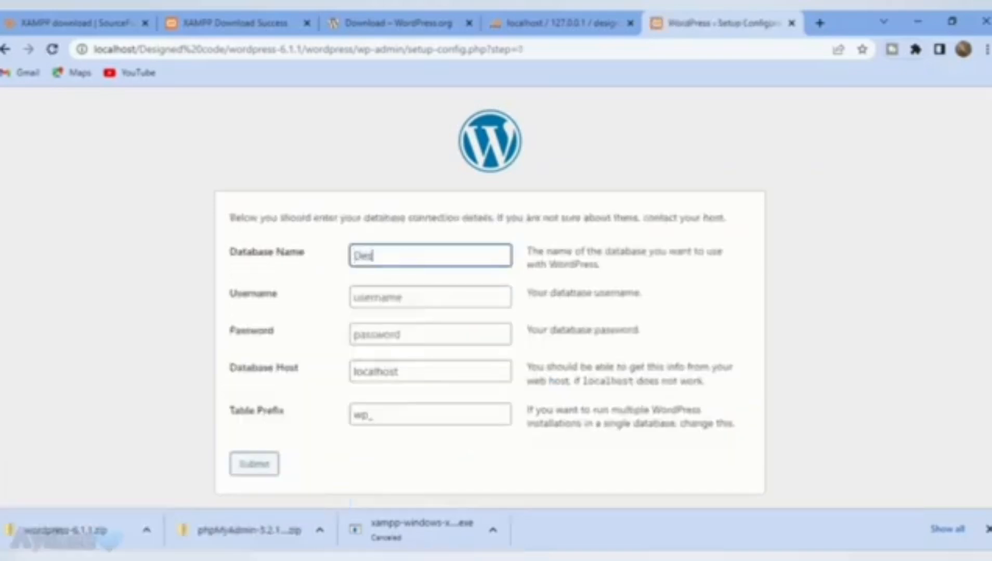
text(igned coee)
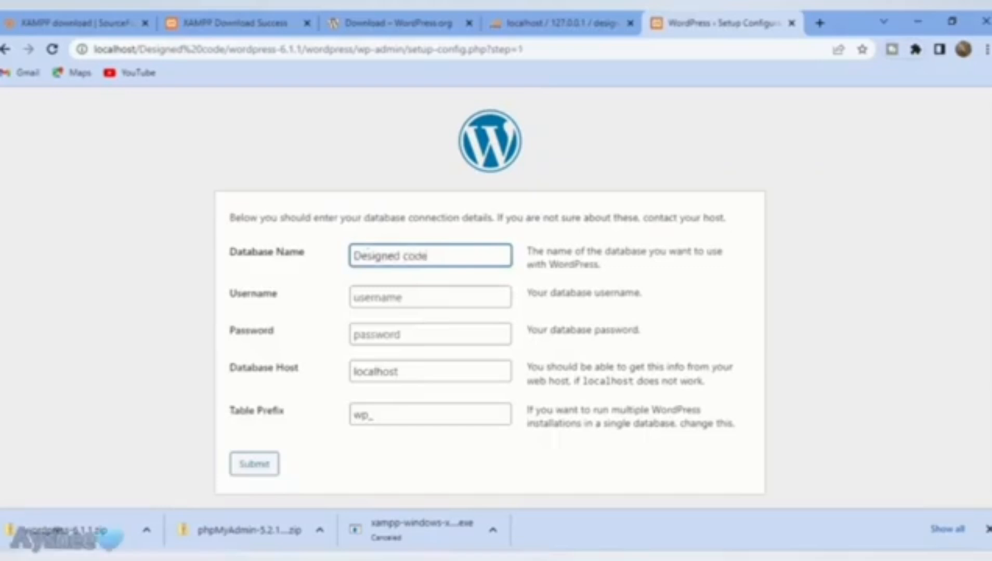
click(402, 298)
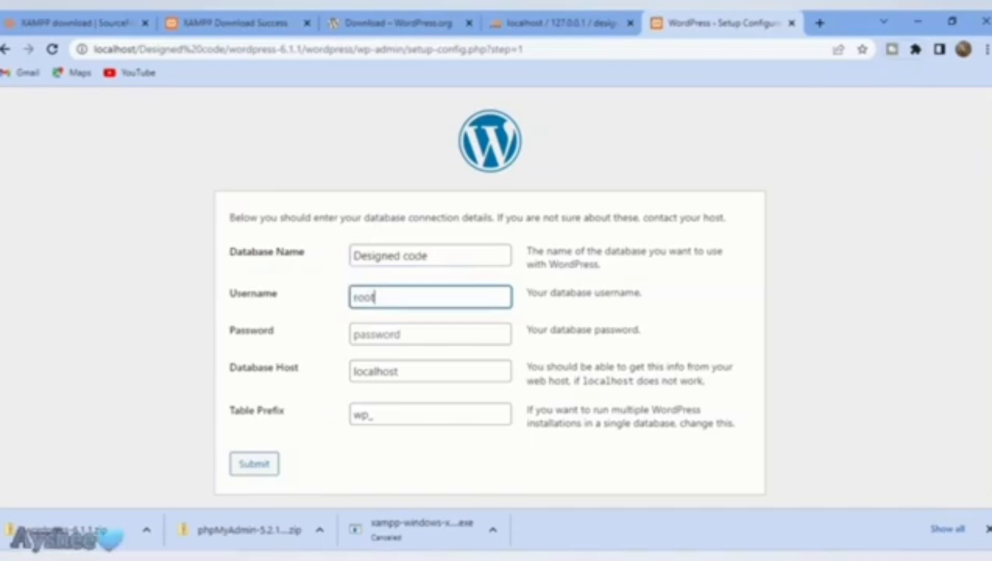
text(root)
key(Tab)
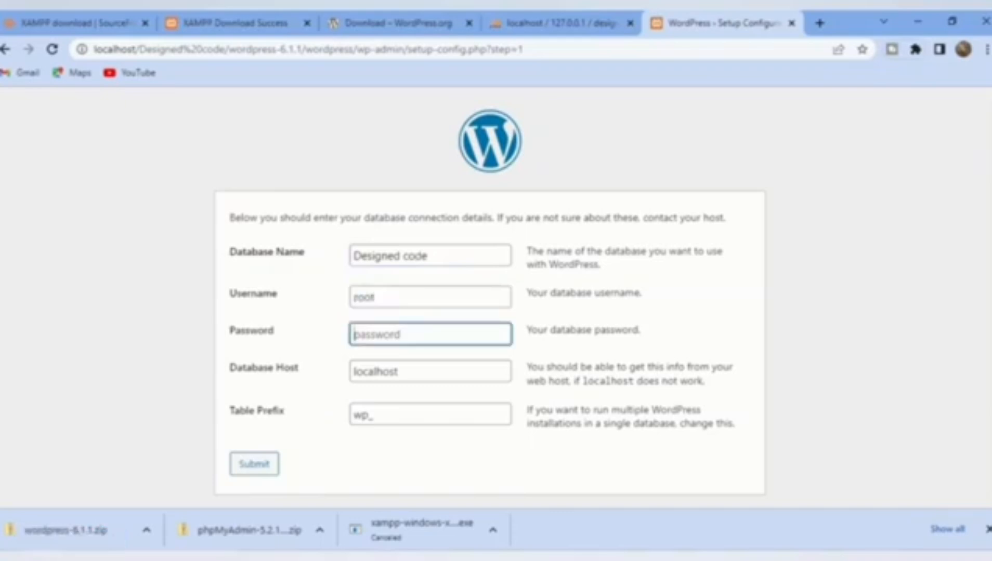
key(Tab)
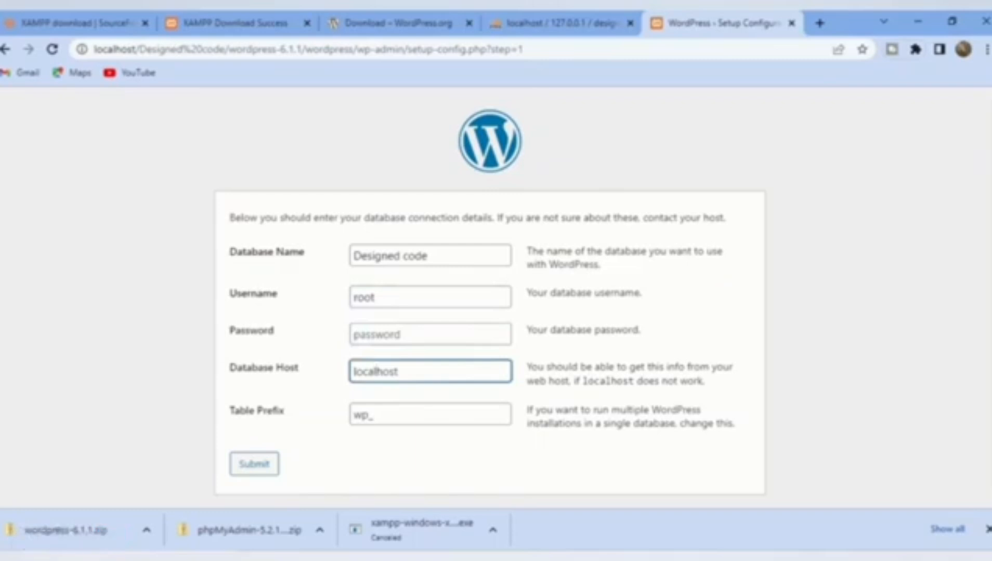
key(Tab)
key(Tab)
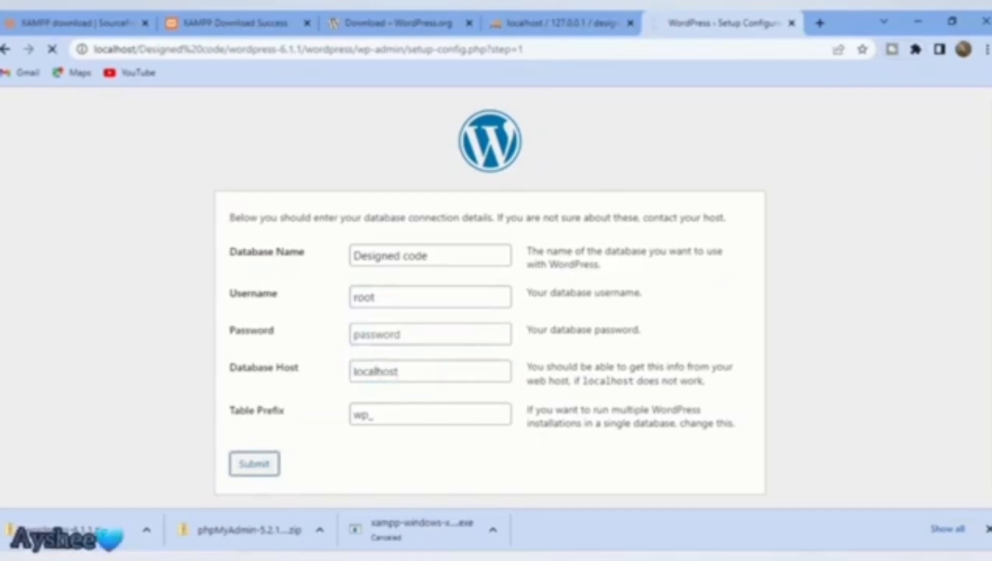
key(Tab)
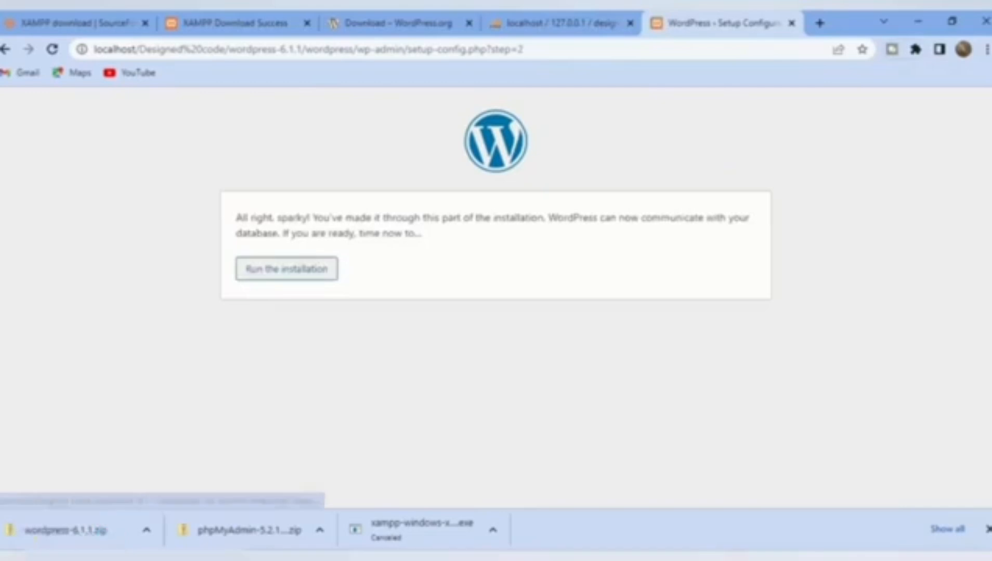
key(Return)
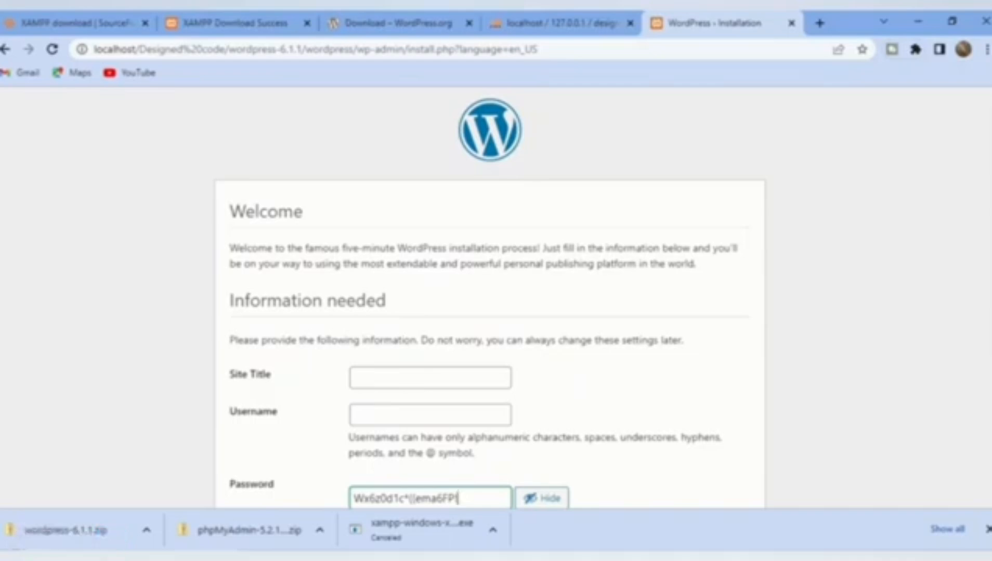
Step: Enter 'Designed code' as the Site Title and 'admin' as the username
click(430, 378)
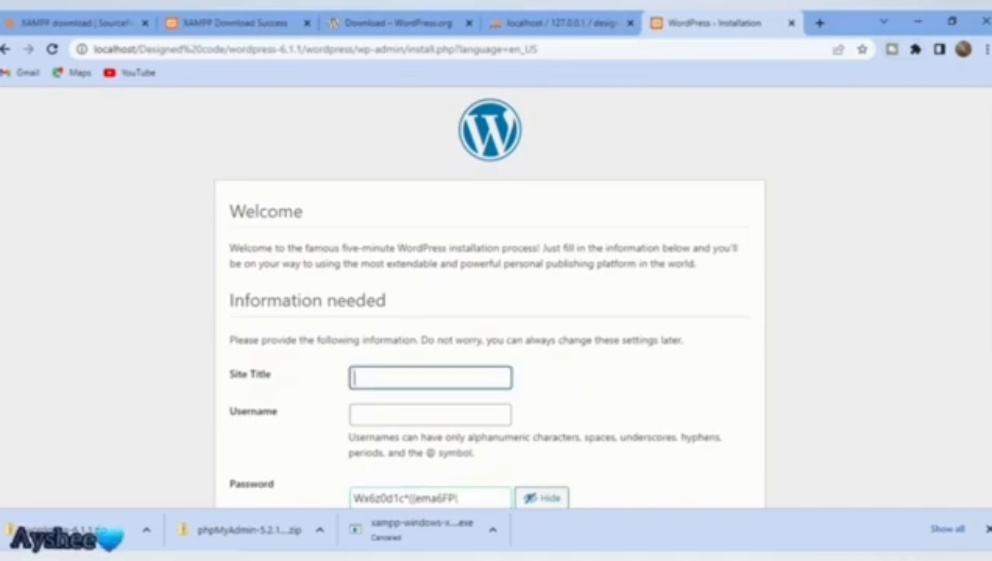
text(De)
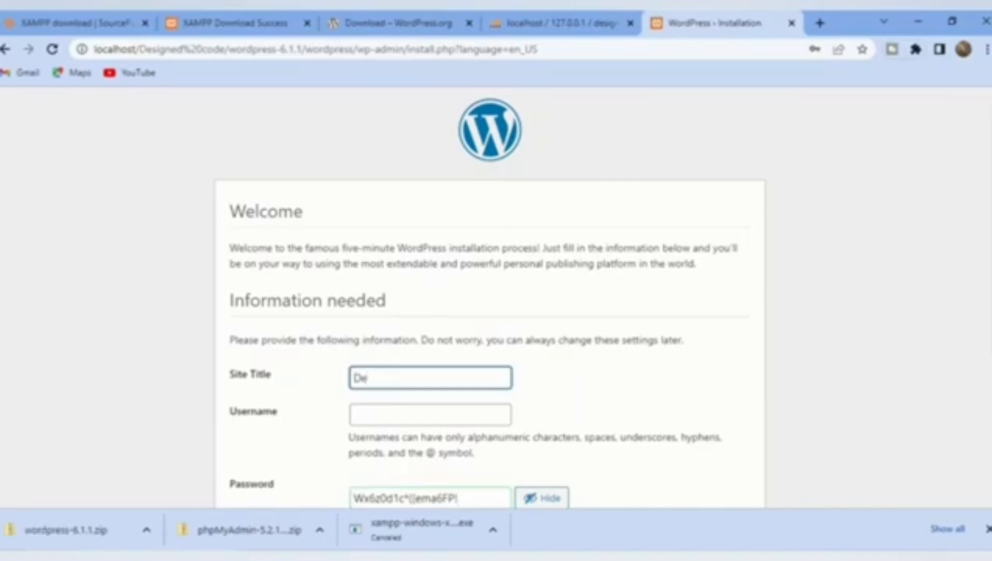
text(signed code)
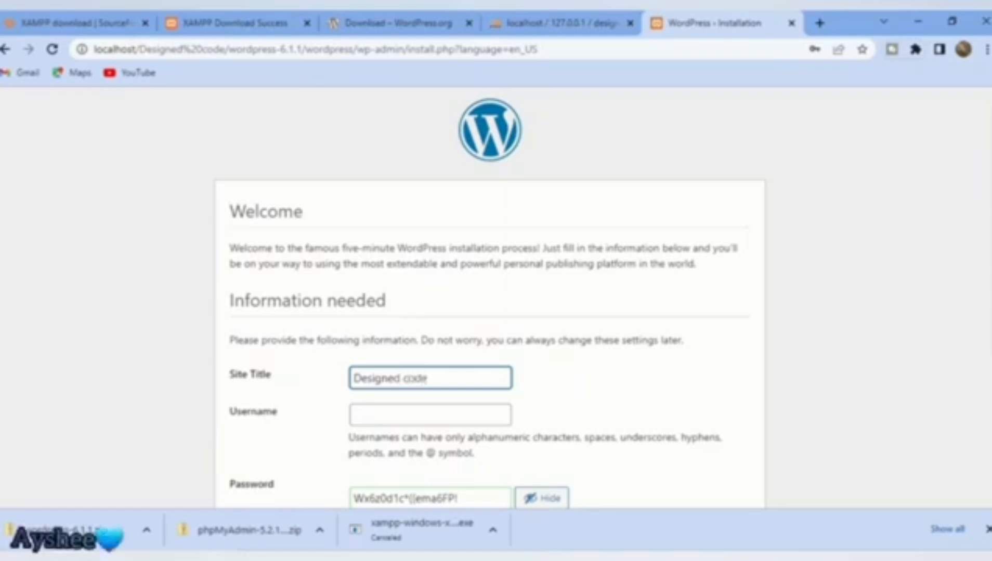
key(Tab)
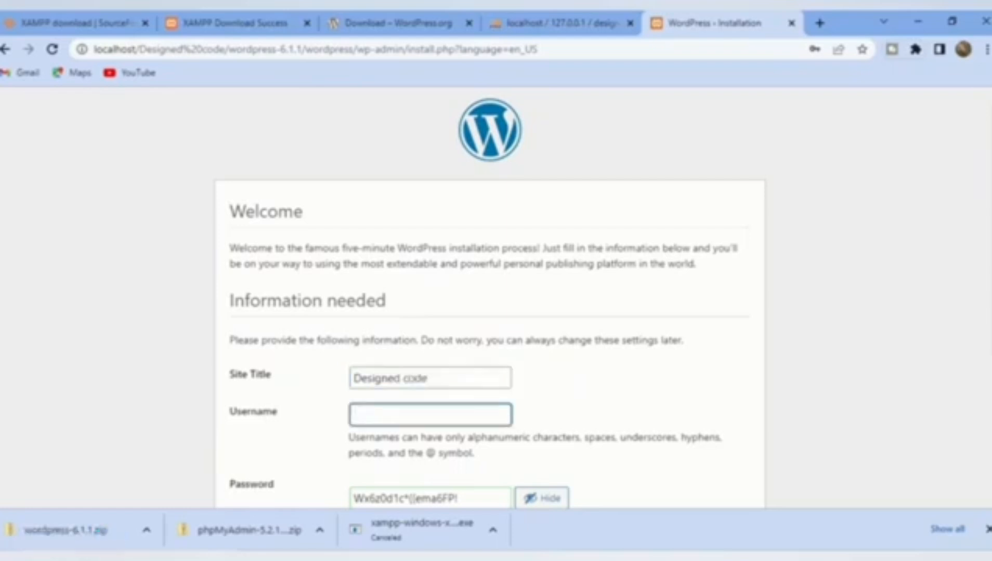
text(admin)
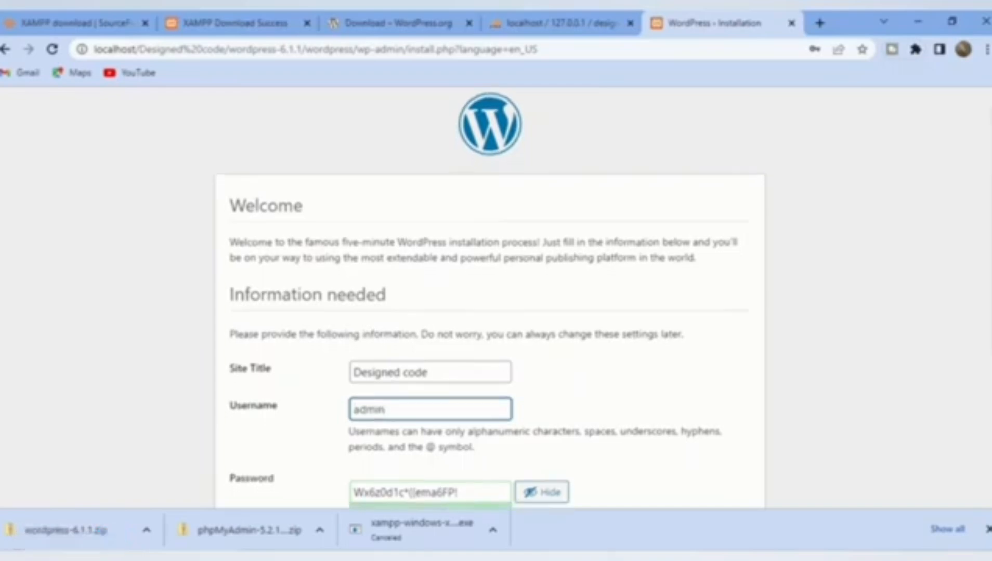
Step: Replace the suggested password with a short weak password and confirm using it
scroll(490, 300, down, 2)
click(412, 404)
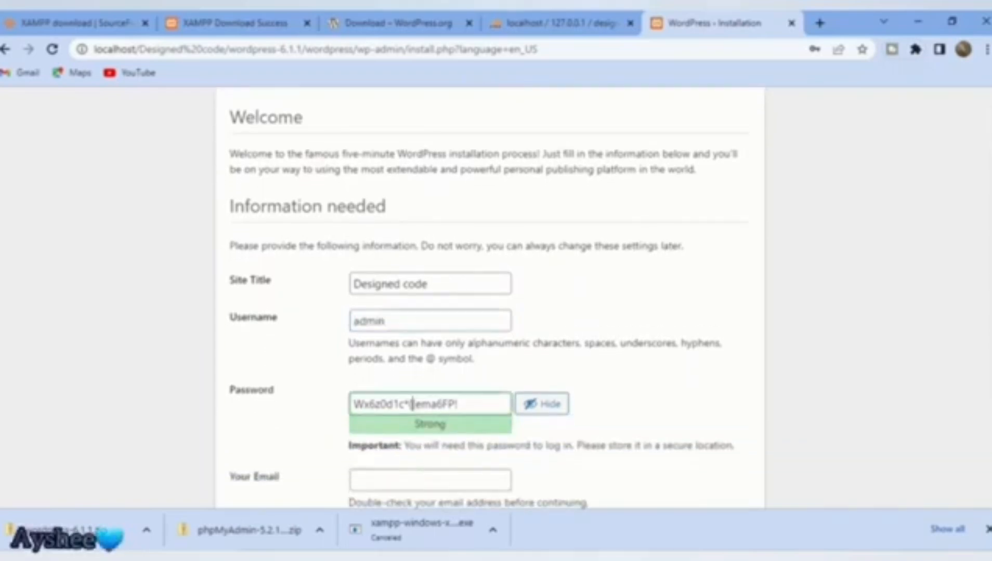
click(532, 405)
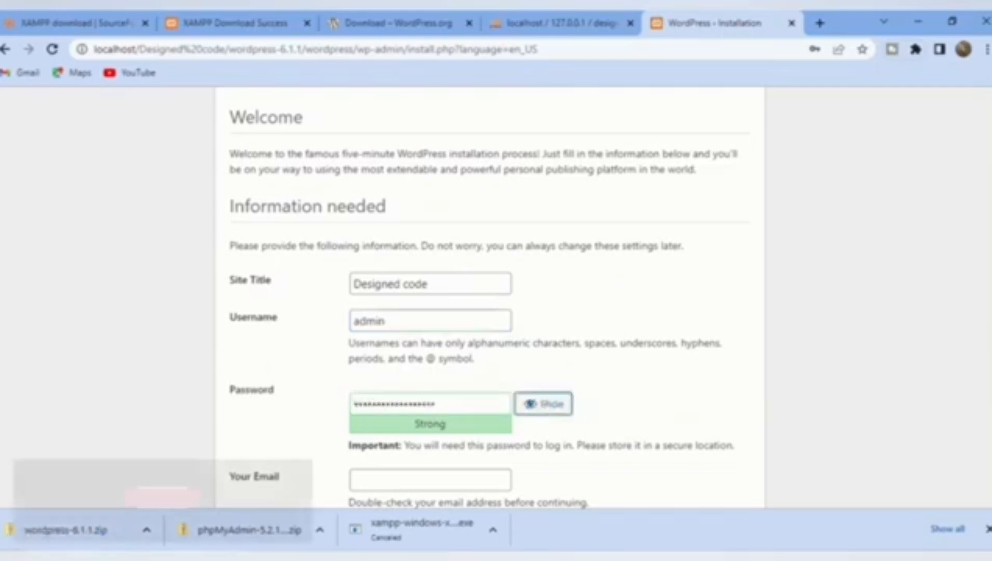
click(451, 403)
key(BackSpace)
key(BackSpace)
key(BackSpace)
key(BackSpace)
key(BackSpace)
key(BackSpace)
key(BackSpace)
key(BackSpace)
key(BackSpace)
key(BackSpace)
key(BackSpace)
key(BackSpace)
key(BackSpace)
key(BackSpace)
key(BackSpace)
key(BackSpace)
key(BackSpace)
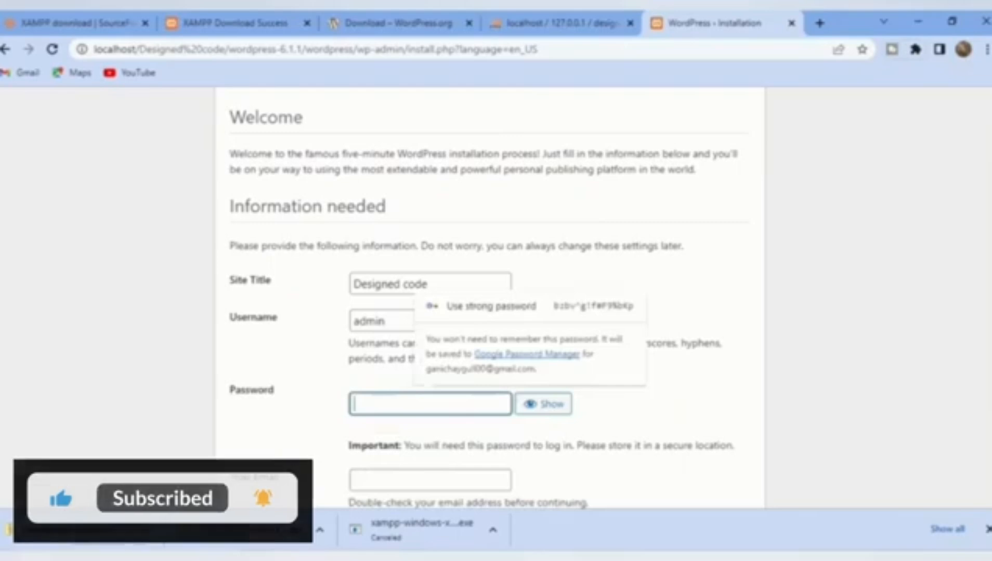
text(a)
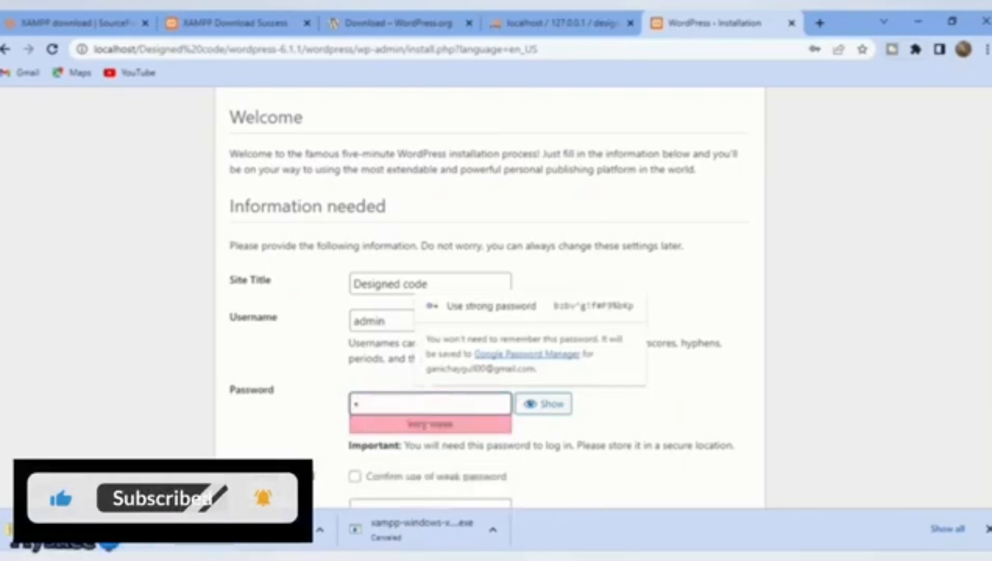
text(dmin)
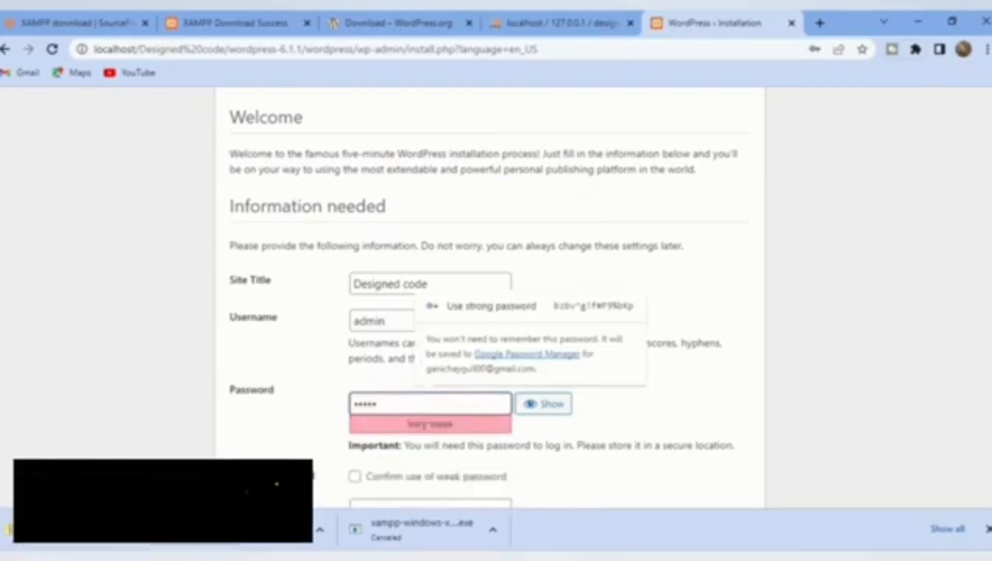
click(355, 477)
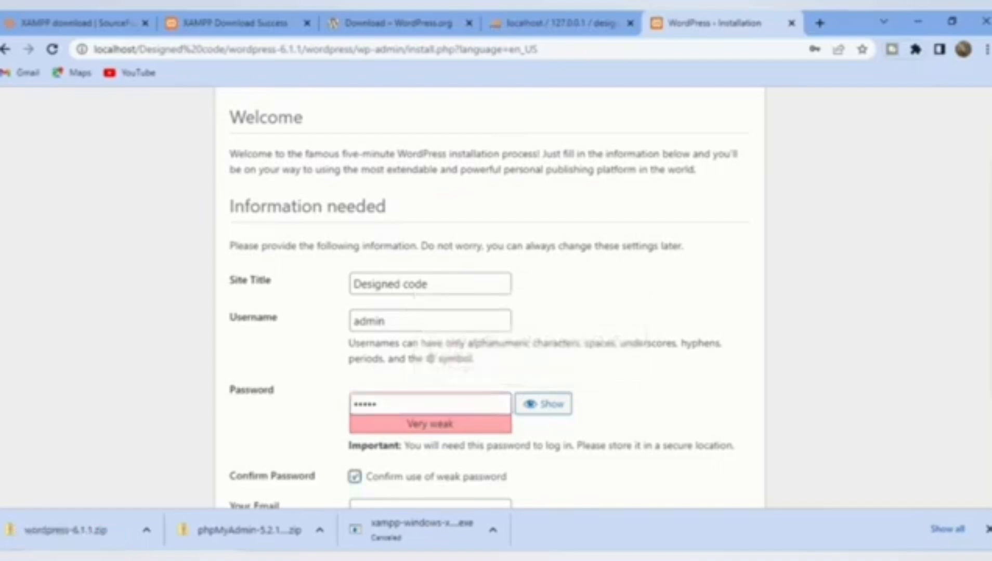
Step: Enter the admin account's email address and start the WordPress installation
scroll(489, 296, down, 2)
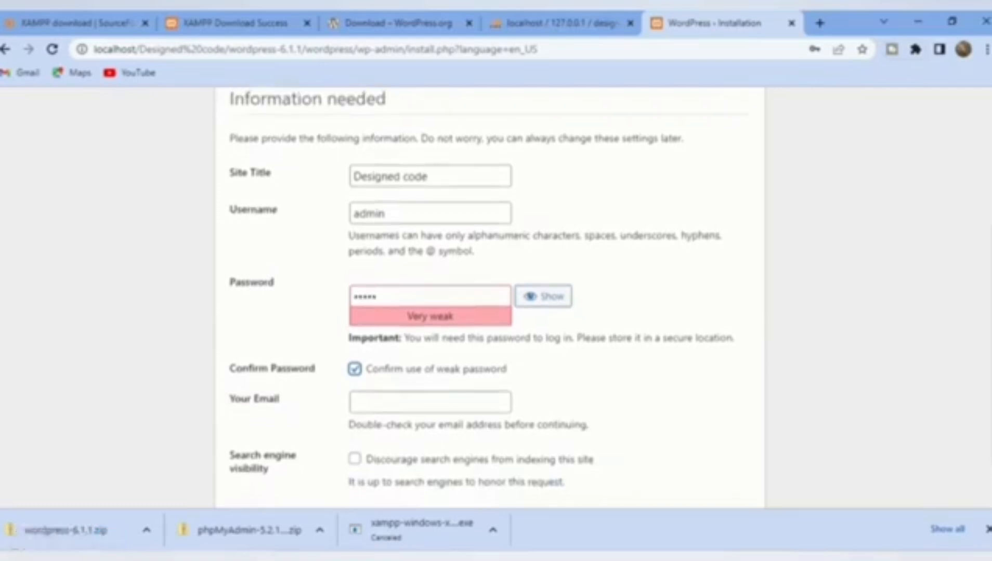
click(431, 403)
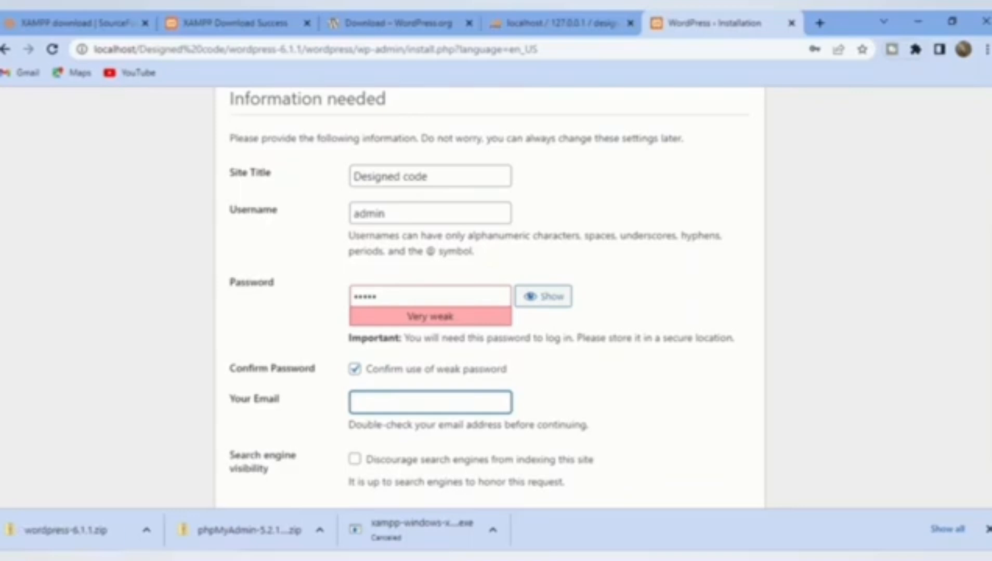
click(963, 50)
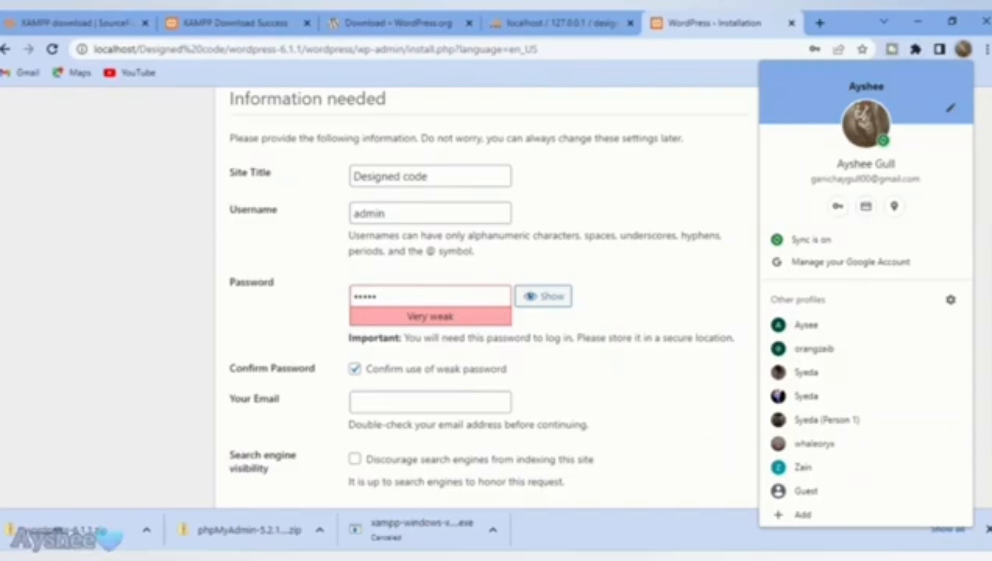
click(430, 403)
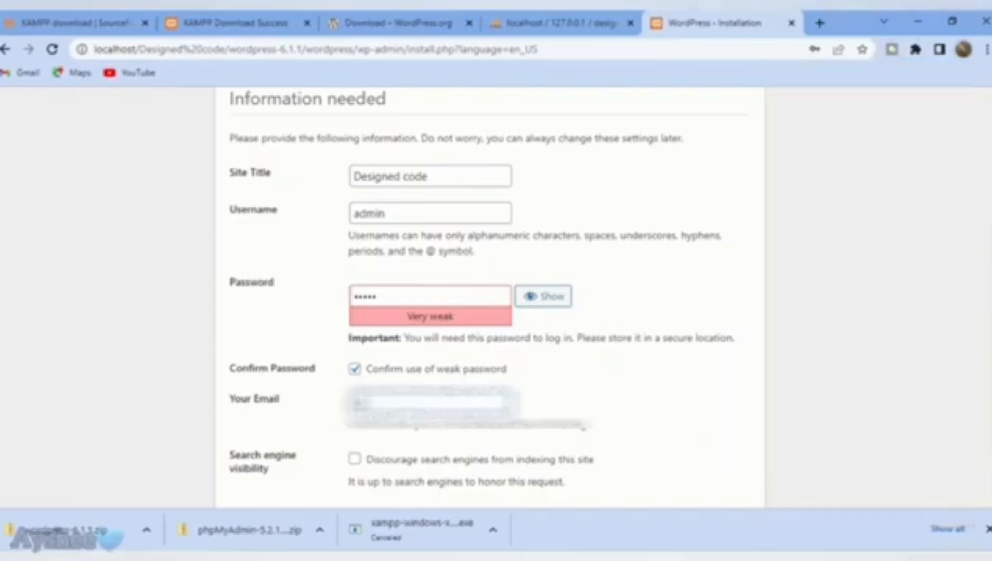
text(•••••••••••)
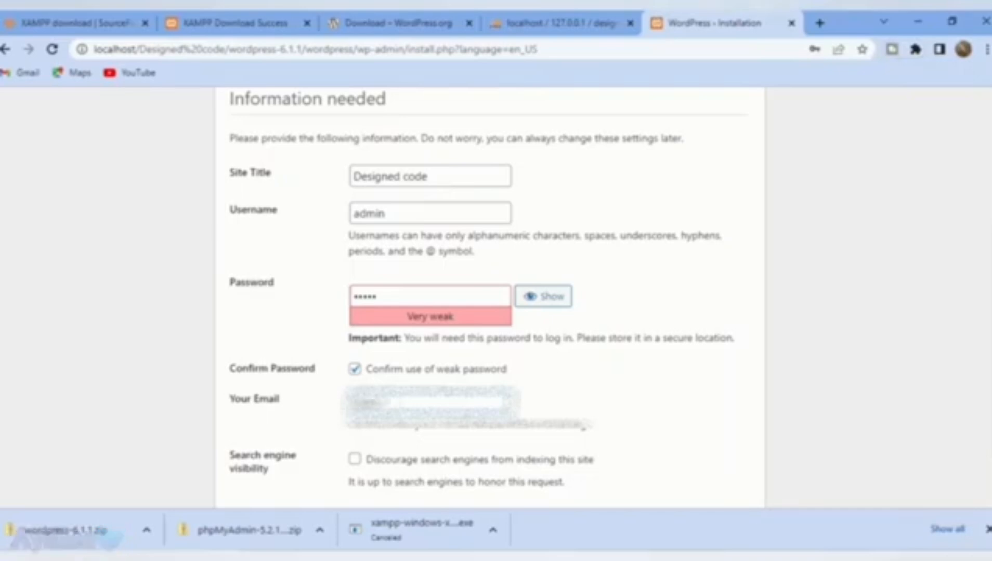
text(•••••••••)
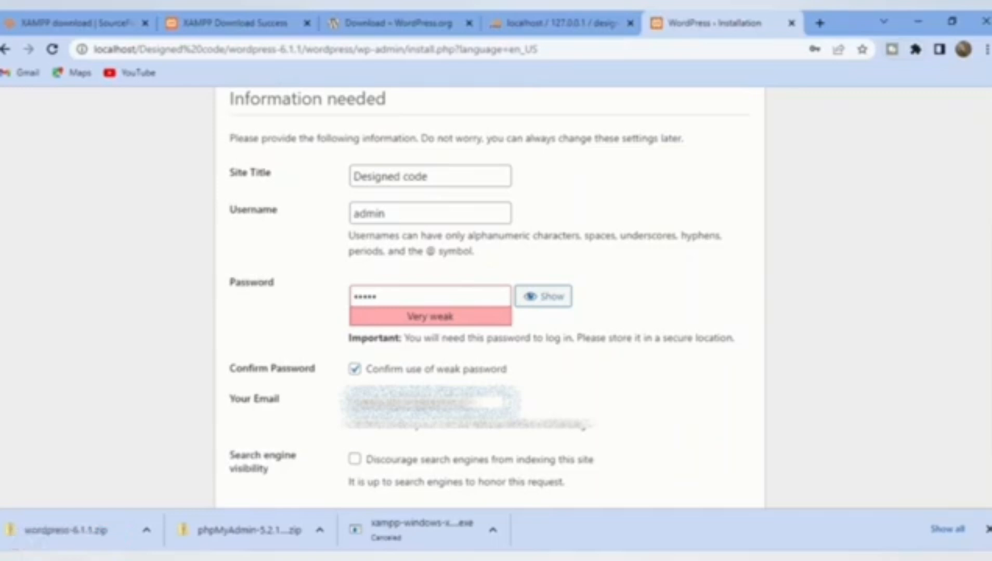
key(Tab)
scroll(490, 297, down, 1)
key(Tab)
key(Return)
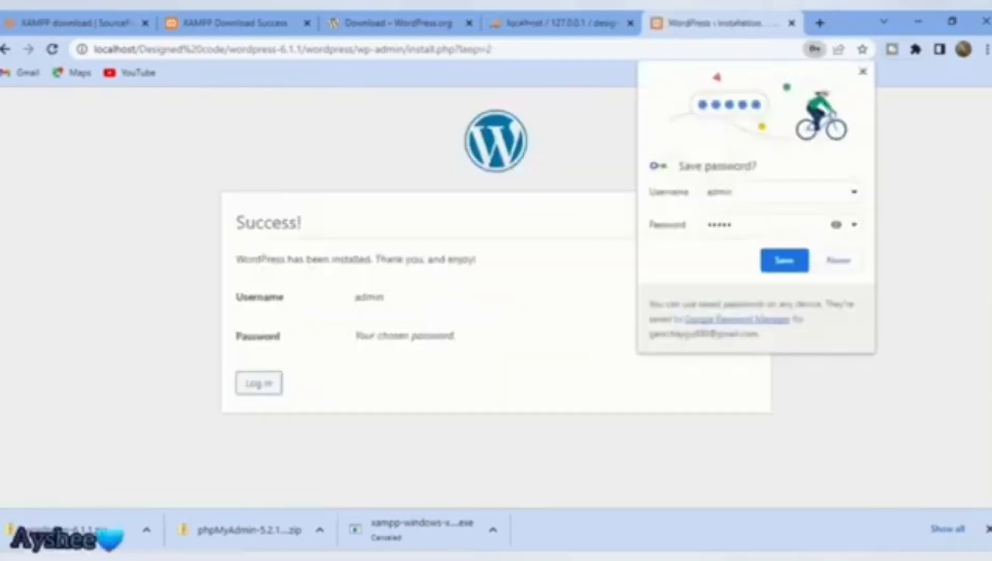
Step: Dismiss Chrome's save-password offer, open the login page and tick Remember Me
key(Escape)
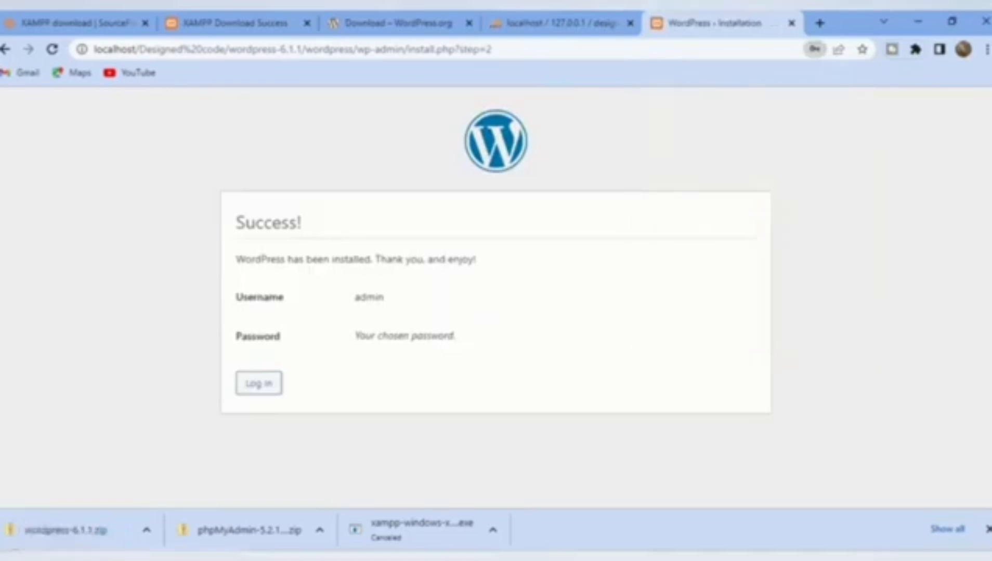
click(258, 383)
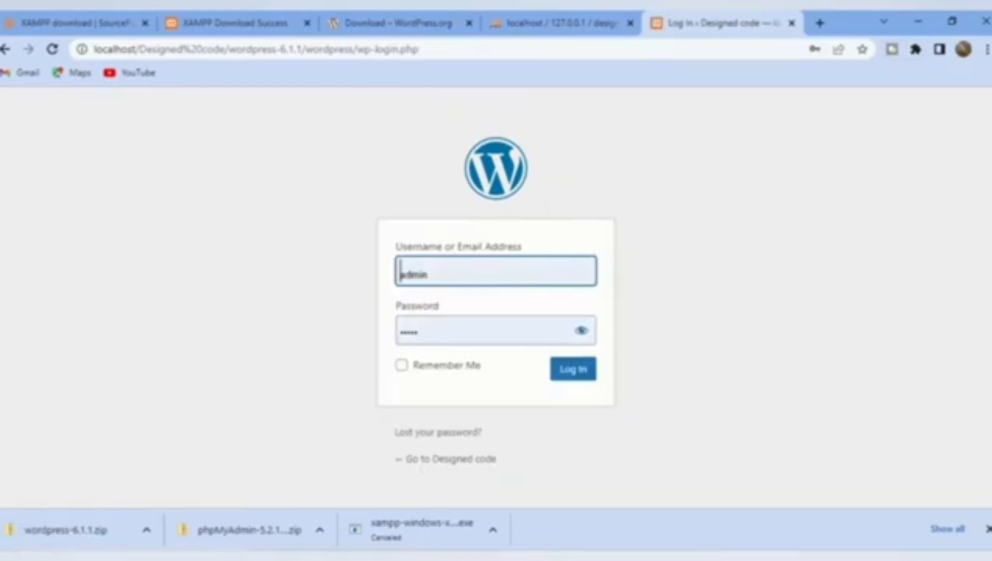
click(401, 366)
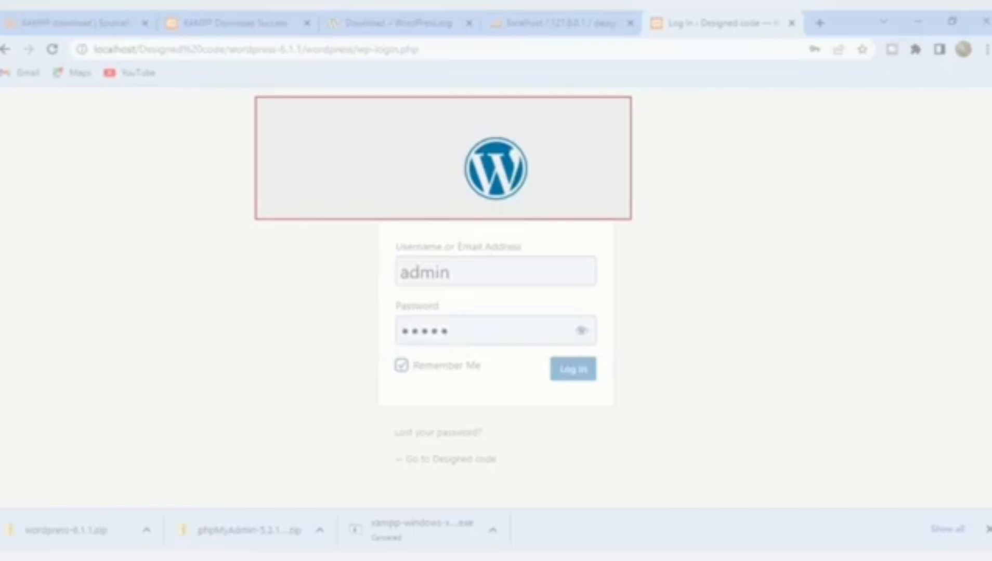
Step: Snip the WordPress login page and save it as 'wordpress'
drag(631, 219, 825, 484)
key(ctrl+s)
text(wordpress)
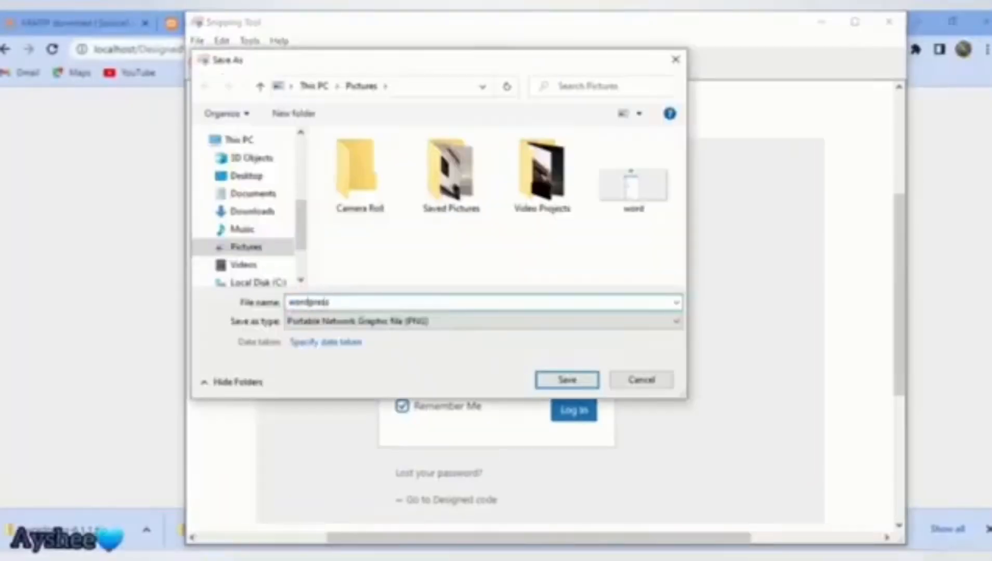
key(Return)
key(Return)
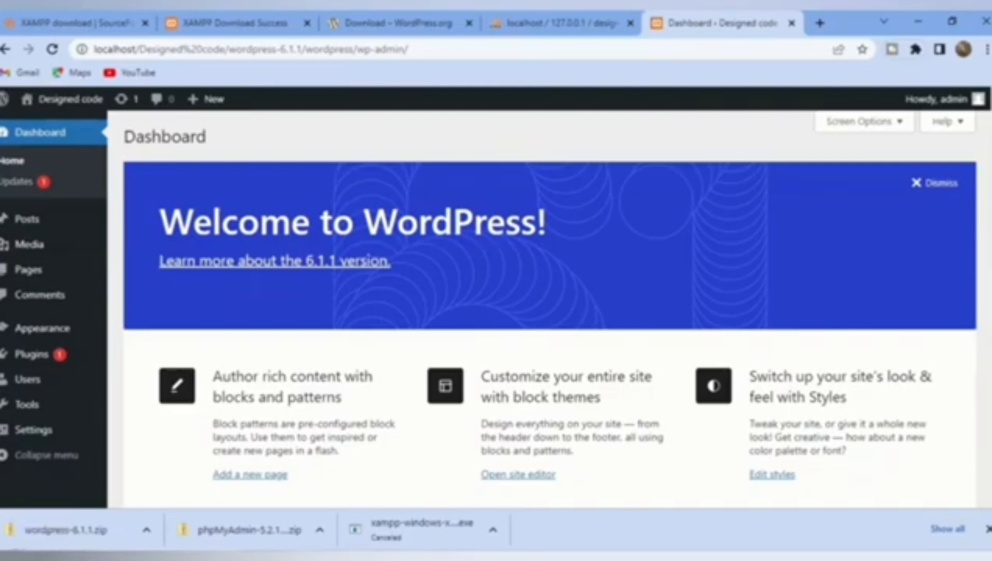
Step: Snip the WordPress dashboard and save it as 'press d'
key(alt+Tab)
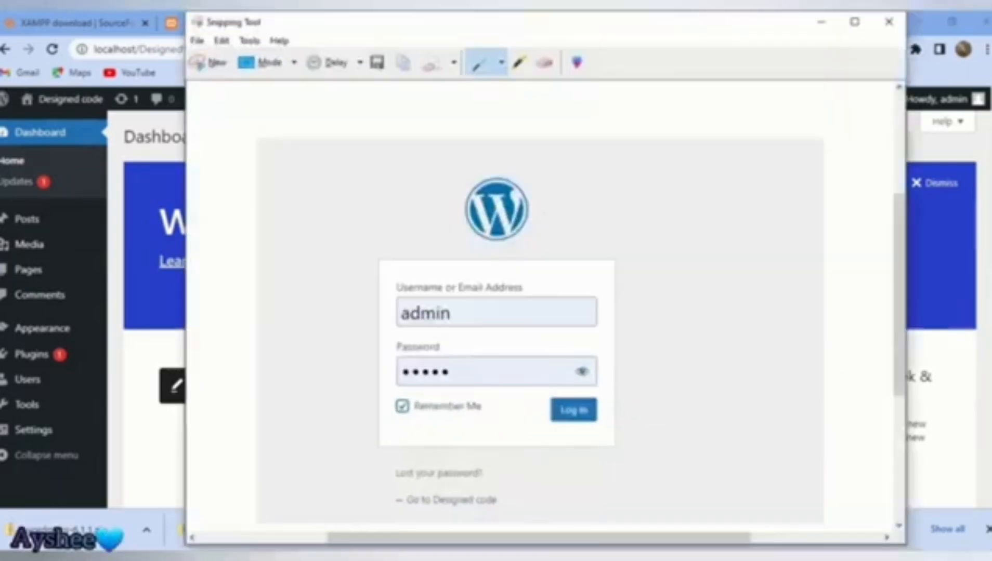
click(209, 62)
drag(1, 85, 988, 510)
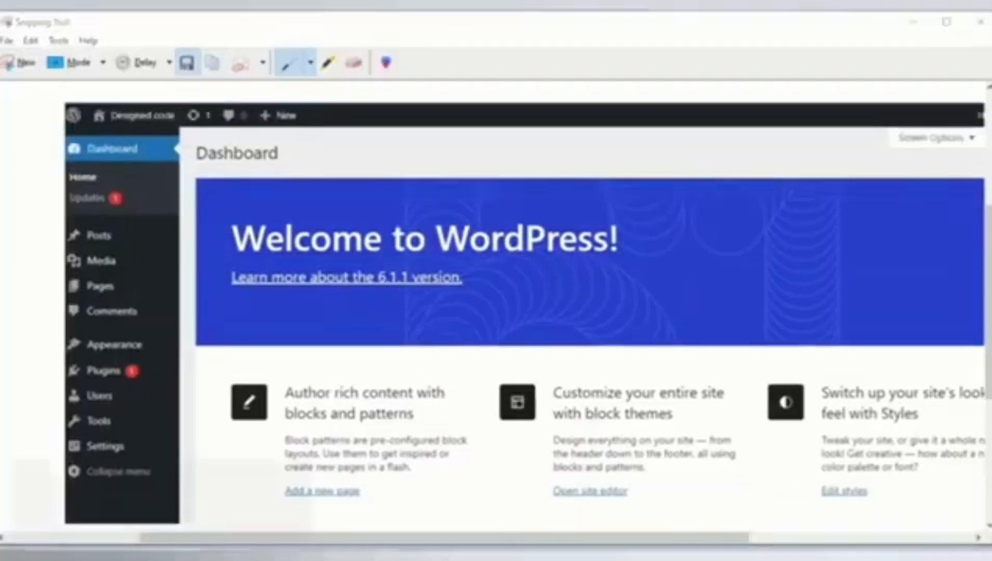
click(186, 62)
text(press d)
key(Return)
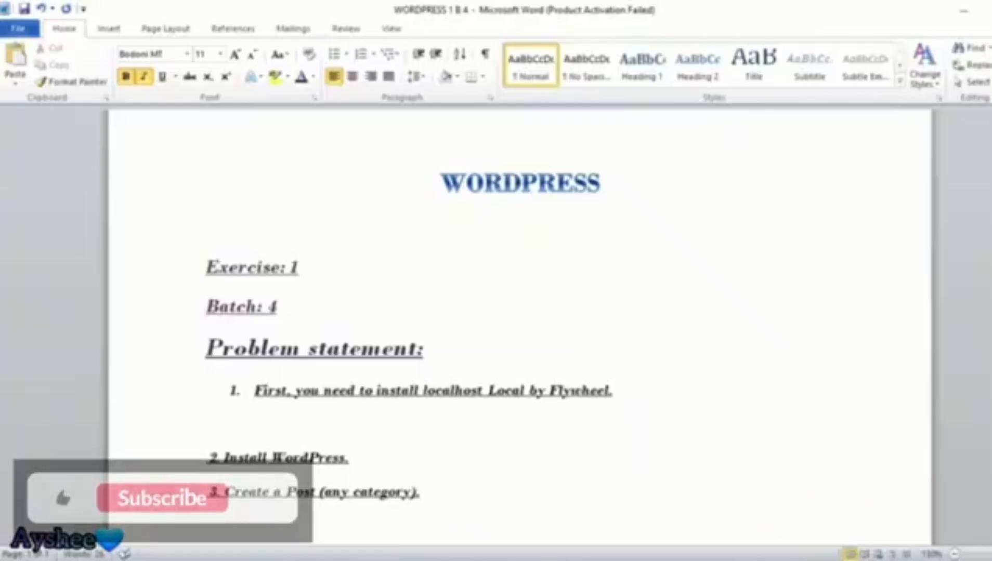
Step: Snip the XAMPP Control Panel window and paste it into the document
key(alt+Tab)
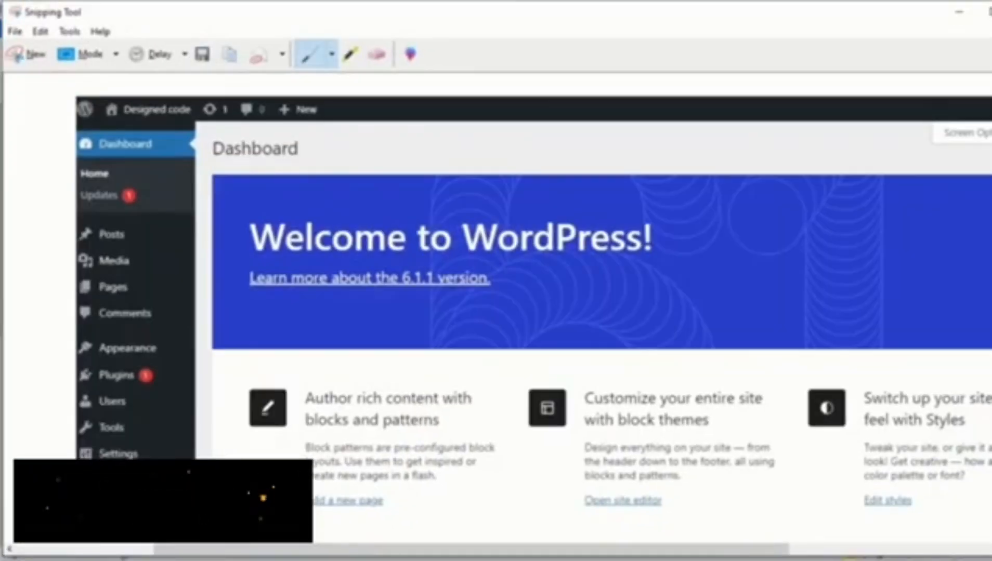
click(26, 54)
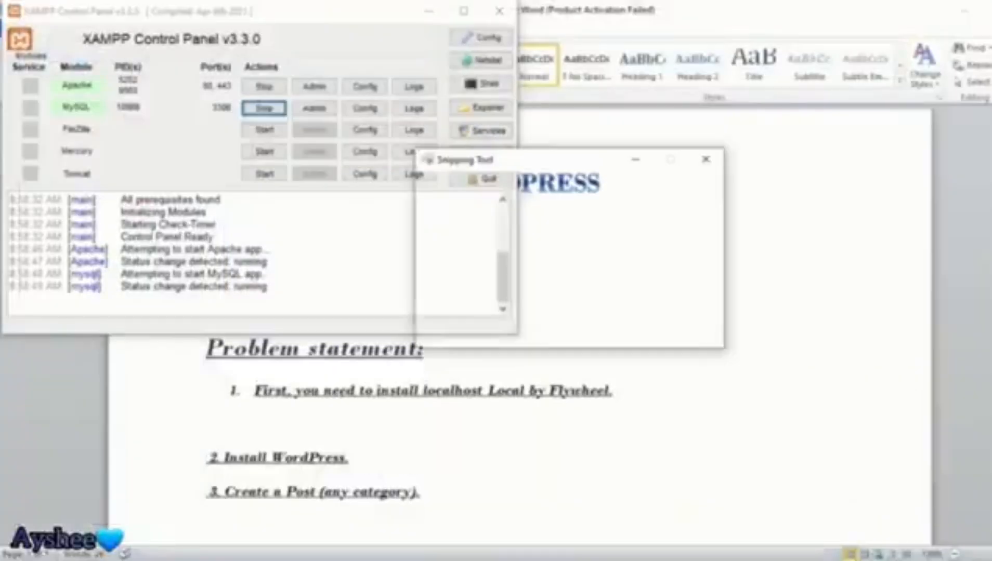
click(2, 2)
drag(2, 2, 518, 334)
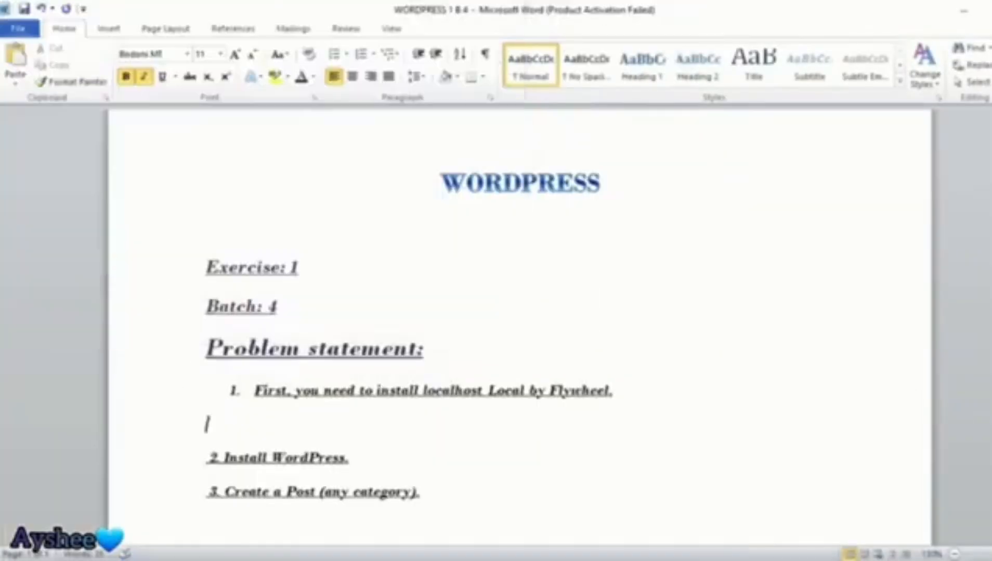
key(ctrl+v)
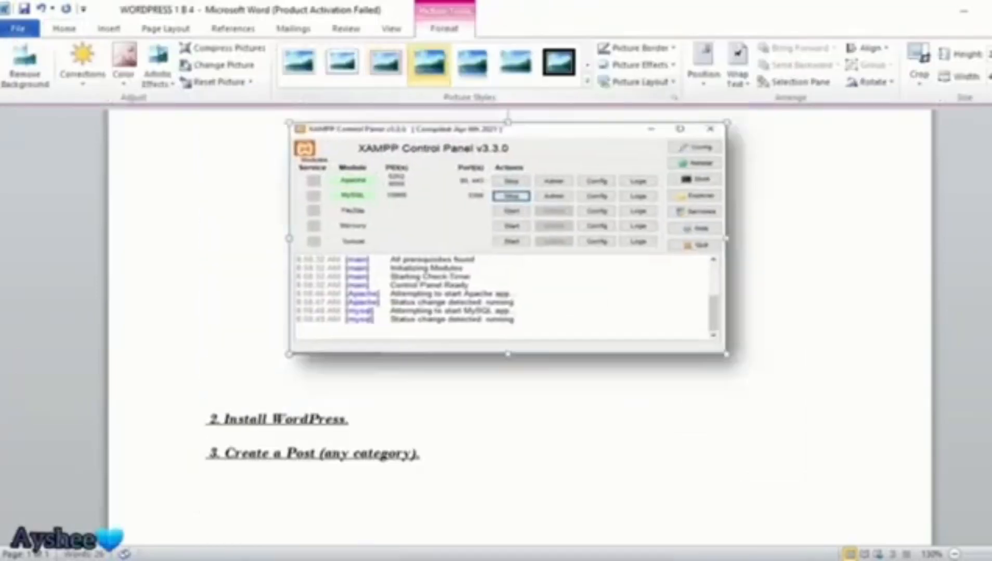
Step: Insert the 'word' screenshot on a new line under Install WordPress and make it taller
click(349, 420)
key(Return)
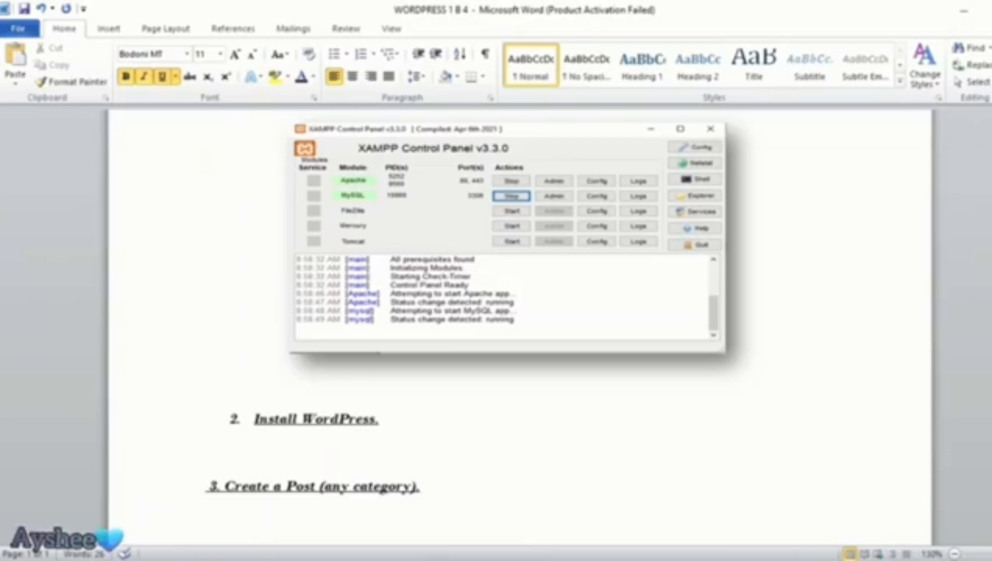
click(108, 28)
click(159, 62)
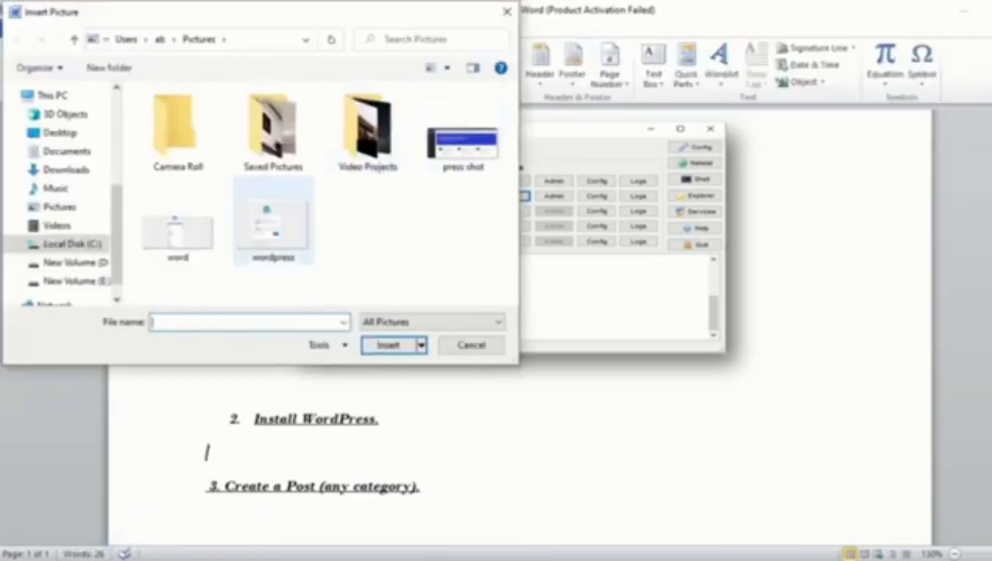
click(177, 233)
click(388, 348)
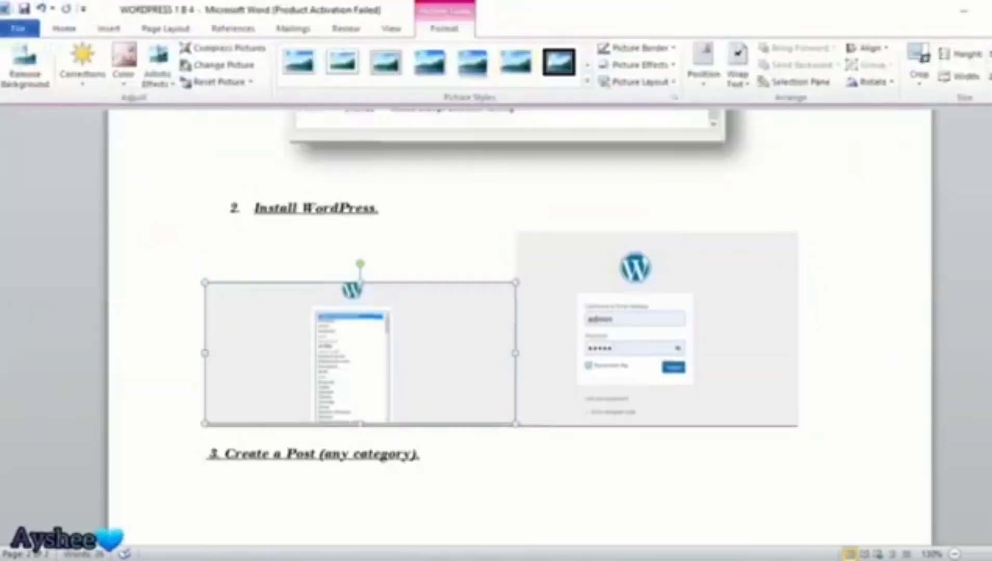
drag(359, 283, 360, 233)
Step: Remove the underline from the screenshots, re-underline the Install WordPress heading, and delete a stray line
click(657, 333)
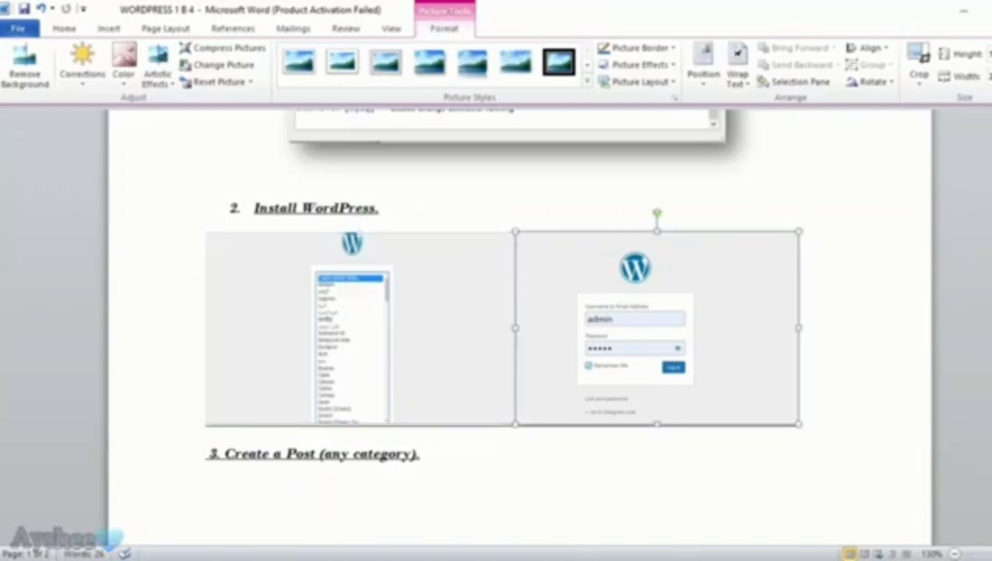
click(206, 418)
click(517, 420)
click(360, 327)
click(254, 209)
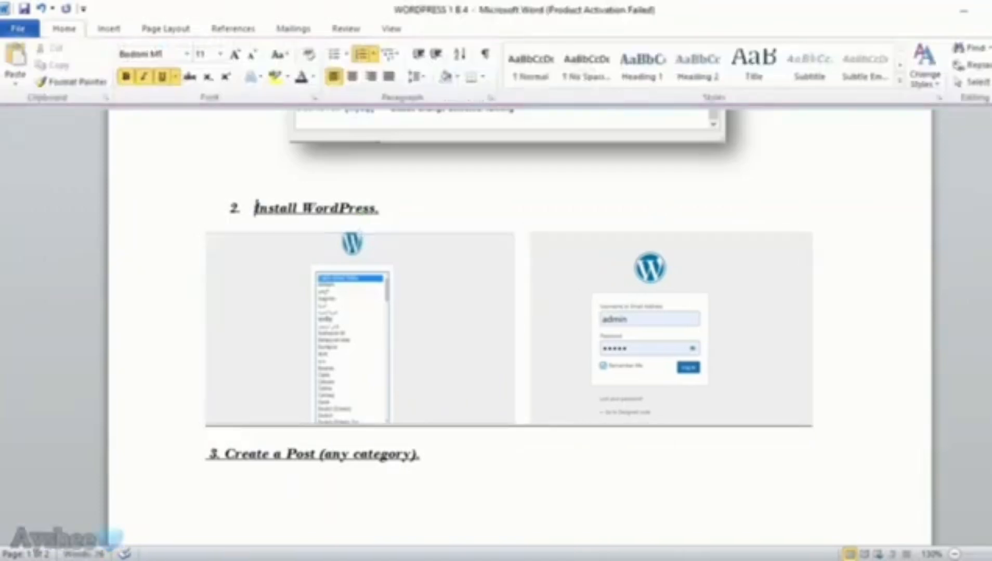
drag(254, 208, 817, 395)
key(ctrl+u)
click(508, 127)
drag(379, 208, 254, 209)
key(ctrl+u)
click(380, 208)
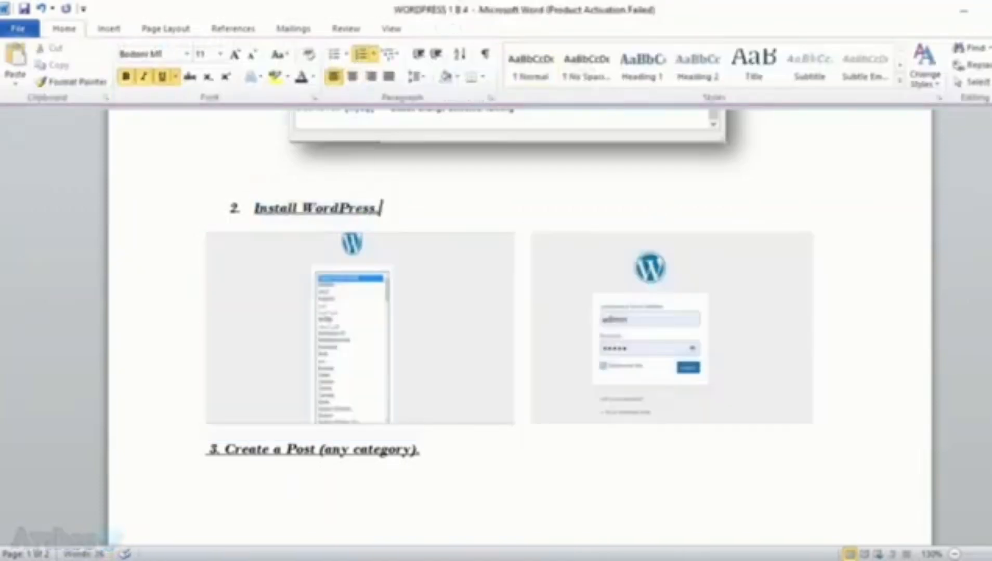
drag(419, 450, 207, 450)
key(Delete)
Step: Insert the WordPress dashboard screenshot and give it a drop-shadow picture style
click(109, 29)
click(159, 63)
double_click(461, 142)
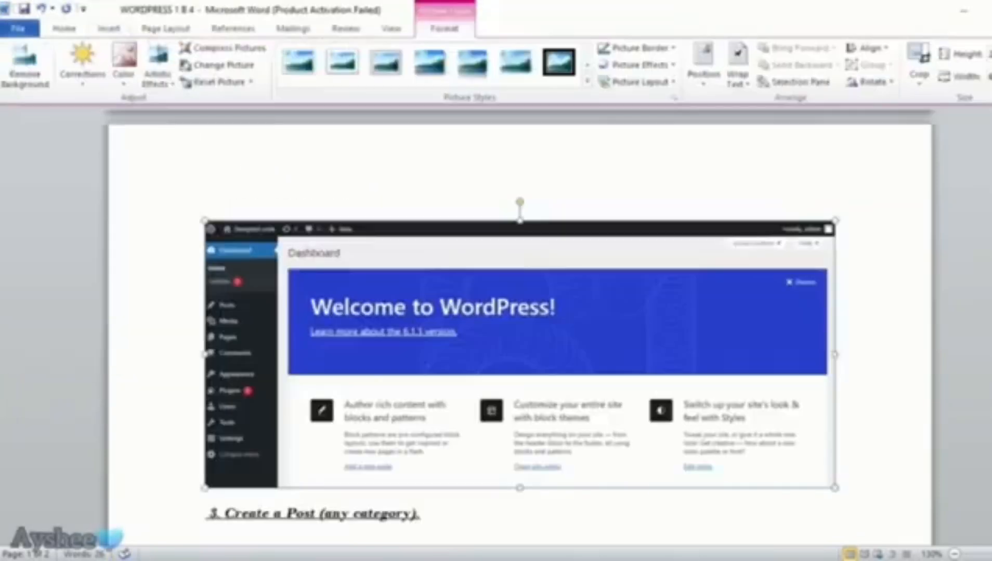
click(430, 64)
scroll(519, 327, up, 6)
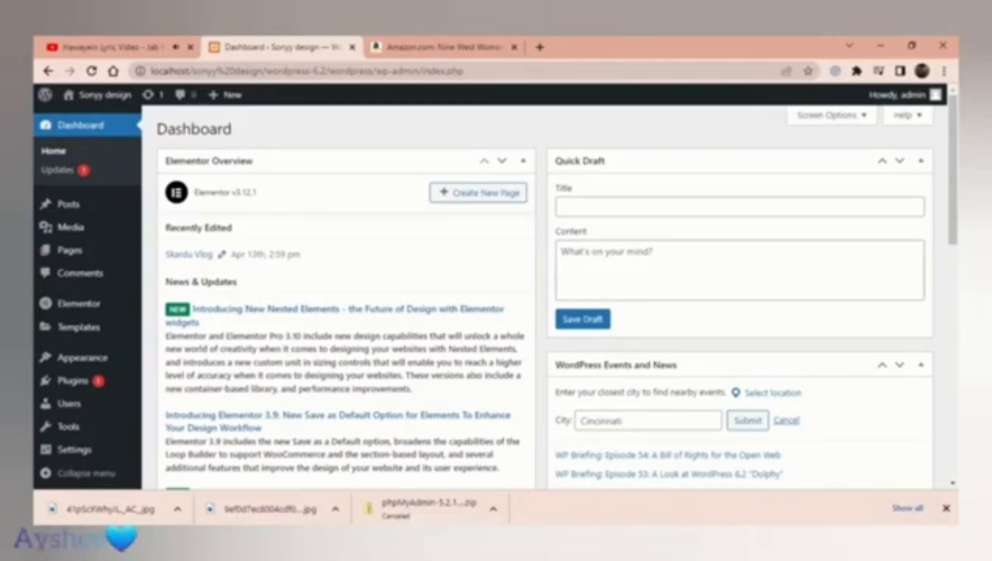
Step: Open Appearance > Themes > Add New and search the theme catalogue for 'ecommerce'
mouse_move(82, 358)
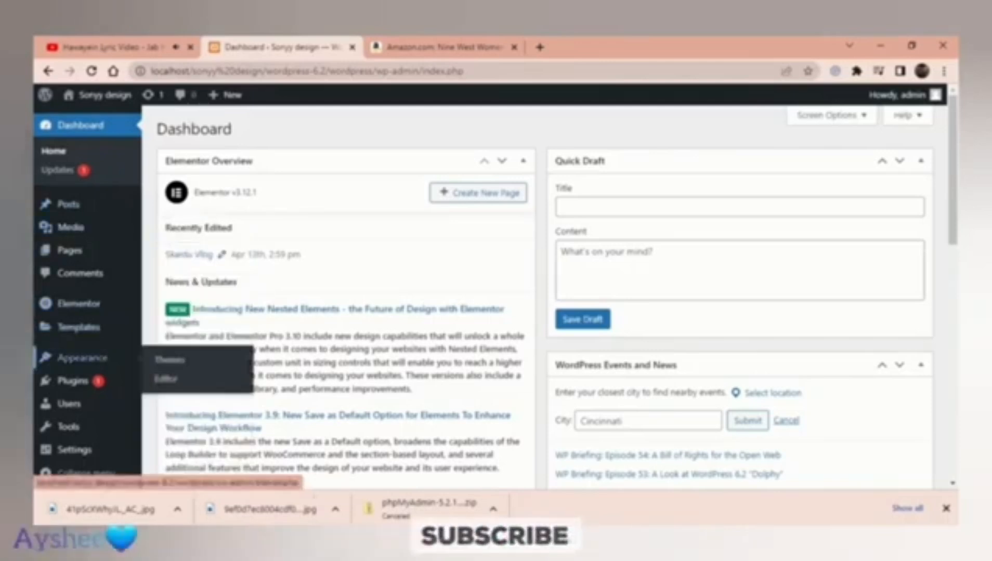
click(170, 359)
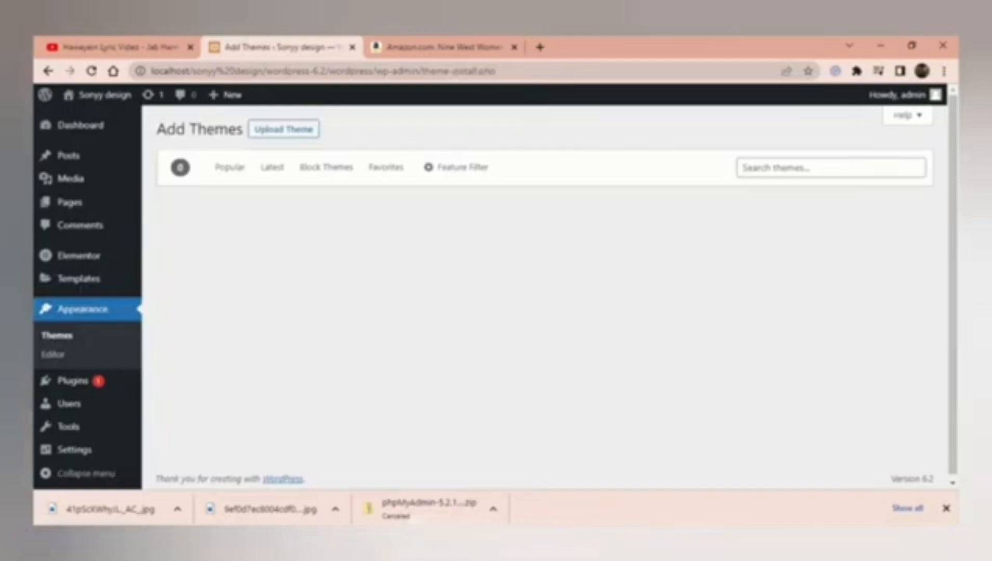
click(831, 168)
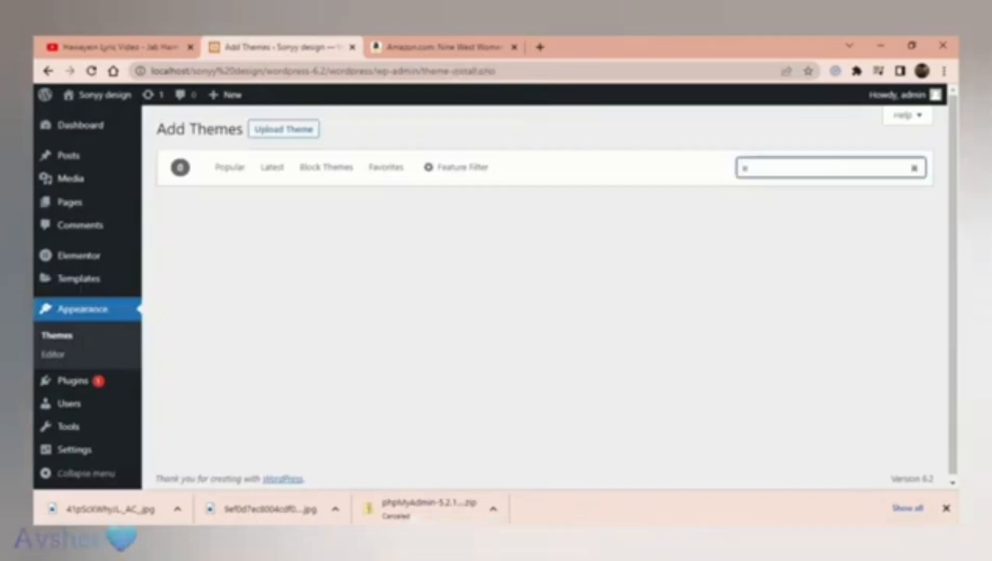
text(ecomme)
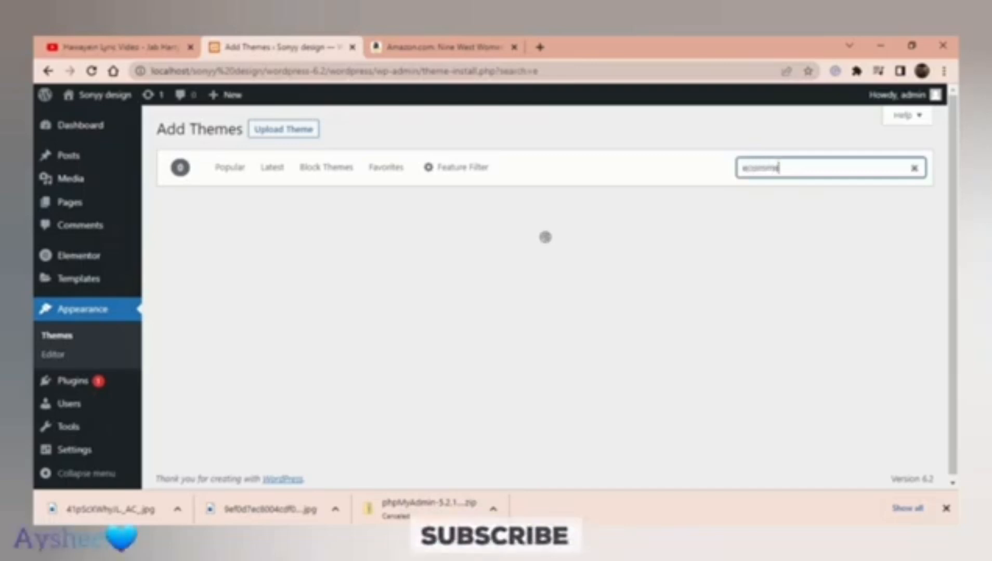
text(rce)
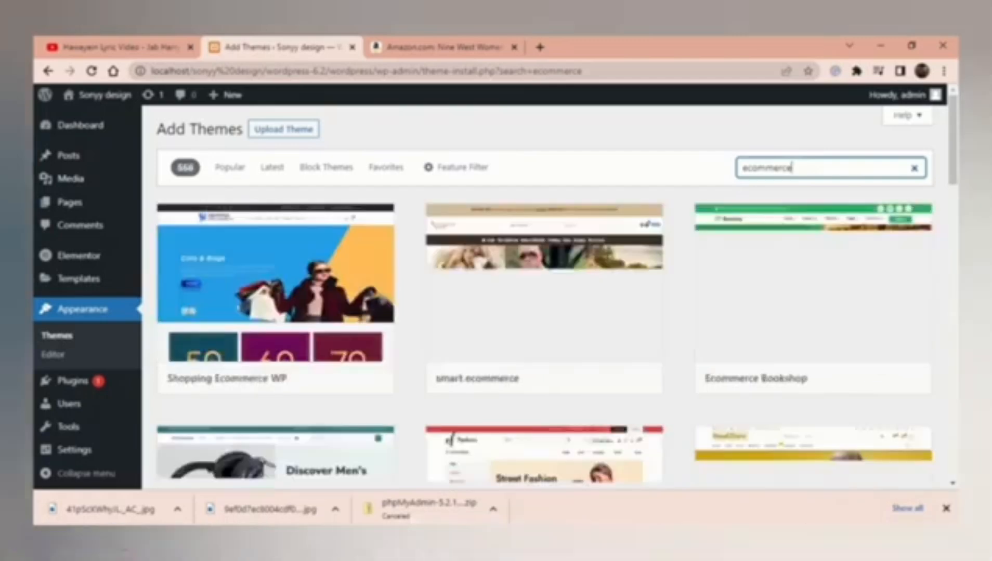
Step: Scroll the ecommerce results to Bosa Ecommerce Shop, briefly zooming Chrome to 90% and back to 100%
scroll(546, 297, down, 5)
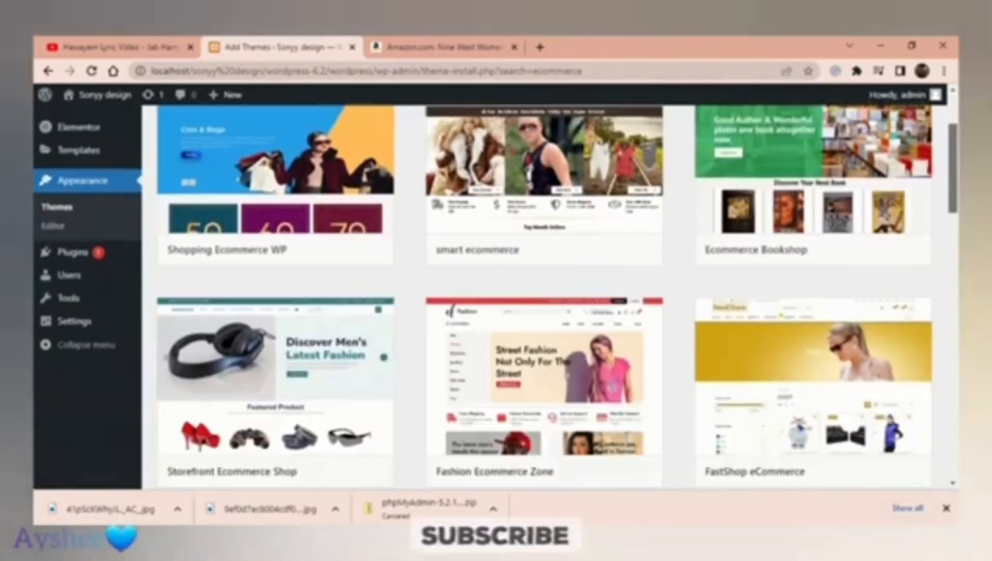
scroll(814, 322, down, 2)
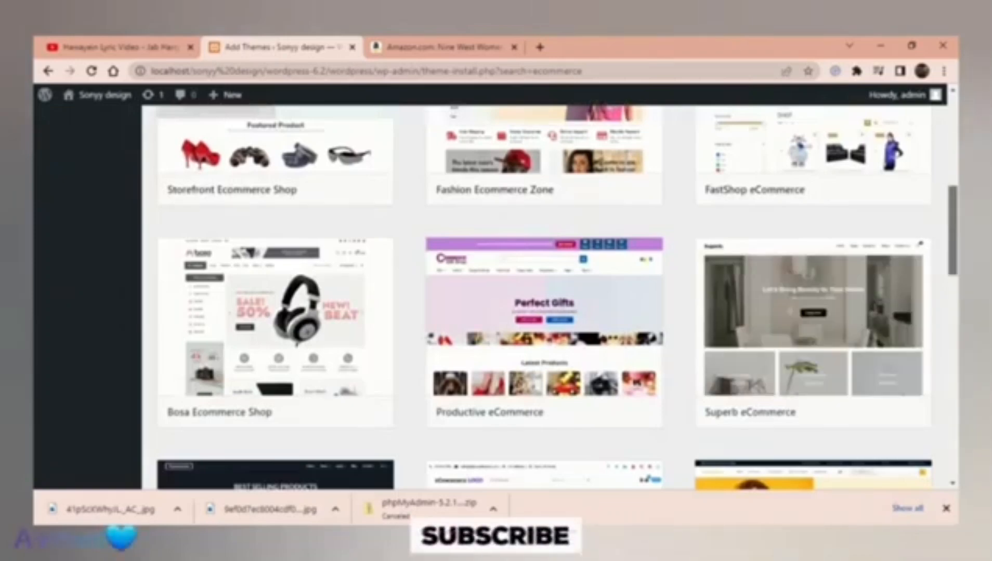
scroll(546, 297, up, 5)
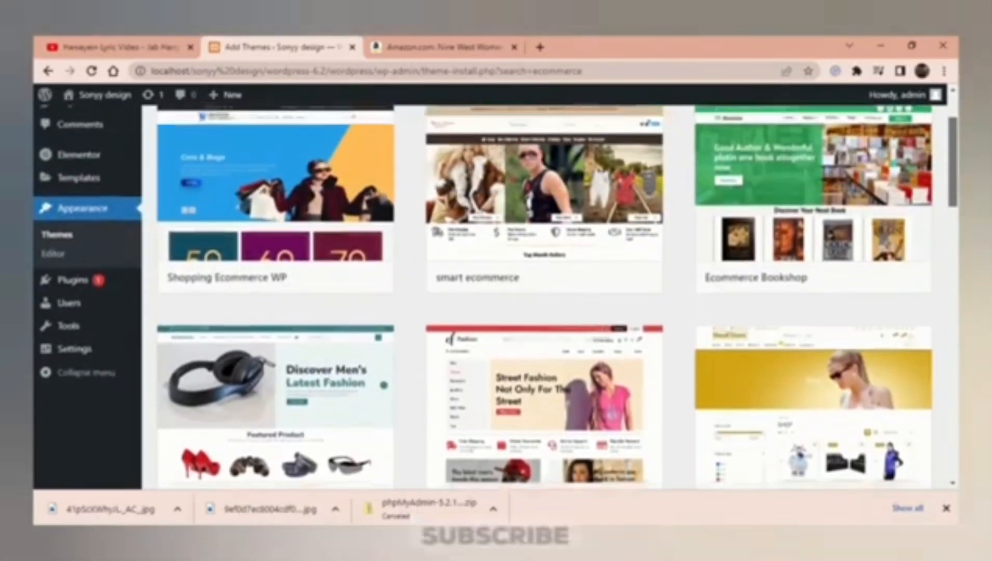
drag(952, 162, 952, 169)
click(943, 71)
click(852, 197)
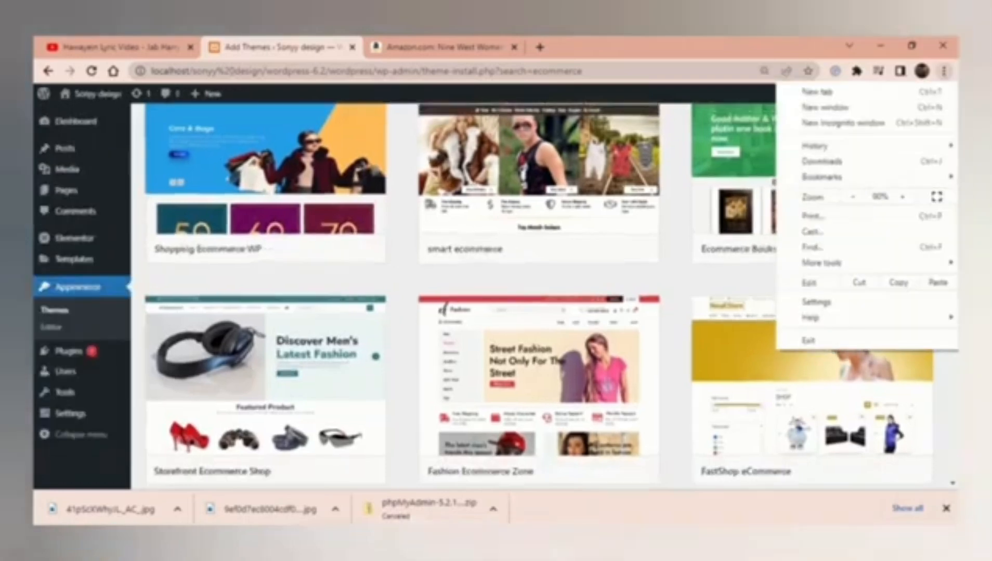
click(903, 197)
click(943, 71)
scroll(676, 297, down, 5)
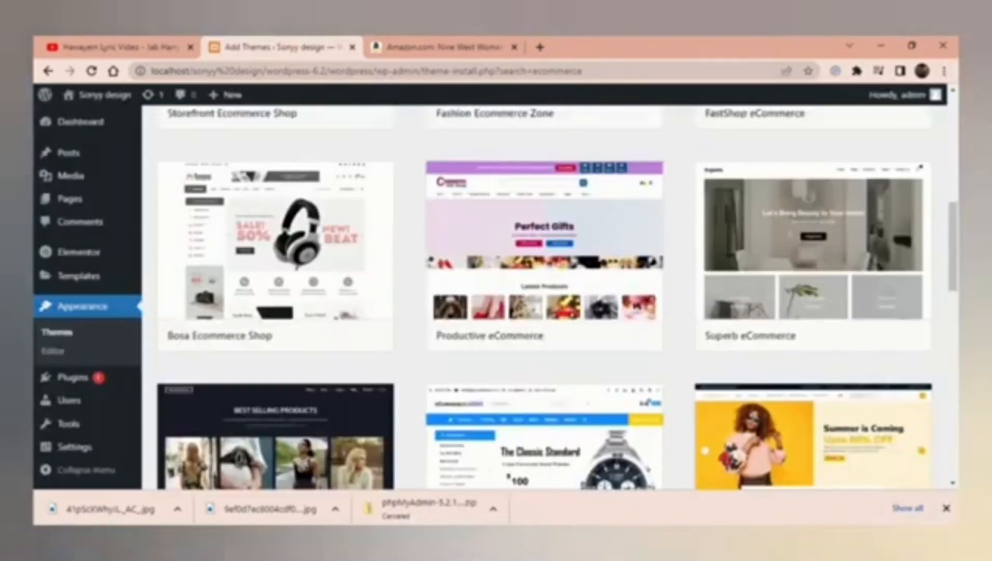
mouse_move(850, 337)
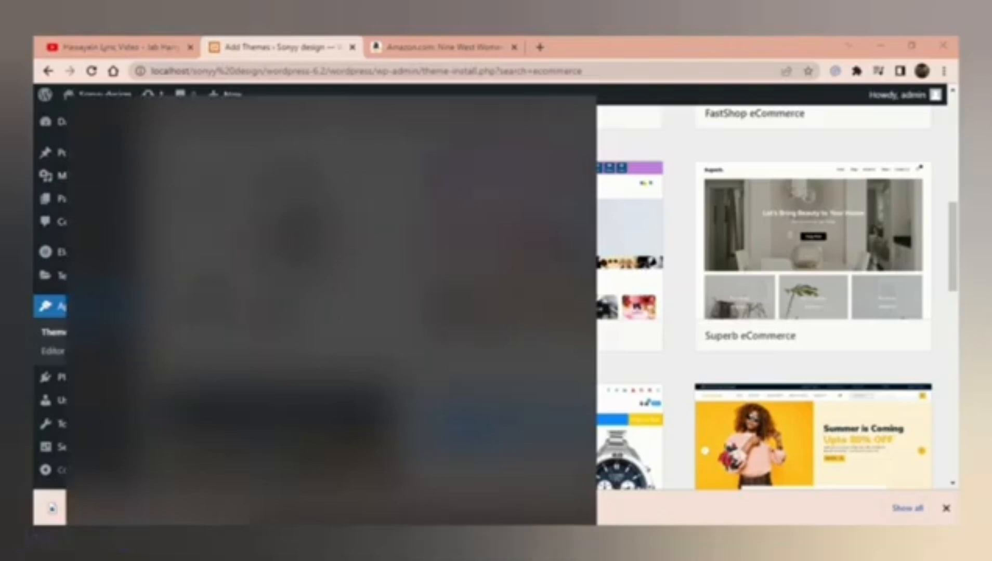
Step: Snip the theme results, outline Bosa Ecommerce Shop in red, and install that theme
click(155, 344)
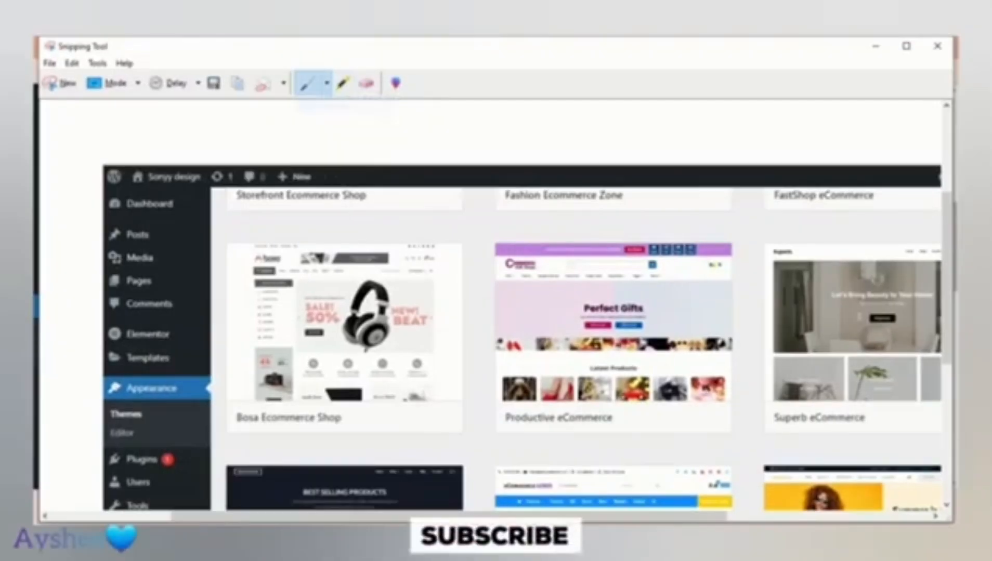
drag(235, 429, 252, 428)
drag(342, 428, 312, 409)
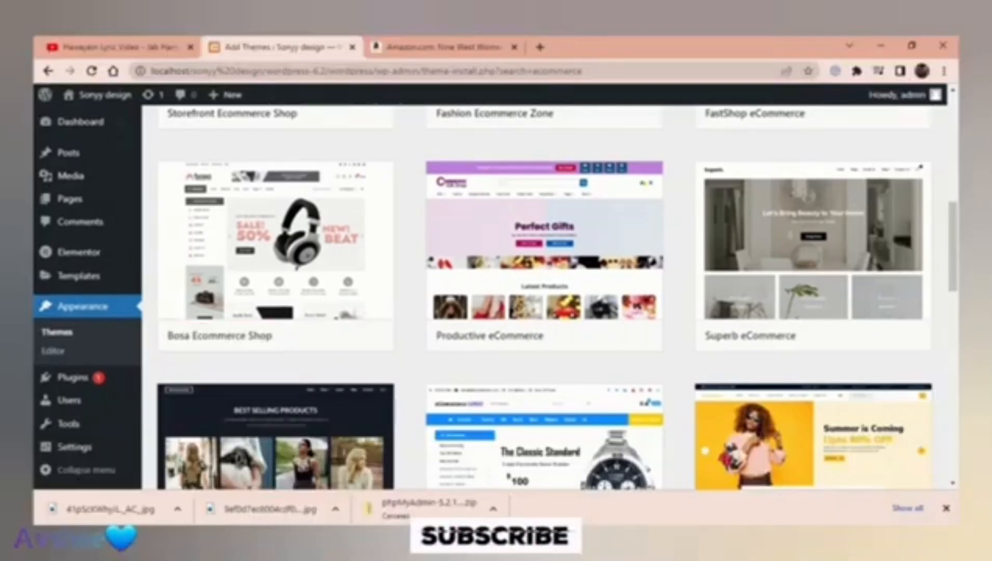
mouse_move(283, 244)
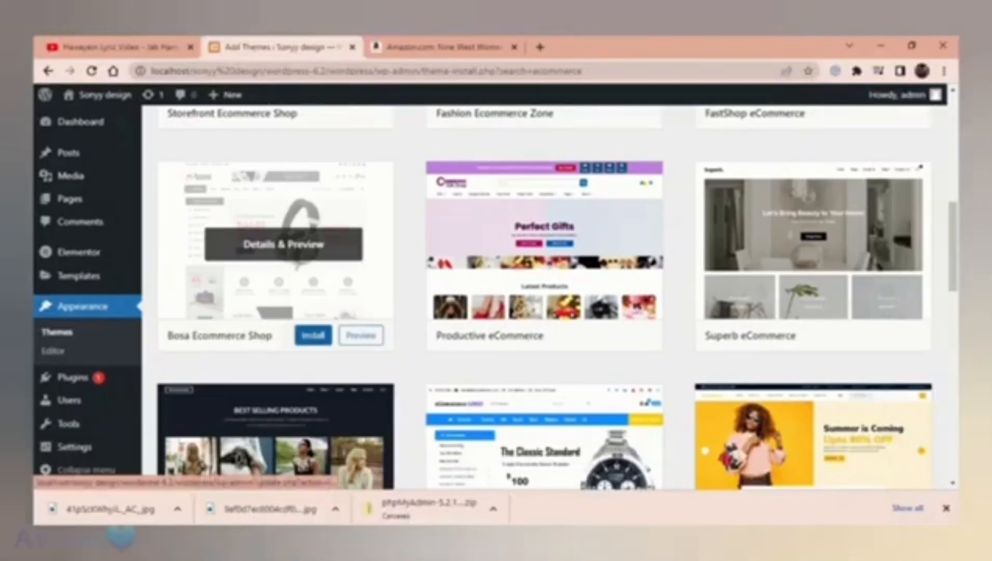
click(313, 336)
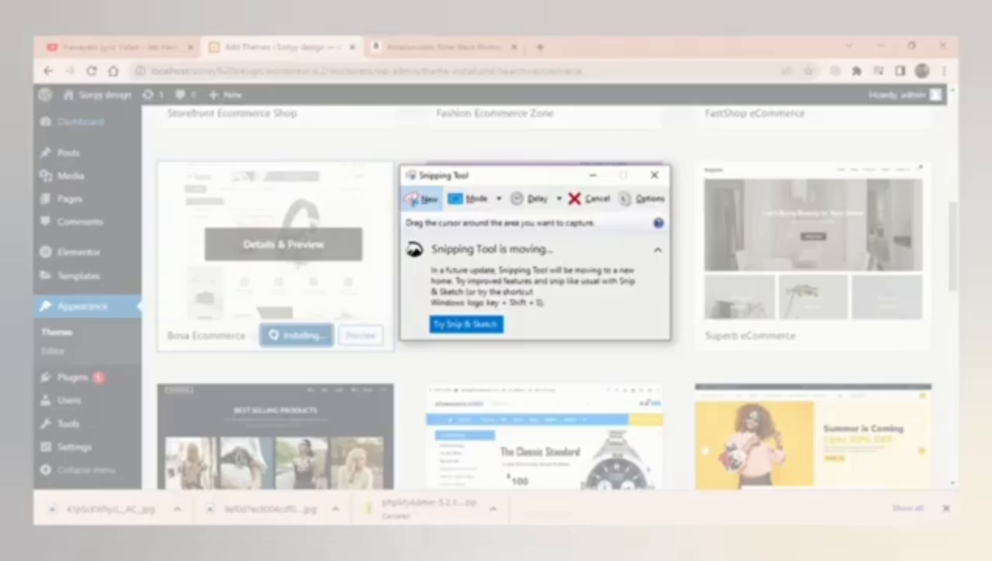
Step: Take a new snip, activate Bosa Ecommerce Shop, and scroll down the Themes list
key(ctrl+n)
drag(46, 87, 412, 477)
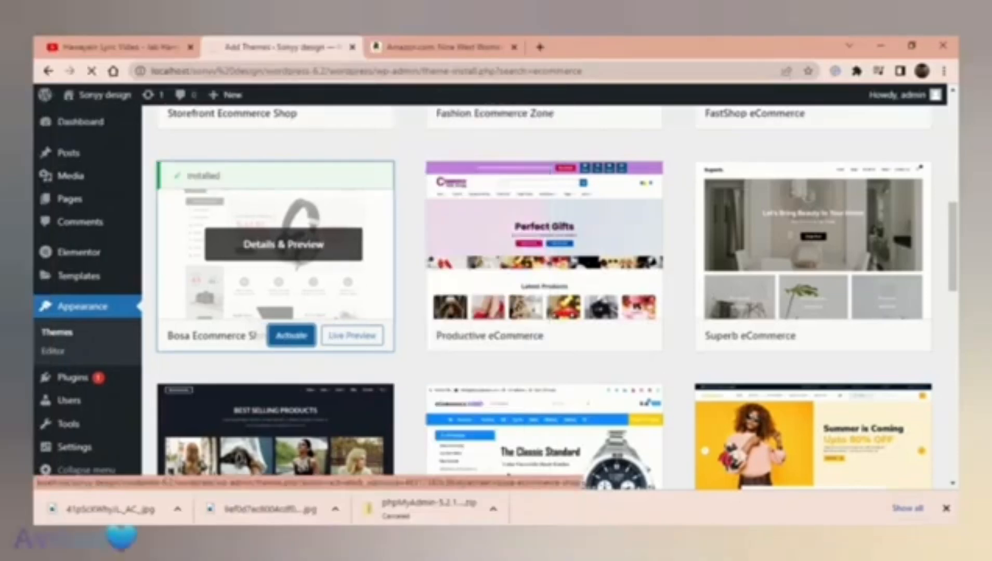
click(291, 335)
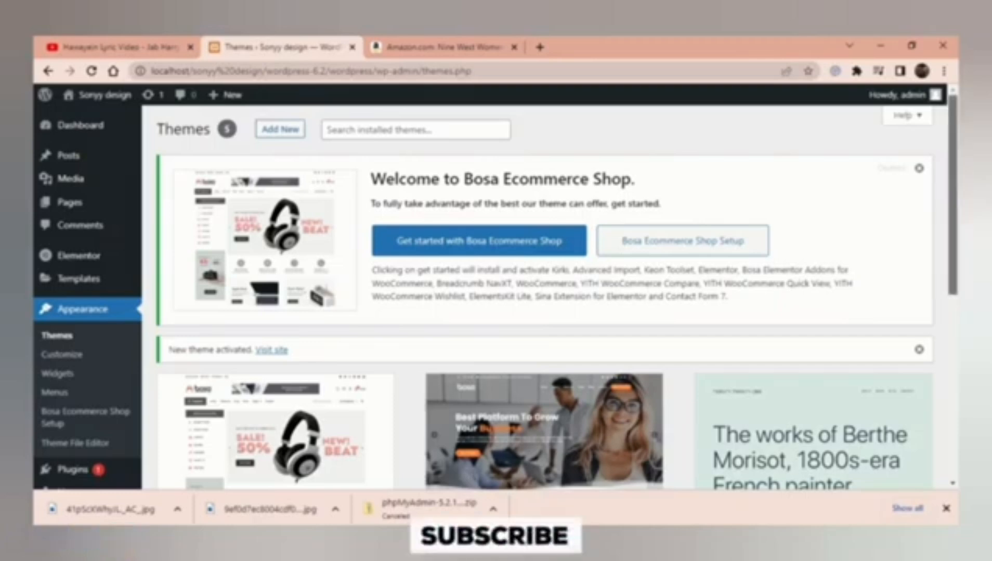
scroll(546, 291, down, 3)
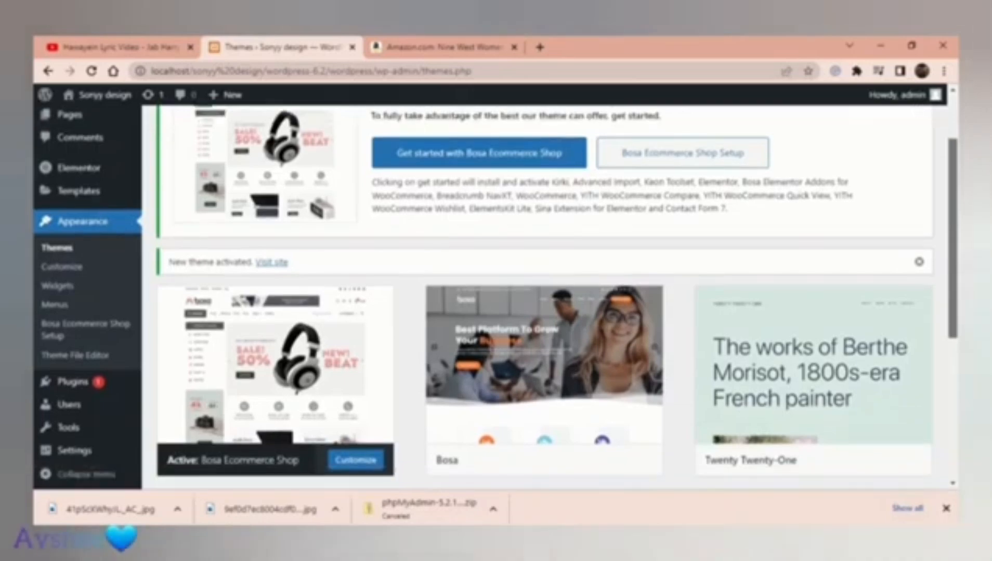
scroll(546, 296, down, 3)
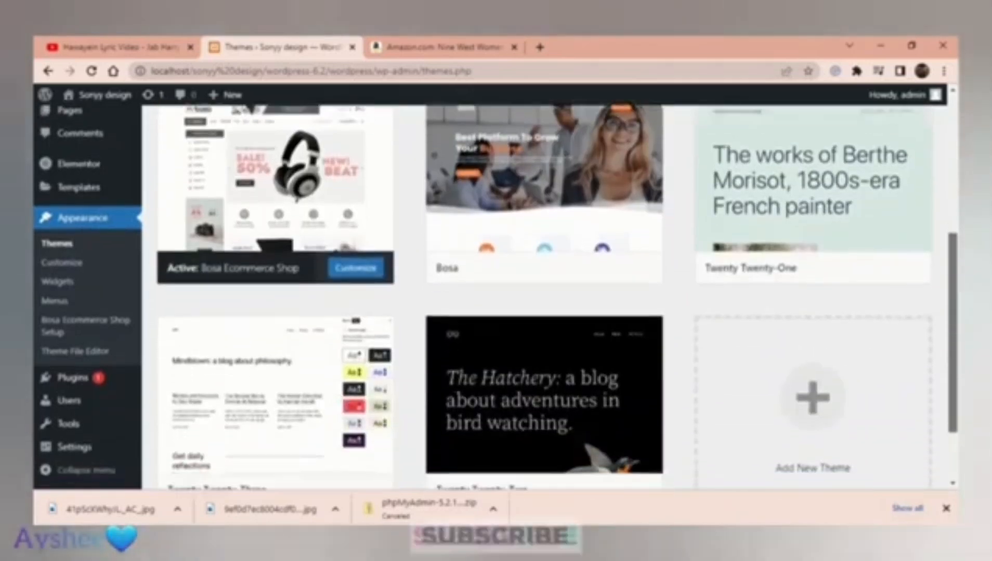